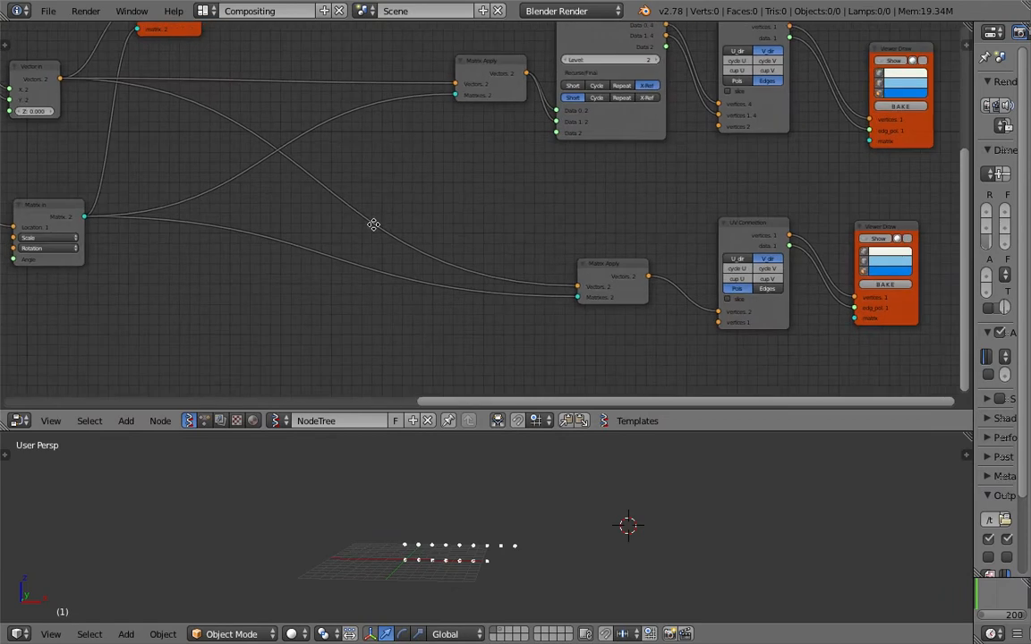
Step: Reposition the List Match and upper UV Connection nodes to spread out the chain leading to Viewer Draw
{"action": "left_click_drag", "start_coordinate": [358, 247], "coordinate": [326, 248]}
{"action": "mouse_move", "coordinate": [422, 157]}
{"action": "middle_mouse_down"}
{"action": "mouse_move", "coordinate": [332, 212]}
{"action": "mouse_move", "coordinate": [394, 385]}
{"action": "middle_mouse_up"}
{"action": "left_click_drag", "start_coordinate": [305, 110], "coordinate": [319, 128]}
{"action": "scroll", "coordinate": [311, 127], "scroll_direction": "up", "scroll_amount": 2}
{"action": "middle_click_drag", "start_coordinate": [310, 127], "coordinate": [358, 124]}
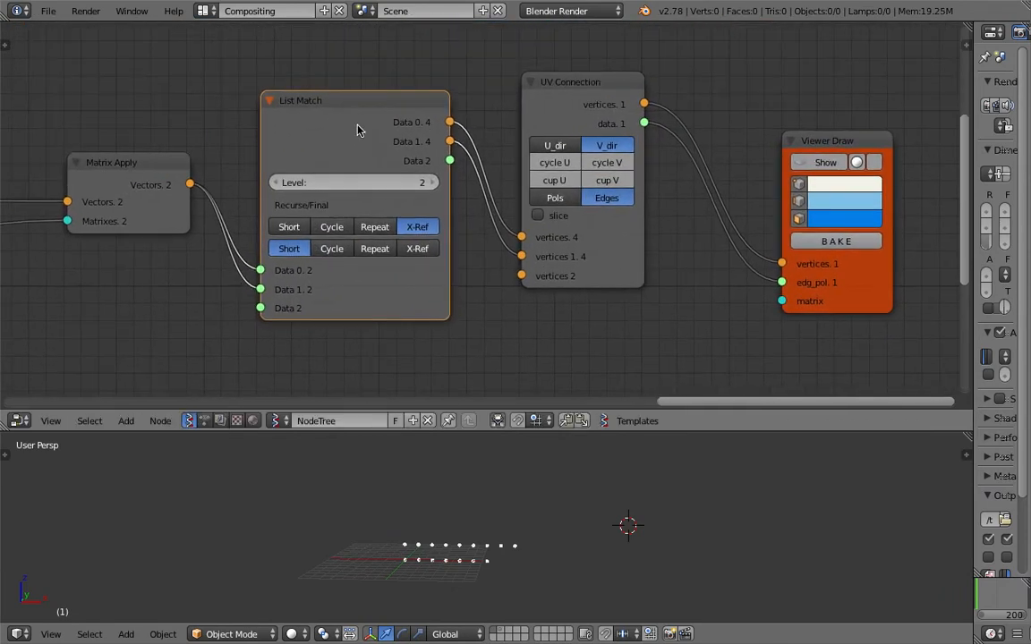
{"action": "left_click_drag", "start_coordinate": [587, 82], "coordinate": [619, 94]}
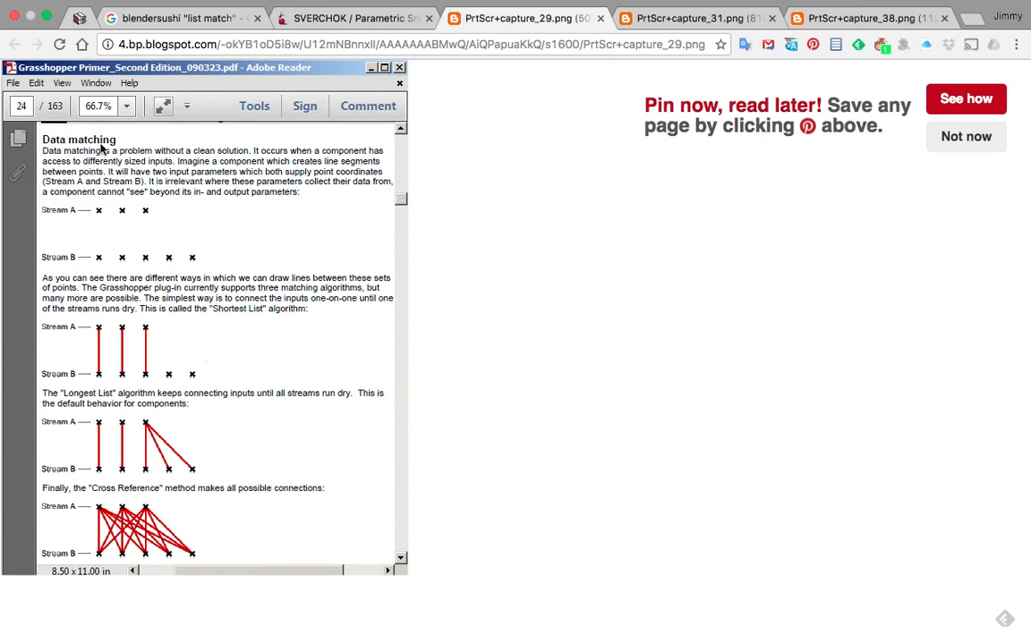
{"action": "key", "text": "ctrl+Left"}
{"action": "left_click_drag", "start_coordinate": [301, 116], "coordinate": [321, 123]}
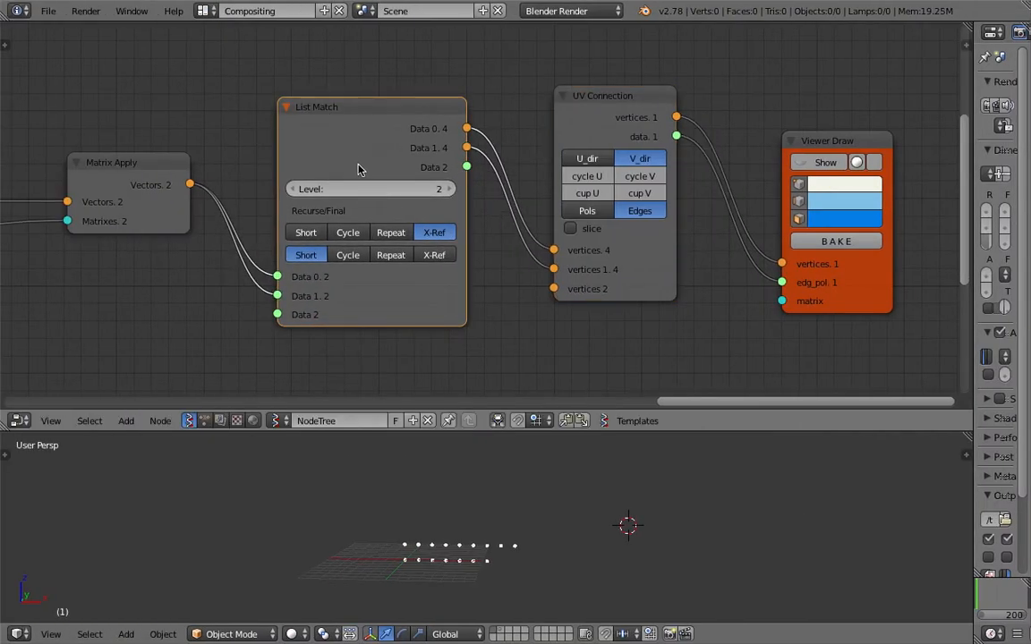
Step: Switch to the browser and look through the data matching and List Match node reference images
{"action": "key", "text": "ctrl+Right"}
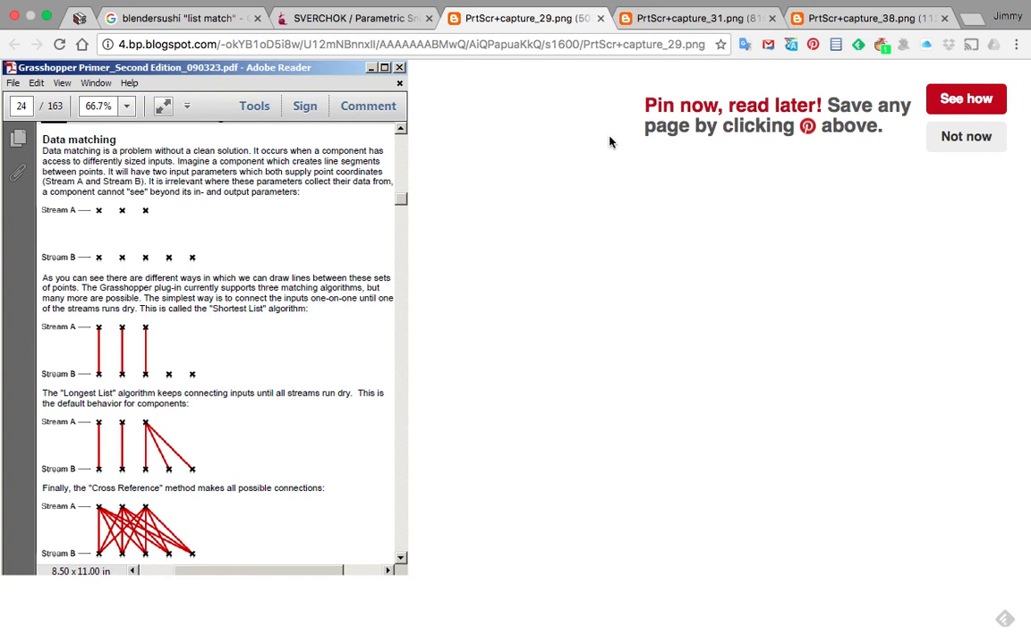
{"action": "left_click", "coordinate": [678, 22]}
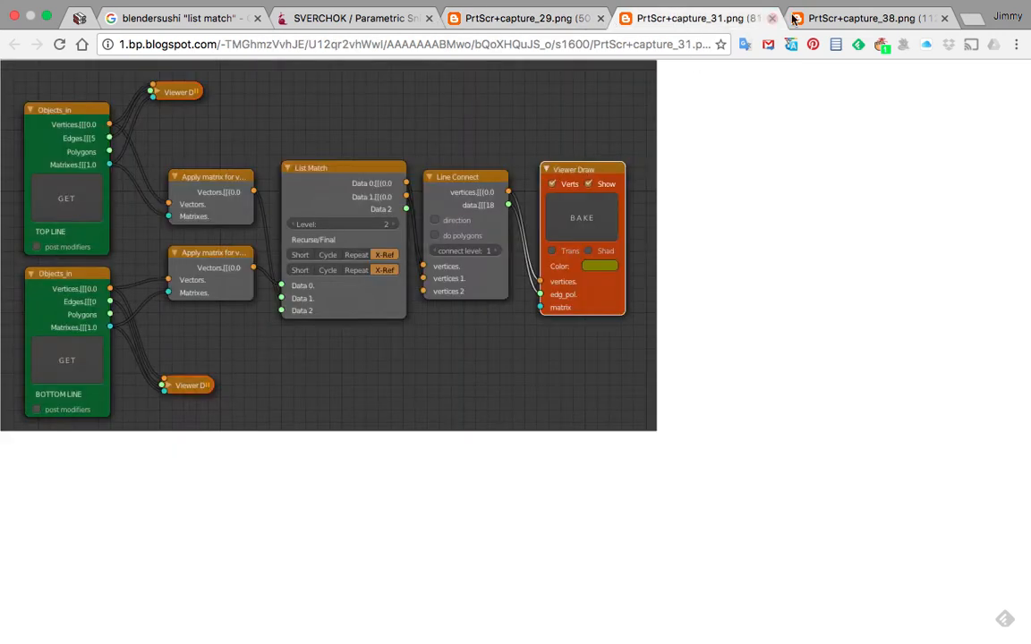
{"action": "key", "text": "ctrl+Tab"}
{"action": "left_click", "coordinate": [524, 19]}
Step: Look through the node examples and page address of the Sverchok Parametric Snippets article
{"action": "left_click", "coordinate": [389, 21]}
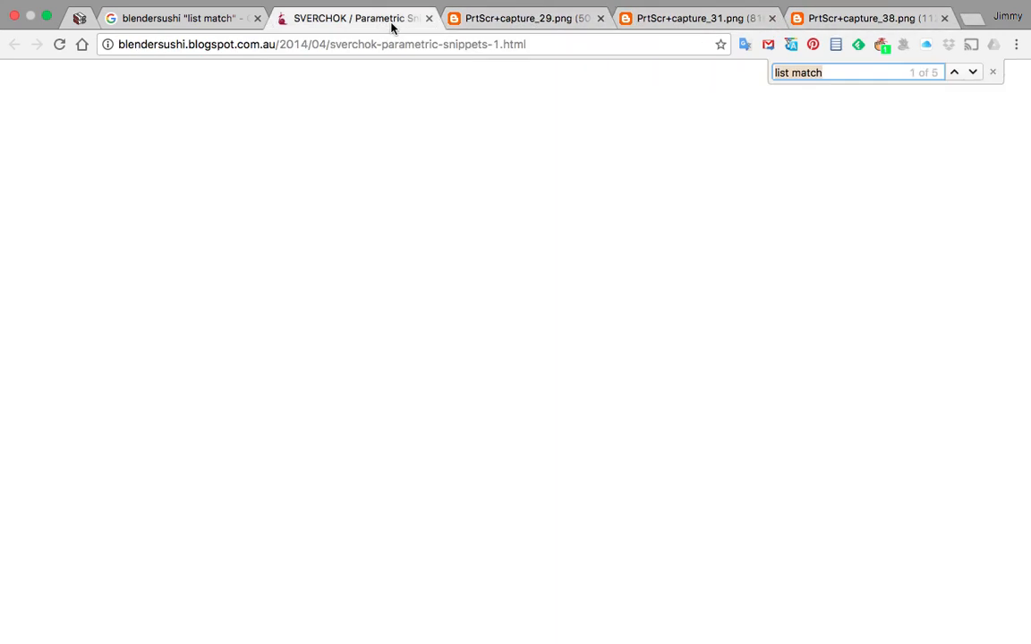
{"action": "scroll", "coordinate": [537, 224], "scroll_direction": "up", "scroll_amount": 3}
{"action": "scroll", "coordinate": [577, 227], "scroll_direction": "down", "scroll_amount": 1}
{"action": "scroll", "coordinate": [557, 230], "scroll_direction": "up", "scroll_amount": 1}
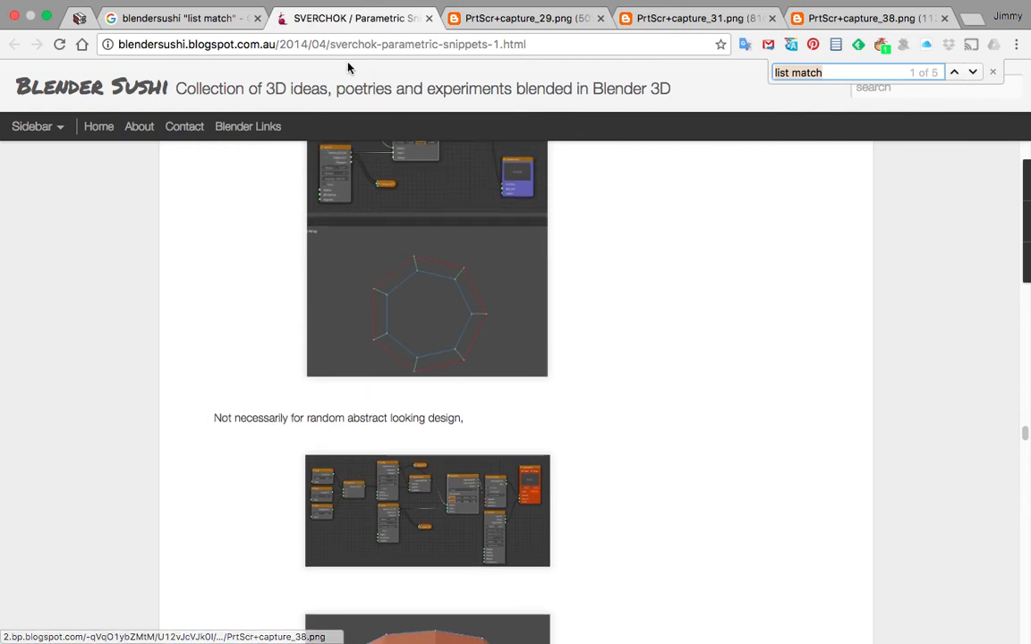
{"action": "left_click", "coordinate": [302, 44]}
{"action": "left_click", "coordinate": [302, 45]}
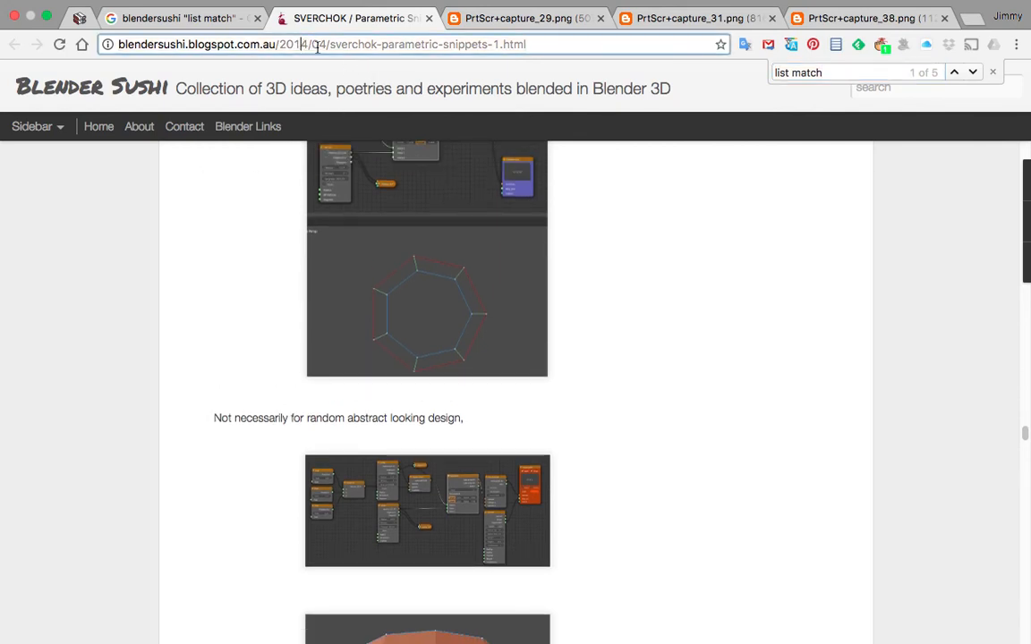
{"action": "scroll", "coordinate": [480, 327], "scroll_direction": "down", "scroll_amount": 3}
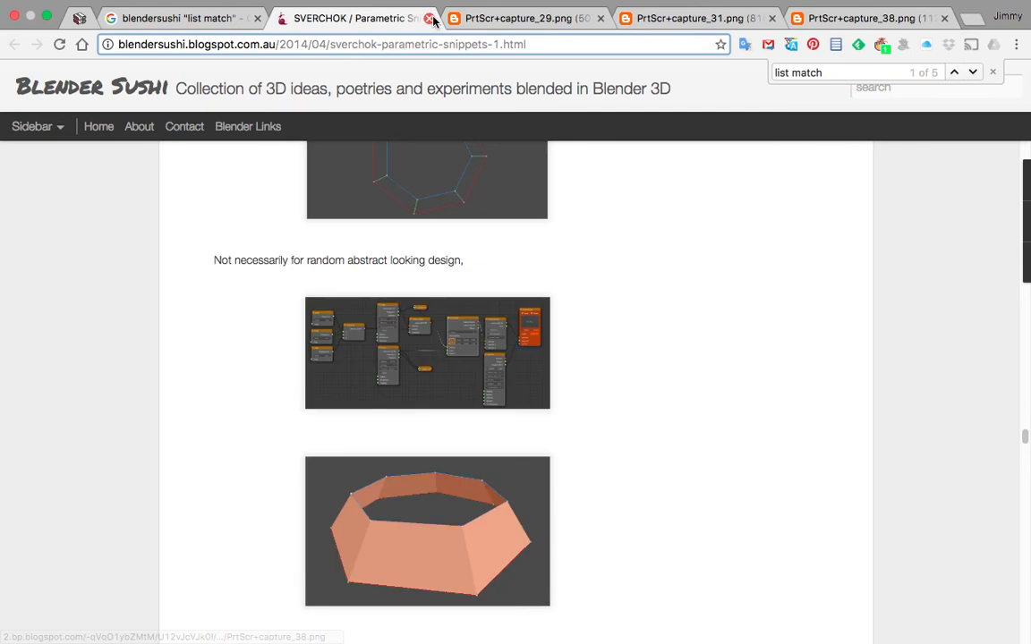
Step: Close the Sverchok article's page and quit Chrome, agreeing to leave the Beetle Blocks site
{"action": "left_click", "coordinate": [428, 18]}
{"action": "mouse_move", "coordinate": [231, 6]}
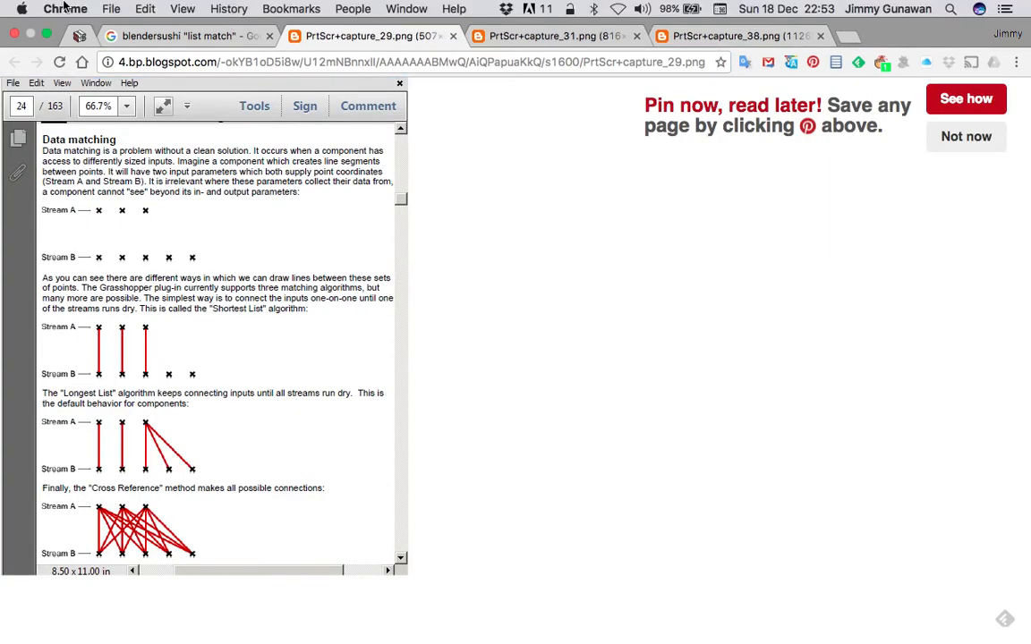
{"action": "left_click", "coordinate": [65, 8]}
{"action": "left_click", "coordinate": [500, 210]}
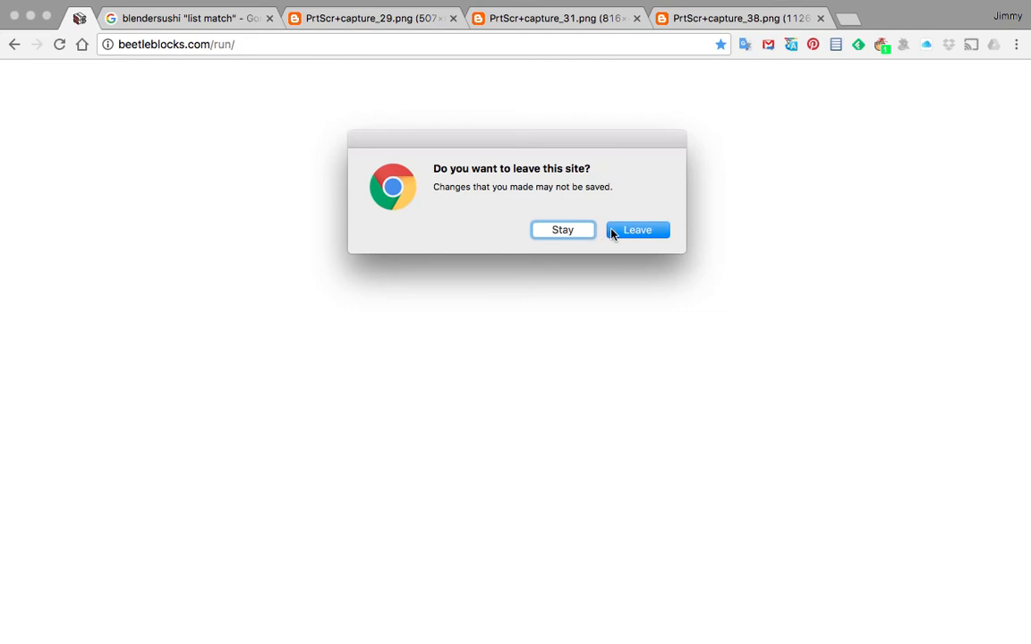
{"action": "left_click", "coordinate": [615, 230]}
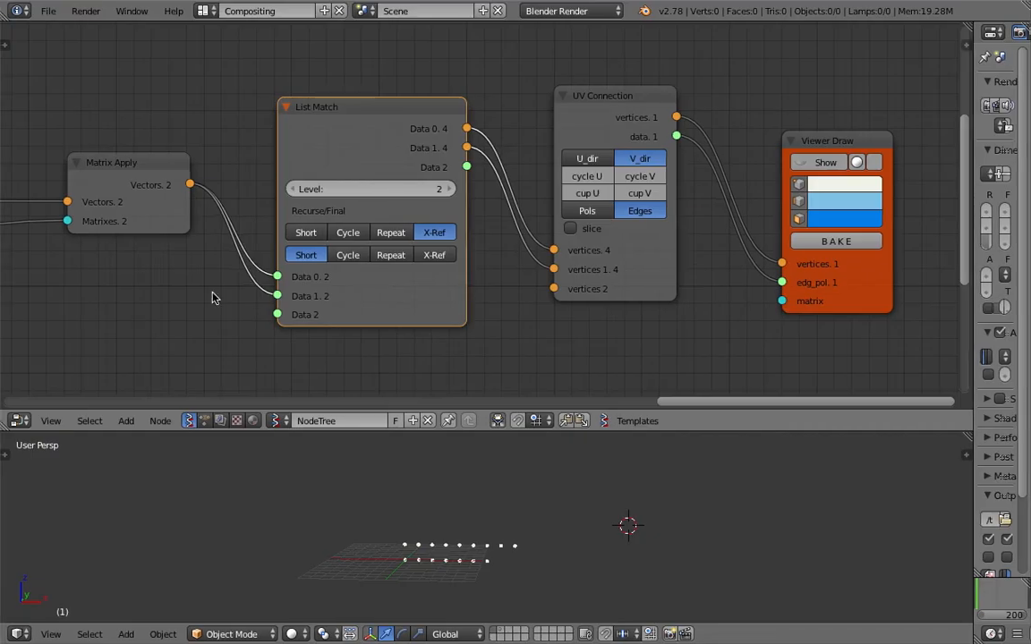
Step: Shift the List Match and upper UV Connection nodes toward Matrix Apply and slightly widen the UV Connection node
{"action": "middle_click_drag", "start_coordinate": [214, 292], "coordinate": [572, 334]}
{"action": "scroll", "coordinate": [527, 341], "scroll_direction": "down", "scroll_amount": 3}
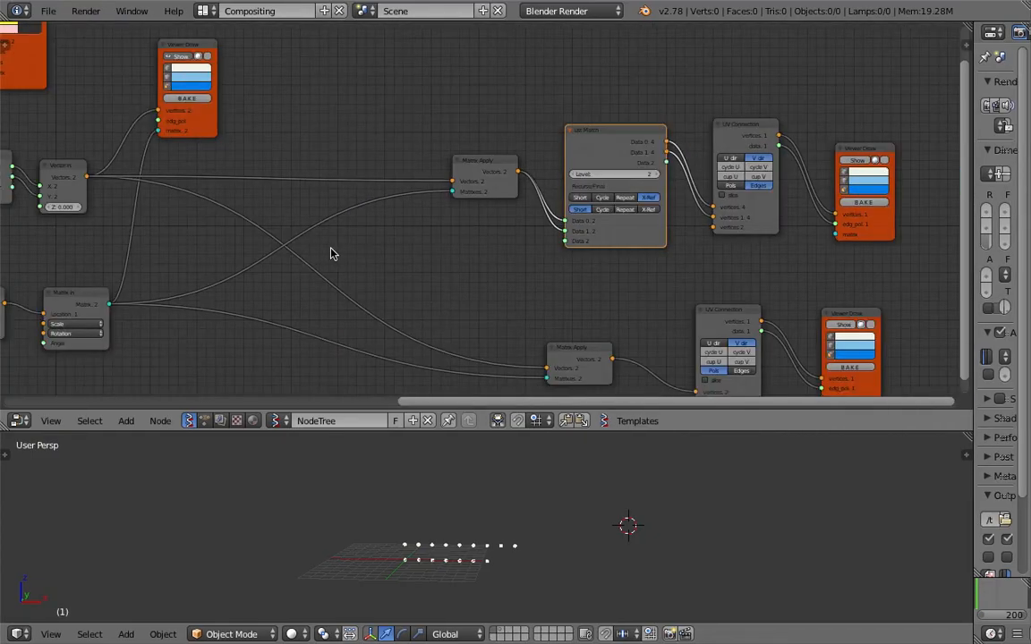
{"action": "middle_click_drag", "start_coordinate": [332, 254], "coordinate": [658, 190]}
{"action": "middle_click_drag", "start_coordinate": [557, 174], "coordinate": [234, 175]}
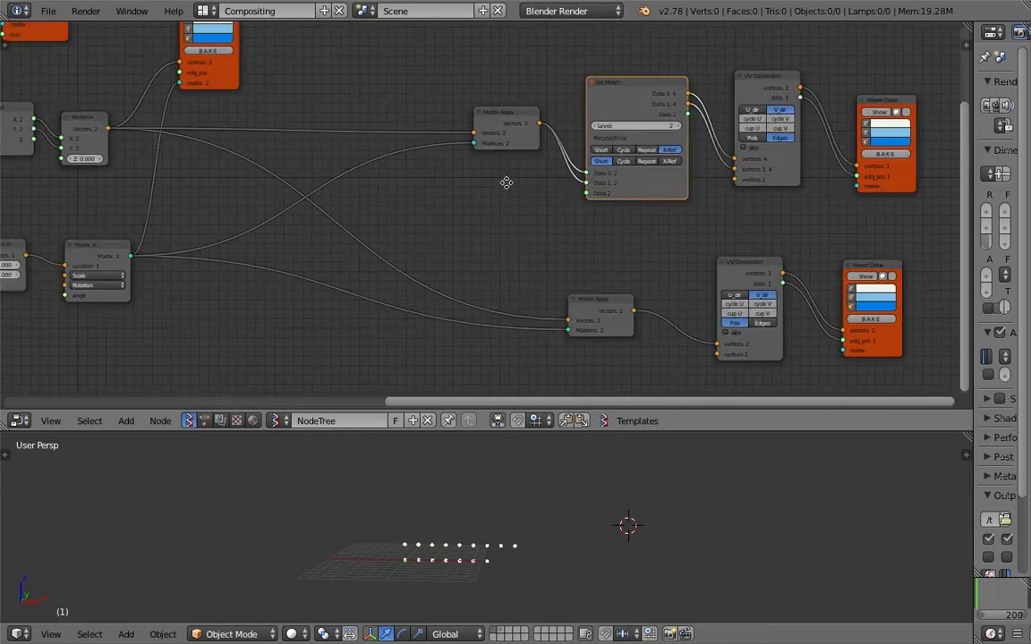
{"action": "middle_click_drag", "start_coordinate": [506, 183], "coordinate": [218, 180]}
{"action": "scroll", "coordinate": [302, 208], "scroll_direction": "up", "scroll_amount": 3}
{"action": "middle_click_drag", "start_coordinate": [344, 148], "coordinate": [448, 162]}
{"action": "left_click_drag", "start_coordinate": [407, 68], "coordinate": [384, 61]}
{"action": "left_click_drag", "start_coordinate": [584, 57], "coordinate": [555, 52]}
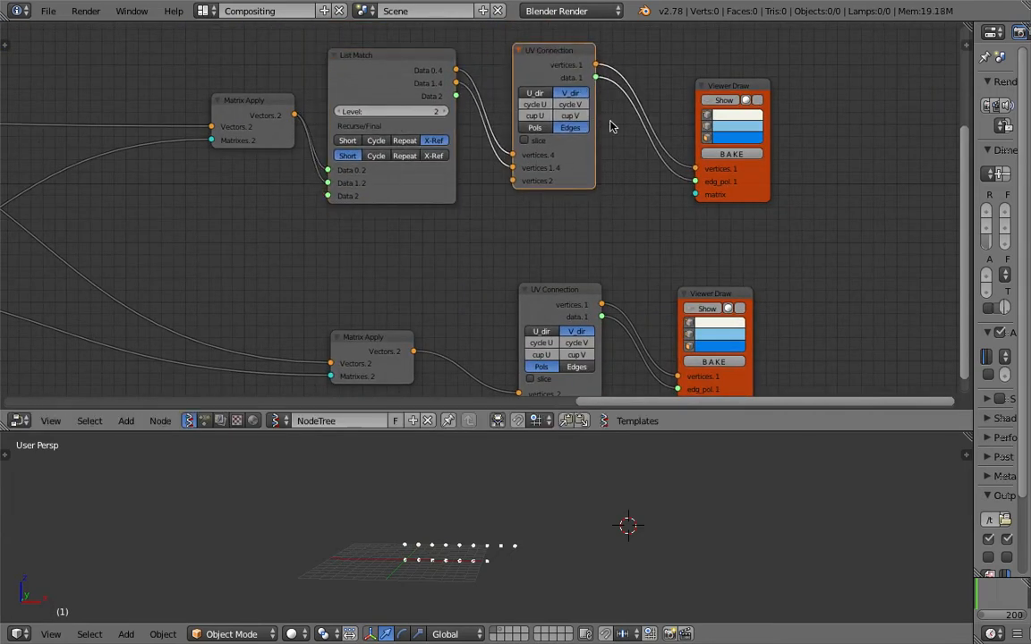
{"action": "left_click_drag", "start_coordinate": [598, 124], "coordinate": [605, 111]}
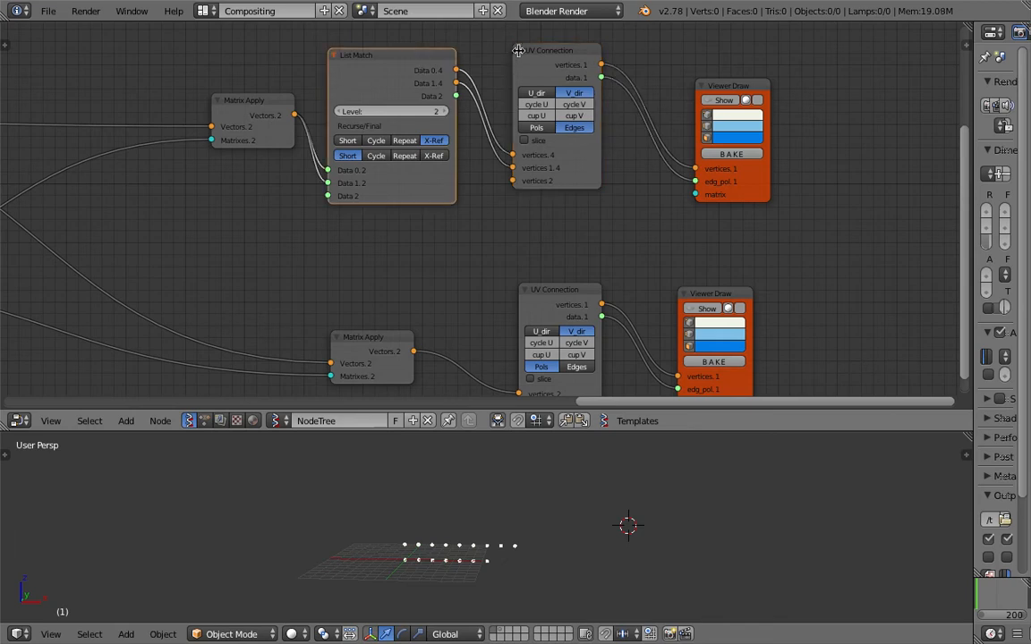
{"action": "left_click", "coordinate": [436, 52]}
{"action": "left_click", "coordinate": [544, 51]}
{"action": "left_click", "coordinate": [411, 55]}
{"action": "left_click", "coordinate": [552, 53]}
{"action": "left_click", "coordinate": [435, 54]}
{"action": "left_click", "coordinate": [517, 62]}
{"action": "scroll", "coordinate": [471, 550], "scroll_direction": "up", "scroll_amount": 3}
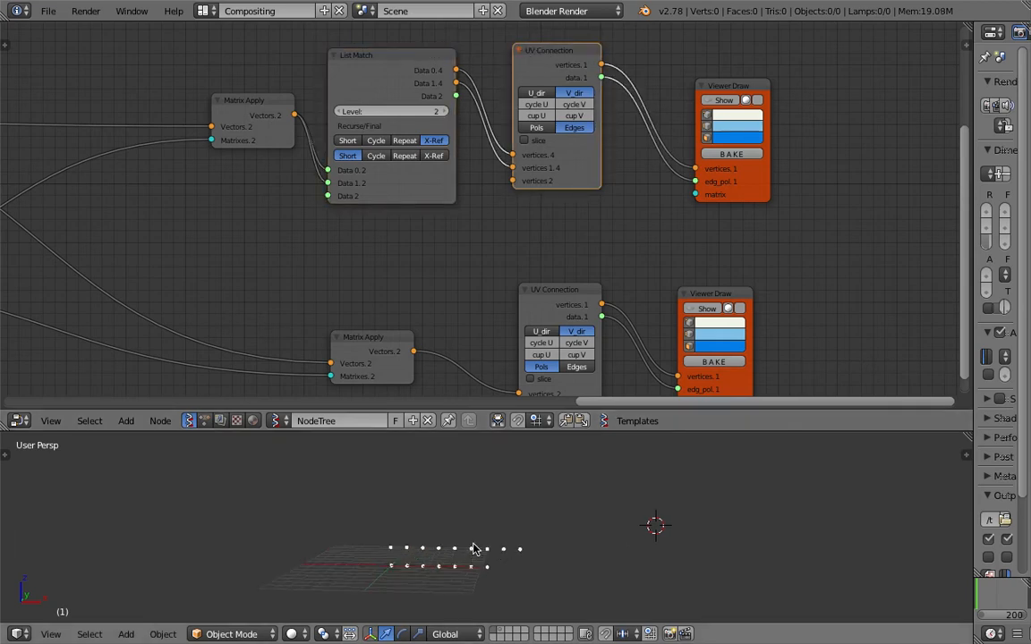
Step: Reposition the upper UV Connection and Viewer Draw nodes and the lower UV Connection and Matrix Apply nodes
{"action": "left_click_drag", "start_coordinate": [545, 61], "coordinate": [559, 83]}
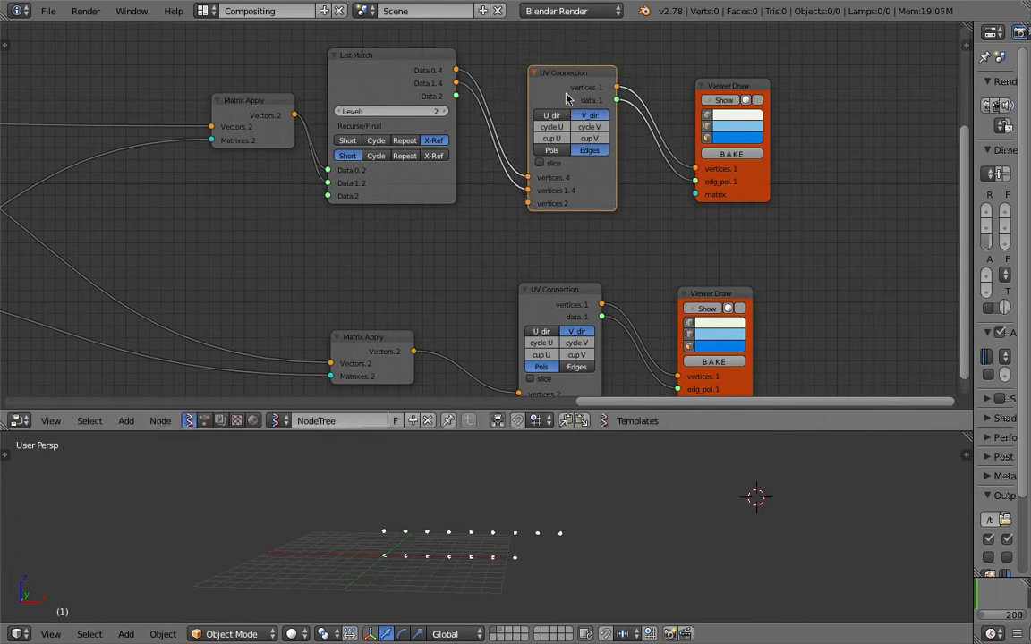
{"action": "left_click_drag", "start_coordinate": [723, 88], "coordinate": [701, 72]}
{"action": "middle_click_drag", "start_coordinate": [558, 288], "coordinate": [586, 200]}
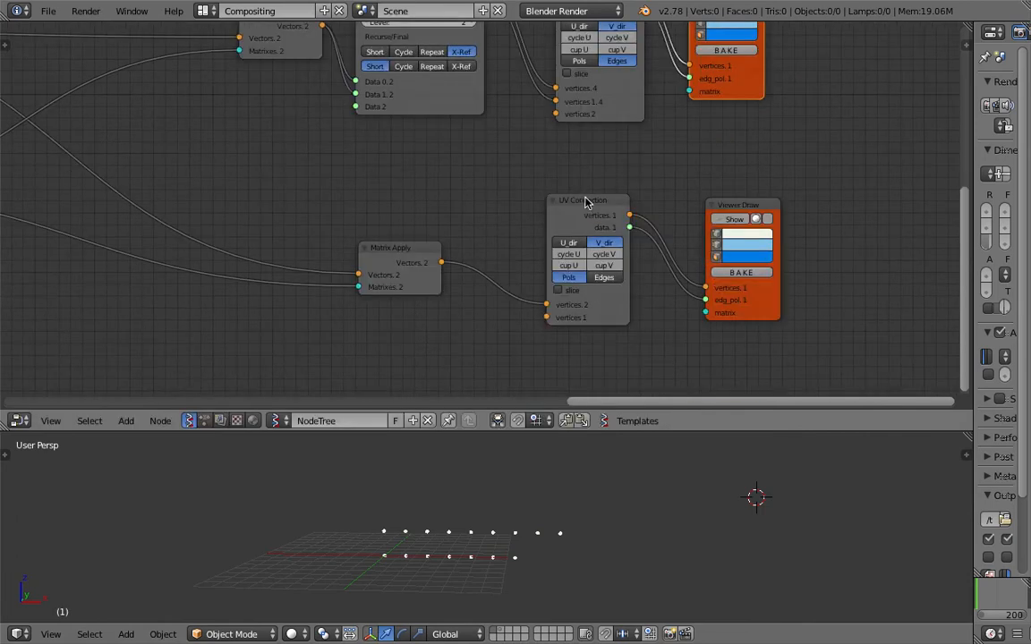
{"action": "left_click_drag", "start_coordinate": [586, 200], "coordinate": [592, 203]}
{"action": "left_click_drag", "start_coordinate": [395, 258], "coordinate": [402, 240]}
{"action": "middle_click_drag", "start_coordinate": [439, 179], "coordinate": [430, 315]}
{"action": "scroll", "coordinate": [376, 107], "scroll_direction": "up", "scroll_amount": 2}
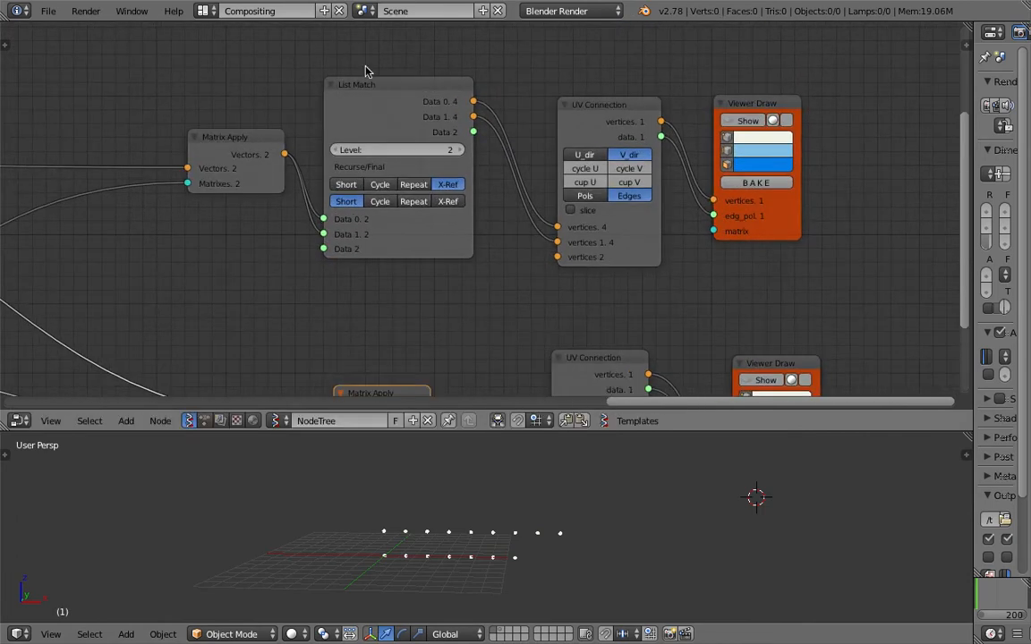
Step: Save the Blender file over random_matching_003.blend
{"action": "scroll", "coordinate": [403, 255], "scroll_direction": "down", "scroll_amount": 4}
{"action": "middle_click_drag", "start_coordinate": [361, 228], "coordinate": [421, 211]}
{"action": "key", "text": "ctrl+s"}
{"action": "left_click", "coordinate": [418, 211]}
Step: Space out the Matrix Apply, List Match and UV Connection nodes in the upper chain
{"action": "left_click_drag", "start_coordinate": [352, 145], "coordinate": [310, 130]}
{"action": "middle_click_drag", "start_coordinate": [566, 297], "coordinate": [447, 155]}
{"action": "scroll", "coordinate": [520, 226], "scroll_direction": "up", "scroll_amount": 3}
{"action": "scroll", "coordinate": [448, 156], "scroll_direction": "up", "scroll_amount": 2}
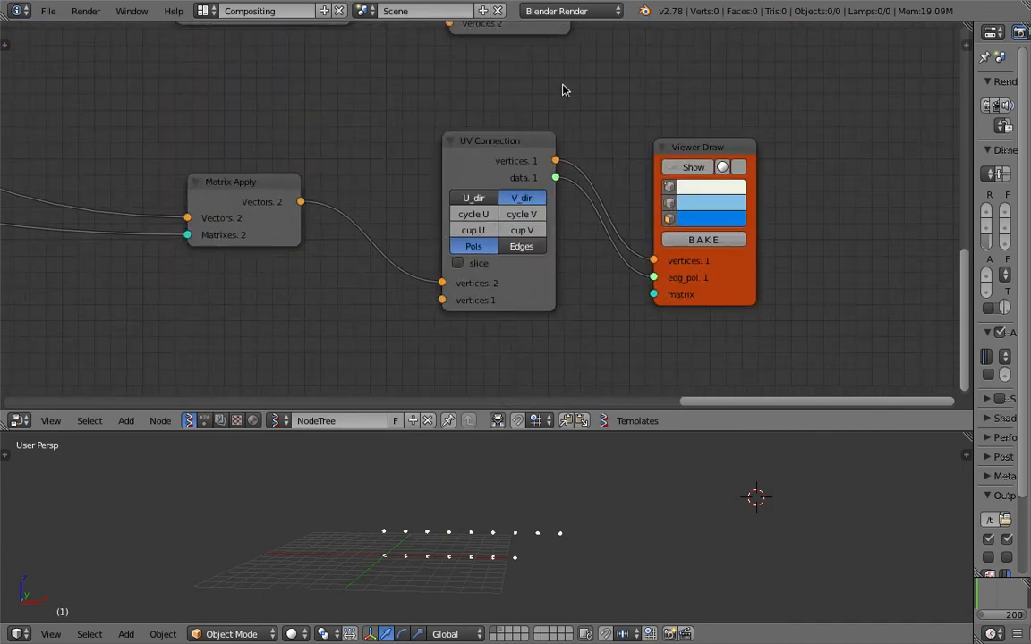
{"action": "middle_click_drag", "start_coordinate": [412, 150], "coordinate": [434, 166]}
{"action": "scroll", "coordinate": [515, 149], "scroll_direction": "down", "scroll_amount": 1}
{"action": "middle_click_drag", "start_coordinate": [417, 98], "coordinate": [427, 268]}
{"action": "middle_click_drag", "start_coordinate": [382, 170], "coordinate": [369, 111]}
{"action": "mouse_move", "coordinate": [348, 57]}
{"action": "left_mouse_down"}
{"action": "mouse_move", "coordinate": [340, 72]}
{"action": "mouse_move", "coordinate": [351, 71]}
{"action": "left_mouse_up"}
{"action": "left_click_drag", "start_coordinate": [584, 60], "coordinate": [569, 56]}
{"action": "left_click_drag", "start_coordinate": [392, 55], "coordinate": [347, 63]}
{"action": "left_click_drag", "start_coordinate": [575, 73], "coordinate": [566, 76]}
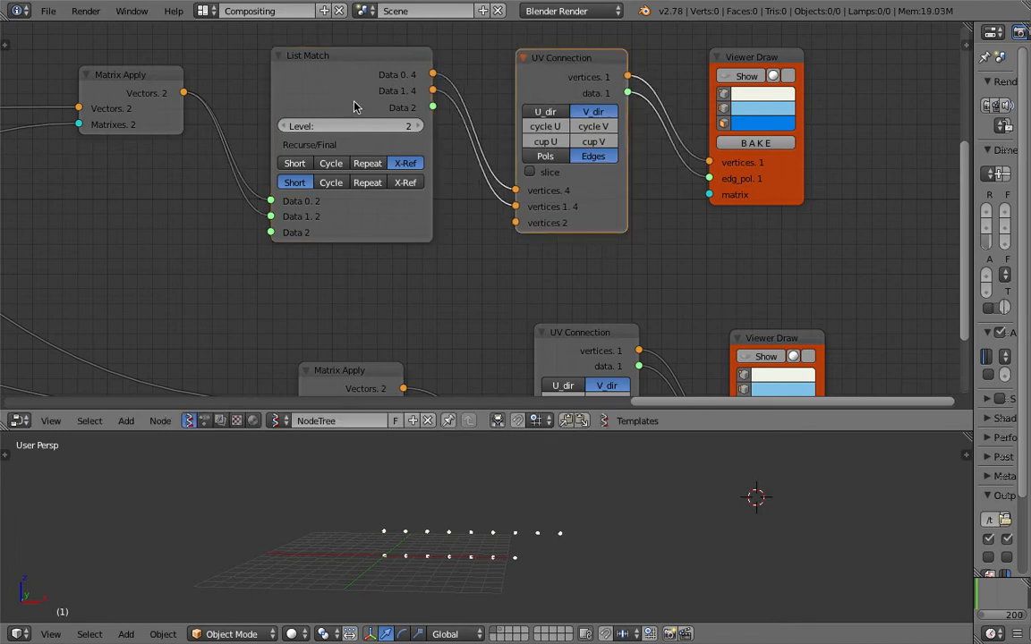
Step: Reposition the integer node at the start of the node tree
{"action": "scroll", "coordinate": [394, 170], "scroll_direction": "down", "scroll_amount": 3}
{"action": "middle_click_drag", "start_coordinate": [451, 172], "coordinate": [475, 139]}
{"action": "middle_click_drag", "start_coordinate": [319, 166], "coordinate": [635, 161]}
{"action": "middle_click_drag", "start_coordinate": [242, 135], "coordinate": [805, 141]}
{"action": "mouse_move", "coordinate": [99, 130]}
{"action": "middle_mouse_down"}
{"action": "mouse_move", "coordinate": [319, 132]}
{"action": "mouse_move", "coordinate": [614, 177]}
{"action": "middle_mouse_up"}
{"action": "scroll", "coordinate": [472, 185], "scroll_direction": "down", "scroll_amount": 1}
{"action": "middle_click_drag", "start_coordinate": [414, 184], "coordinate": [369, 184]}
{"action": "left_click_drag", "start_coordinate": [268, 231], "coordinate": [253, 220]}
{"action": "middle_click_drag", "start_coordinate": [332, 204], "coordinate": [205, 196]}
Step: Place the 3D cursor just beside the first point of the lower row
{"action": "scroll", "coordinate": [422, 478], "scroll_direction": "up", "scroll_amount": 2}
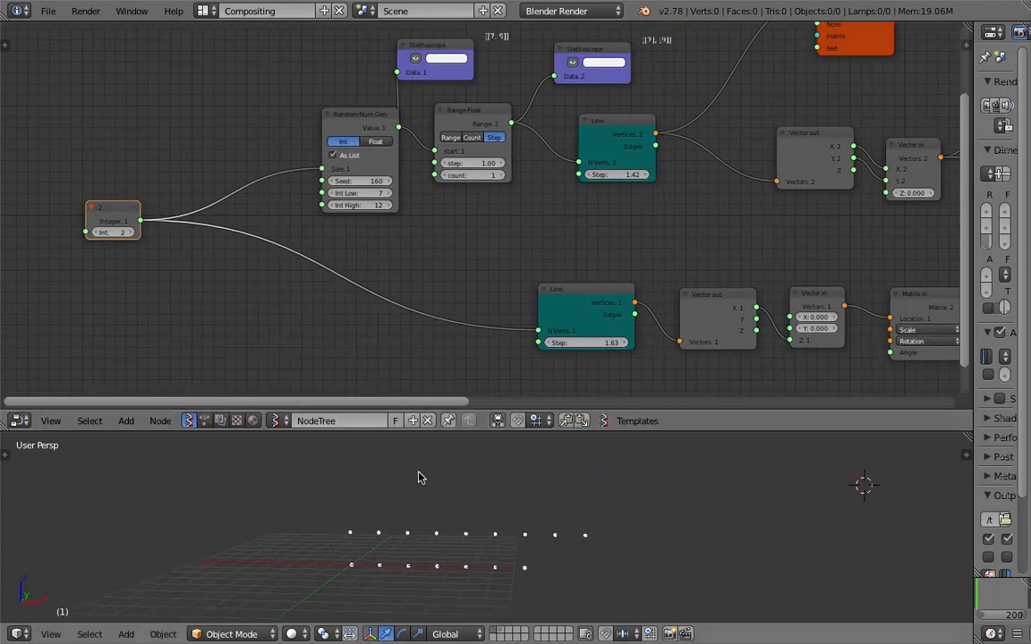
{"action": "middle_click_drag", "start_coordinate": [369, 560], "coordinate": [403, 558]}
{"action": "left_click", "coordinate": [357, 573]}
{"action": "left_click", "coordinate": [377, 575]}
{"action": "left_click", "coordinate": [305, 577]}
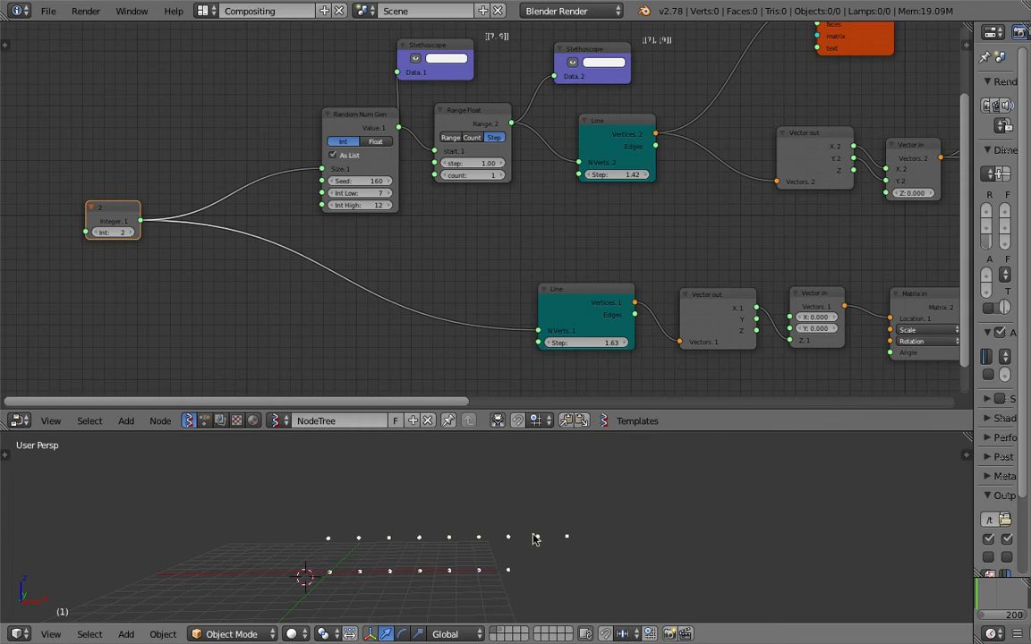
Step: Raise the integer node's value to 9 to generate more rows of points
{"action": "middle_click_drag", "start_coordinate": [148, 227], "coordinate": [175, 205]}
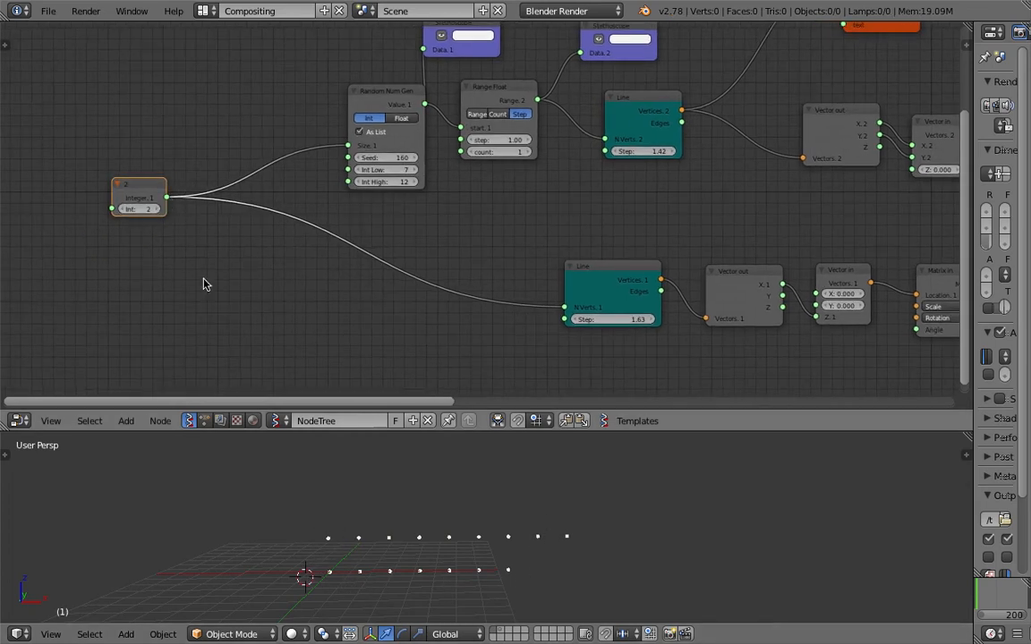
{"action": "left_click", "coordinate": [156, 210]}
{"action": "left_click", "coordinate": [157, 211]}
{"action": "left_click", "coordinate": [156, 211]}
{"action": "left_click", "coordinate": [156, 211]}
{"action": "scroll", "coordinate": [586, 564], "scroll_direction": "down", "scroll_amount": 4}
{"action": "left_click", "coordinate": [155, 209]}
{"action": "left_click", "coordinate": [156, 210]}
{"action": "left_click", "coordinate": [156, 209]}
{"action": "middle_click_drag", "start_coordinate": [246, 155], "coordinate": [248, 192]}
{"action": "scroll", "coordinate": [385, 171], "scroll_direction": "up", "scroll_amount": 3}
{"action": "middle_click_drag", "start_coordinate": [386, 171], "coordinate": [304, 149]}
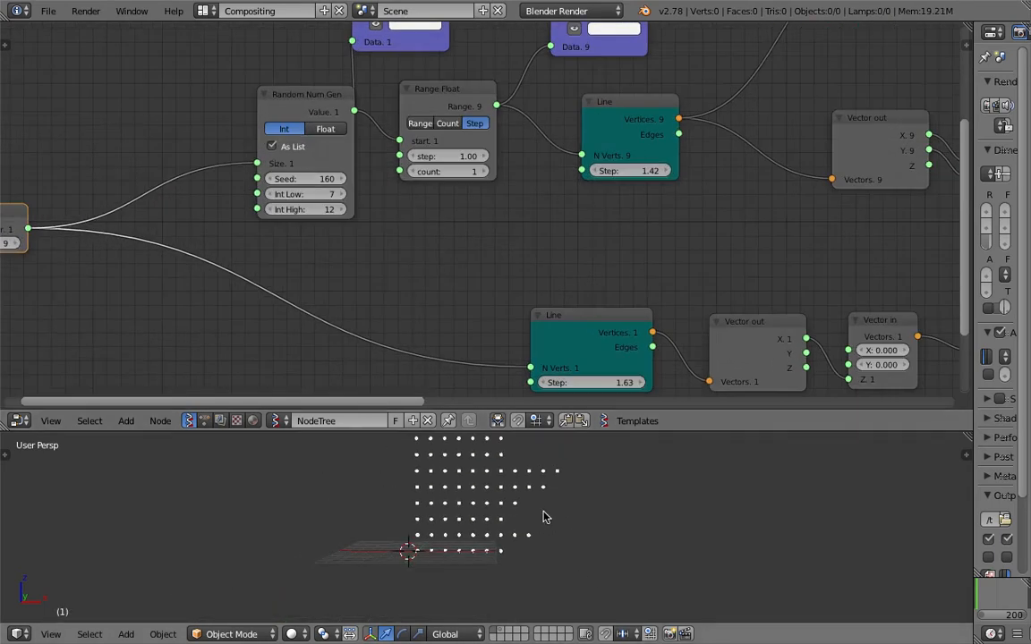
Step: Set Int Low to 3 on the Random Num Gen node
{"action": "middle_click_drag", "start_coordinate": [502, 515], "coordinate": [552, 509]}
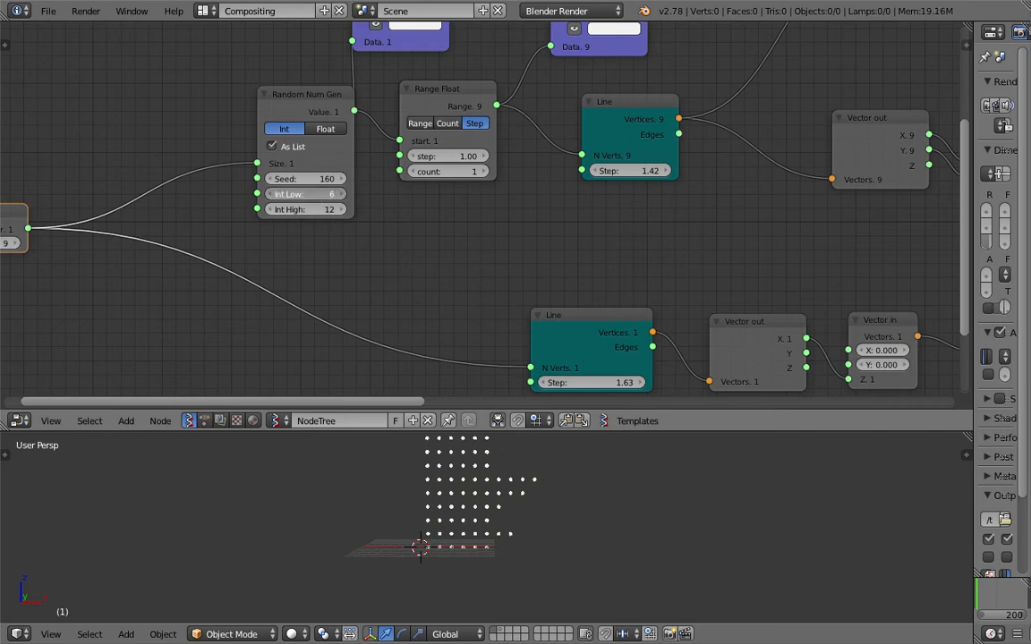
{"action": "mouse_move", "coordinate": [310, 194]}
{"action": "left_mouse_down"}
{"action": "mouse_move", "coordinate": [318, 195]}
{"action": "mouse_move", "coordinate": [302, 197]}
{"action": "left_mouse_up"}
{"action": "left_click", "coordinate": [273, 198]}
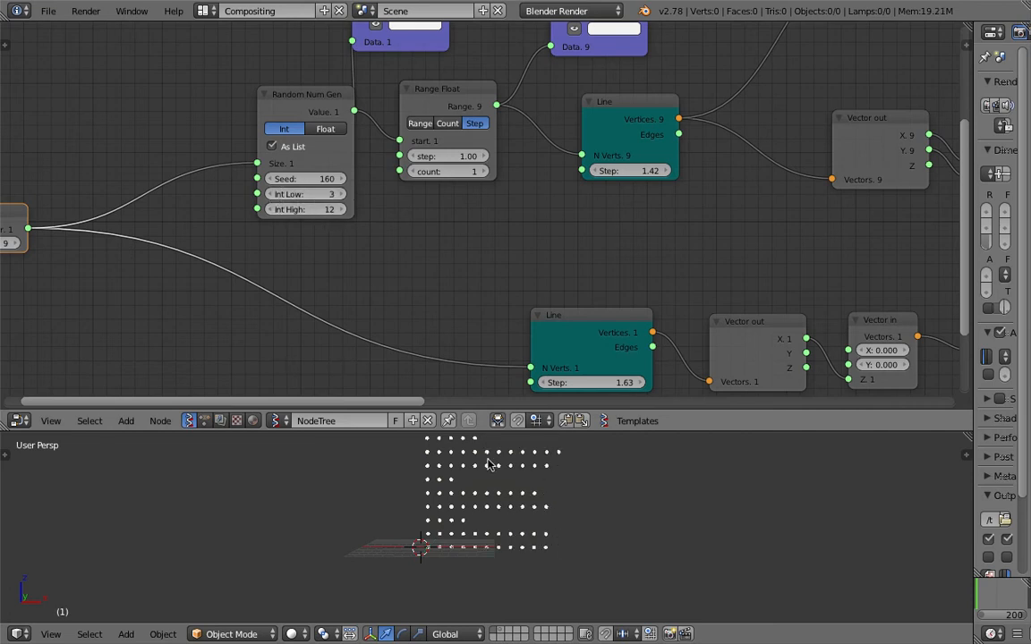
Step: Set the integer node's value to 2 and place the 3D cursor clear of the point rows
{"action": "scroll", "coordinate": [508, 519], "scroll_direction": "up", "scroll_amount": 1}
{"action": "middle_click_drag", "start_coordinate": [35, 263], "coordinate": [246, 260]}
{"action": "left_click", "coordinate": [216, 241]}
{"action": "type", "text": "2"}
{"action": "key", "text": "Return"}
{"action": "middle_click_drag", "start_coordinate": [400, 318], "coordinate": [386, 311]}
{"action": "scroll", "coordinate": [371, 253], "scroll_direction": "up", "scroll_amount": 1}
{"action": "scroll", "coordinate": [543, 557], "scroll_direction": "up", "scroll_amount": 2}
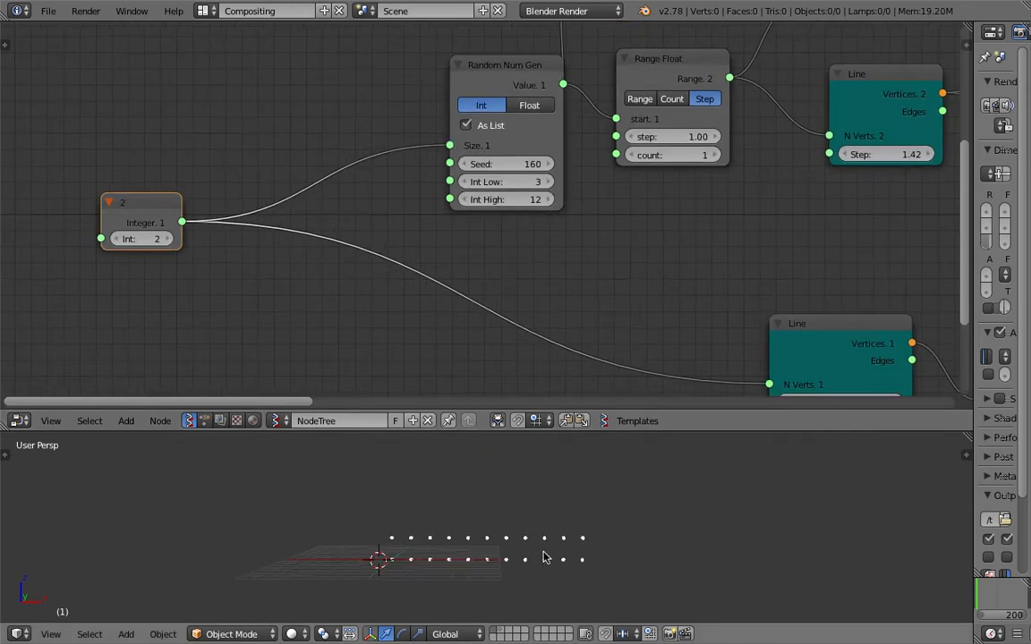
{"action": "left_click", "coordinate": [627, 549]}
Step: Set the Random Num Gen node's Seed to 45 and save over random_matching_003.blend
{"action": "left_click_drag", "start_coordinate": [534, 163], "coordinate": [454, 164]}
{"action": "key", "text": "ctrl+s"}
{"action": "left_click", "coordinate": [526, 485]}
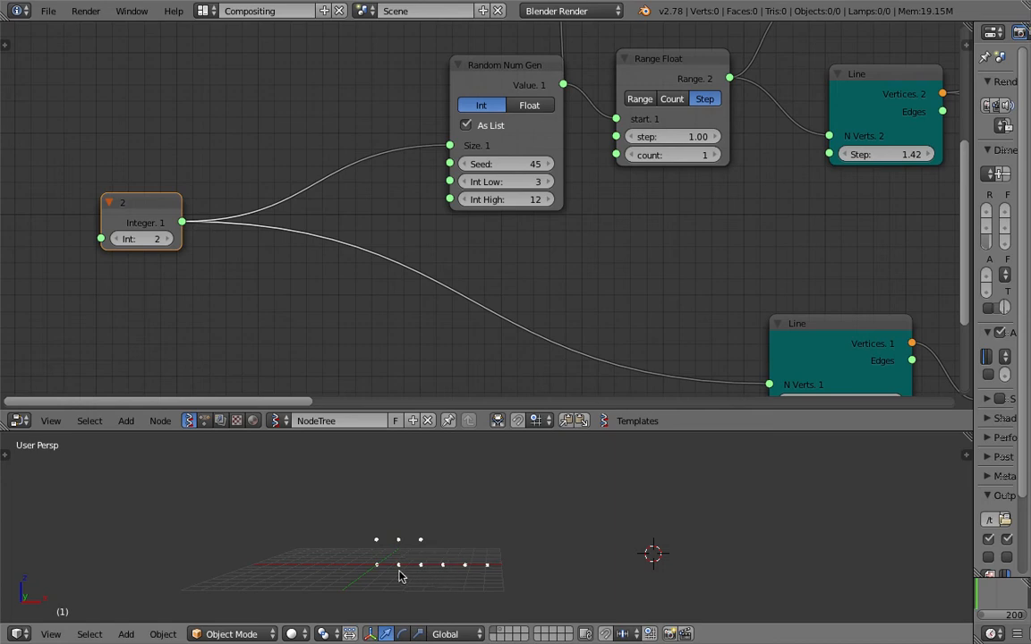
{"action": "scroll", "coordinate": [488, 570], "scroll_direction": "up", "scroll_amount": 2}
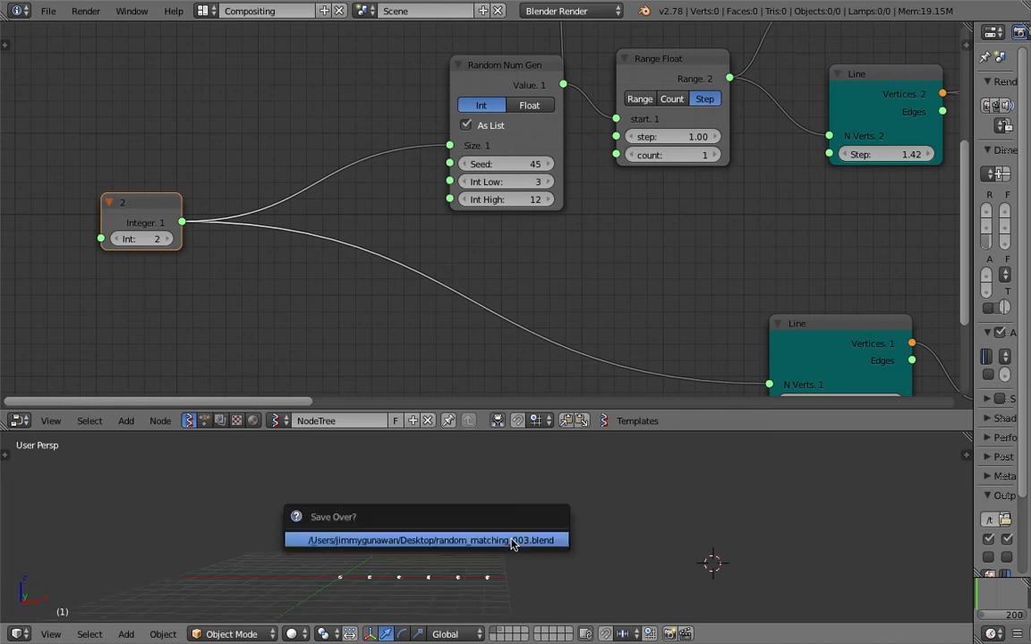
Step: Reposition the Random Num Gen, Range Float and upper Line nodes closer to the integer node
{"action": "scroll", "coordinate": [528, 266], "scroll_direction": "down", "scroll_amount": 6, "text": "ctrl"}
{"action": "scroll", "coordinate": [533, 150], "scroll_direction": "down", "scroll_amount": 3}
{"action": "middle_click_drag", "start_coordinate": [521, 164], "coordinate": [506, 230]}
{"action": "left_click_drag", "start_coordinate": [483, 158], "coordinate": [450, 154]}
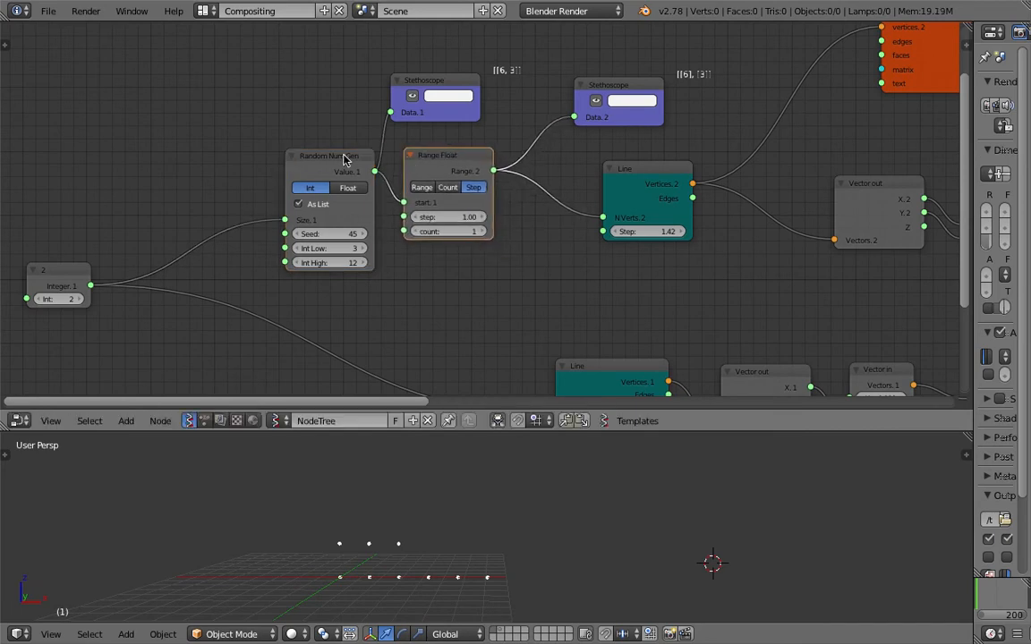
{"action": "left_click_drag", "start_coordinate": [341, 156], "coordinate": [326, 158]}
{"action": "left_click_drag", "start_coordinate": [437, 157], "coordinate": [420, 156]}
{"action": "middle_click_drag", "start_coordinate": [571, 107], "coordinate": [529, 129]}
{"action": "scroll", "coordinate": [529, 129], "scroll_direction": "up", "scroll_amount": 3}
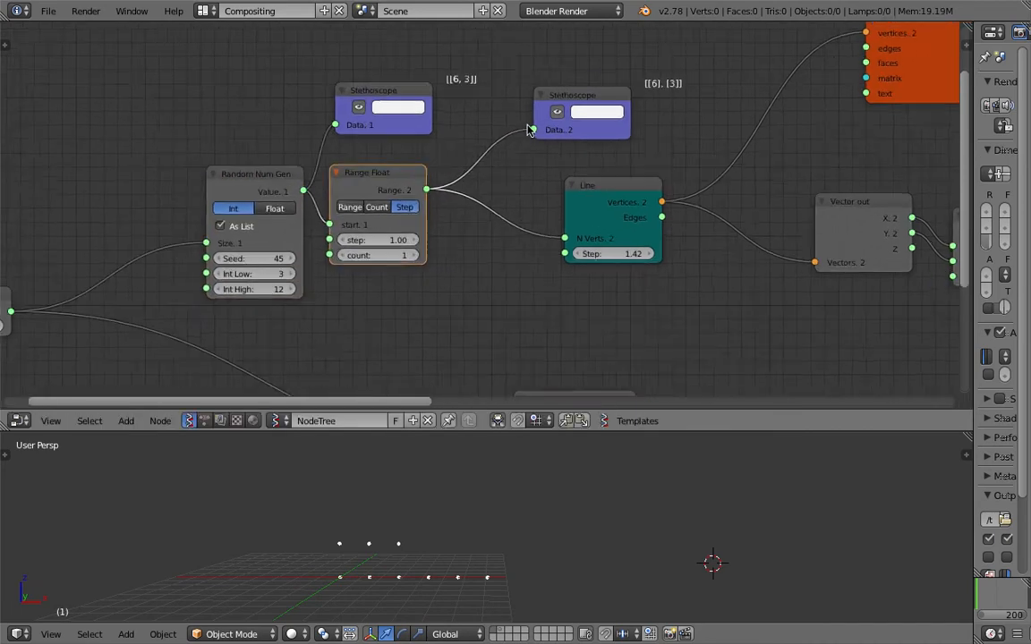
{"action": "left_click_drag", "start_coordinate": [646, 184], "coordinate": [597, 181]}
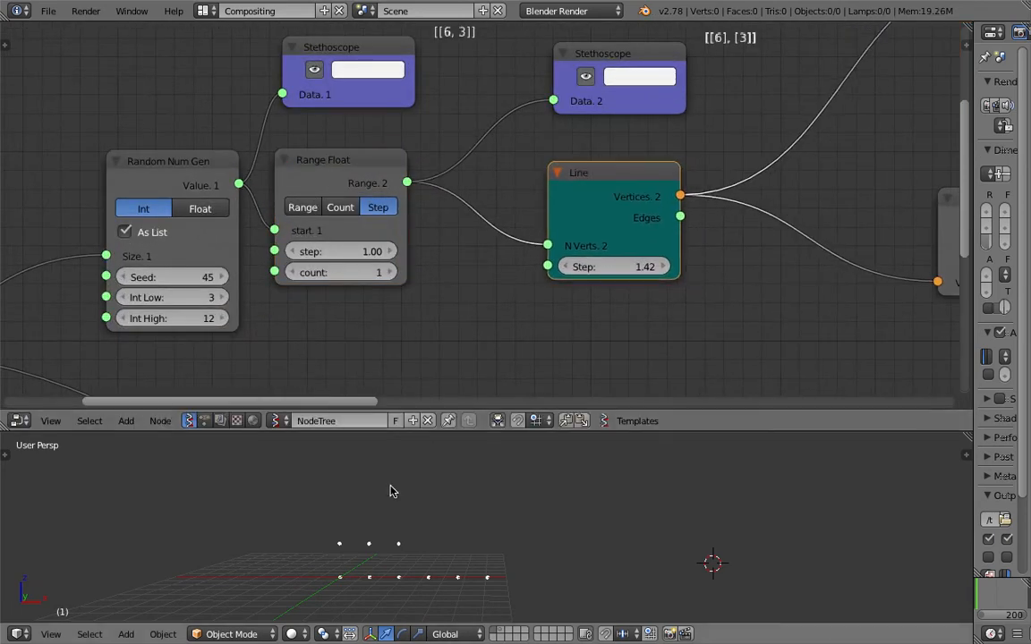
Step: Save over random_matching_003.blend and move the upper Vector out node closer to the upper Line node
{"action": "scroll", "coordinate": [681, 307], "scroll_direction": "down", "scroll_amount": 6}
{"action": "key", "text": "ctrl+s"}
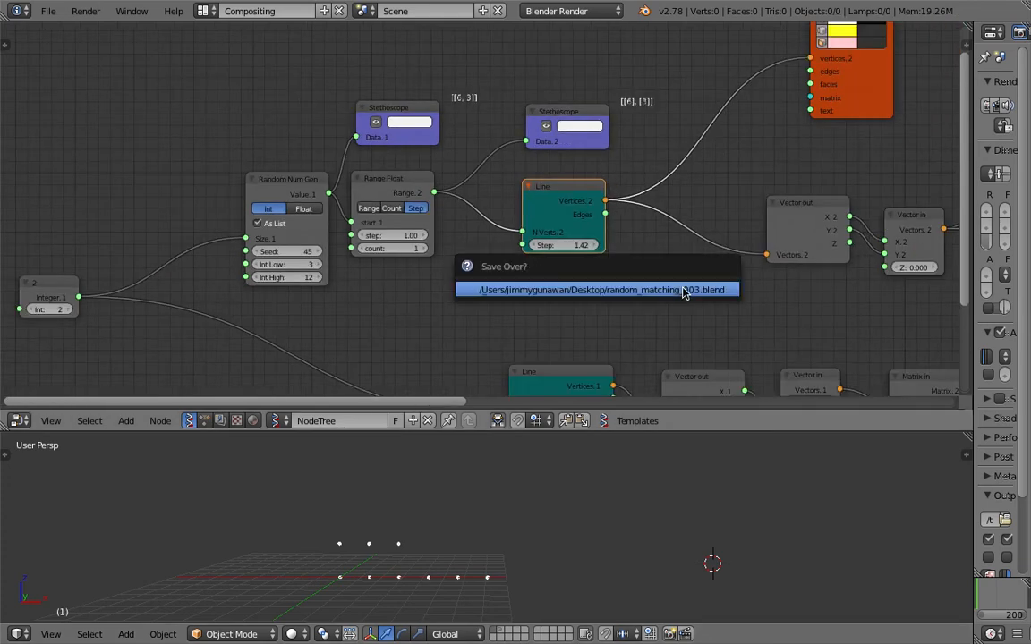
{"action": "left_click", "coordinate": [682, 292]}
{"action": "middle_click_drag", "start_coordinate": [748, 171], "coordinate": [478, 139]}
{"action": "middle_click_drag", "start_coordinate": [550, 173], "coordinate": [335, 160]}
{"action": "left_click_drag", "start_coordinate": [310, 162], "coordinate": [273, 164]}
Step: Enlarge the node editor and tighten the layout of List Match, both UV Connection nodes and the lower Matrix Apply
{"action": "middle_click_drag", "start_coordinate": [958, 157], "coordinate": [252, 151]}
{"action": "middle_click_drag", "start_coordinate": [481, 180], "coordinate": [455, 111]}
{"action": "left_click_drag", "start_coordinate": [648, 430], "coordinate": [650, 468]}
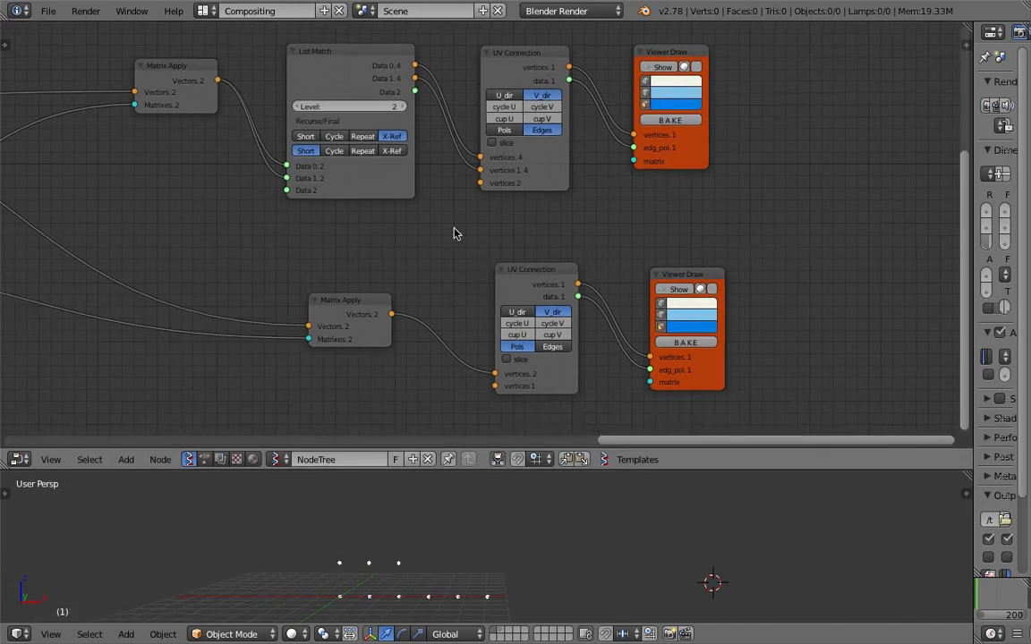
{"action": "left_click_drag", "start_coordinate": [340, 65], "coordinate": [346, 71]}
{"action": "left_click_drag", "start_coordinate": [513, 62], "coordinate": [490, 64]}
{"action": "left_click_drag", "start_coordinate": [537, 283], "coordinate": [488, 299]}
{"action": "left_click_drag", "start_coordinate": [368, 301], "coordinate": [368, 289]}
{"action": "middle_click_drag", "start_coordinate": [537, 274], "coordinate": [546, 232]}
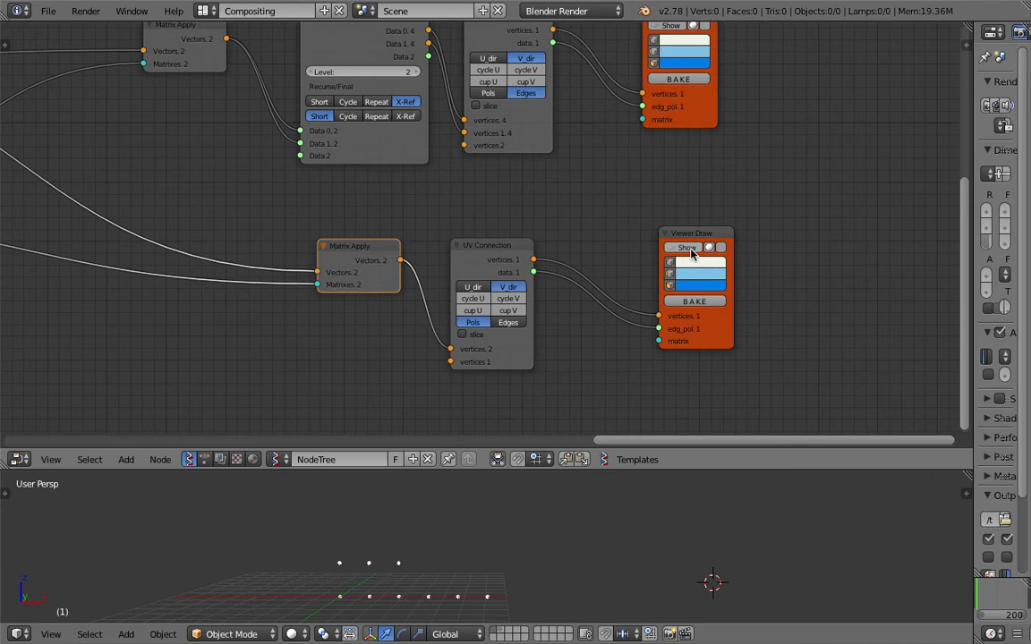
Step: Turn on Show for the lower Viewer Draw node and enlarge the 3D view to inspect the connected polygons
{"action": "left_click", "coordinate": [691, 254]}
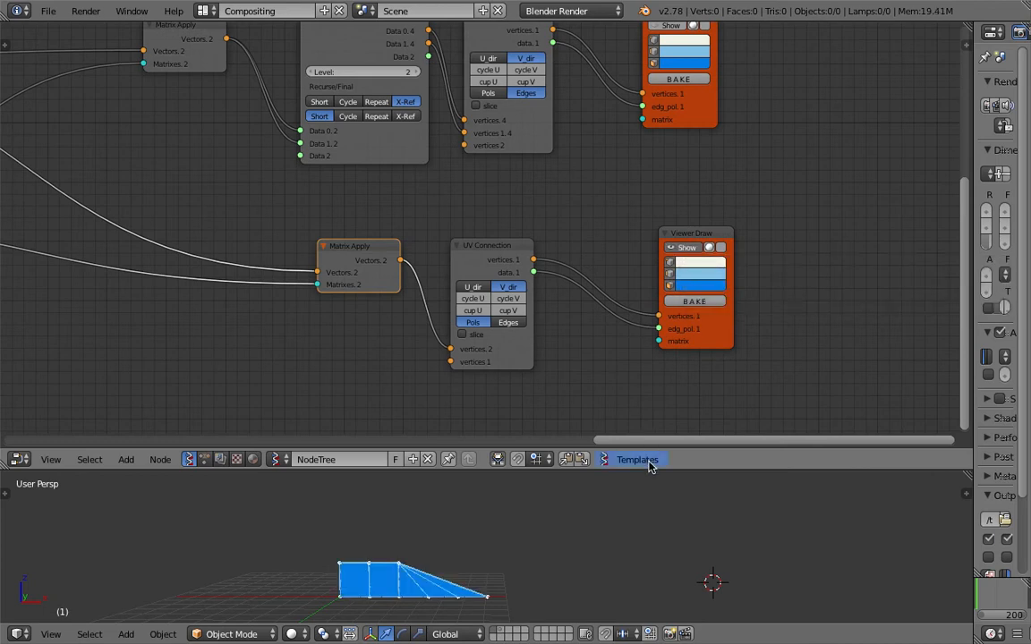
{"action": "left_click_drag", "start_coordinate": [649, 470], "coordinate": [581, 347]}
{"action": "scroll", "coordinate": [554, 493], "scroll_direction": "up", "scroll_amount": 4}
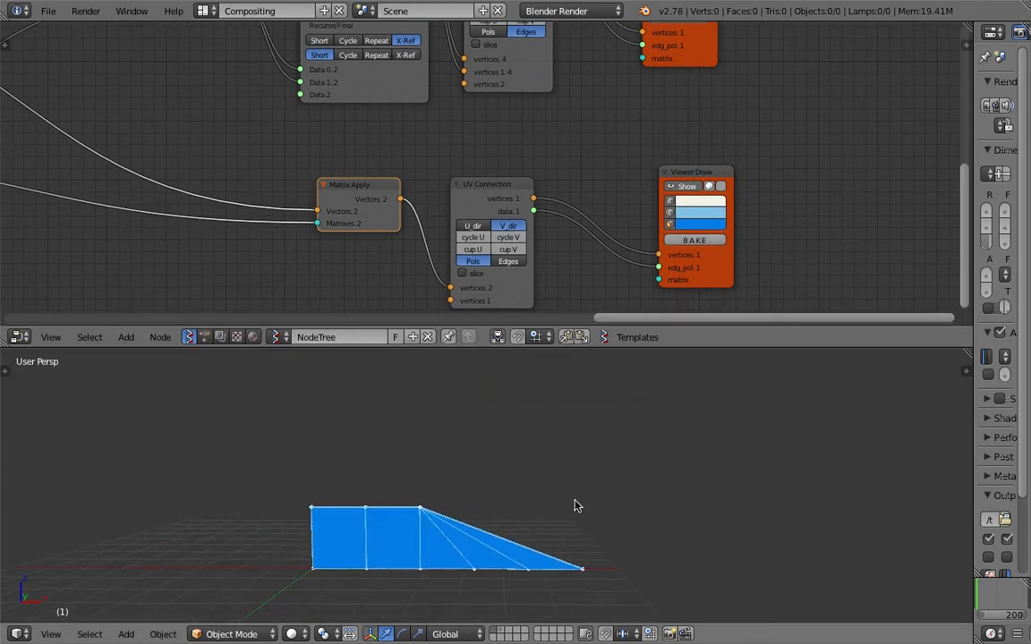
{"action": "middle_click_drag", "start_coordinate": [518, 541], "coordinate": [516, 546]}
{"action": "middle_click_drag", "start_coordinate": [409, 537], "coordinate": [413, 472]}
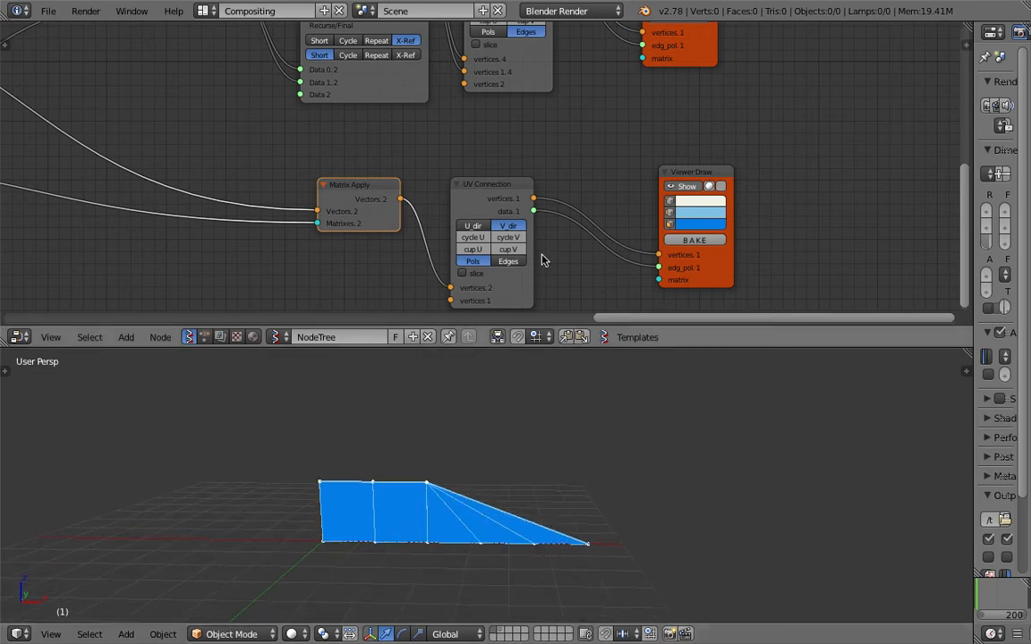
Step: Try Edges output on the lower UV Connection node and return it to Pols
{"action": "middle_click_drag", "start_coordinate": [545, 260], "coordinate": [536, 243]}
{"action": "left_click", "coordinate": [492, 246]}
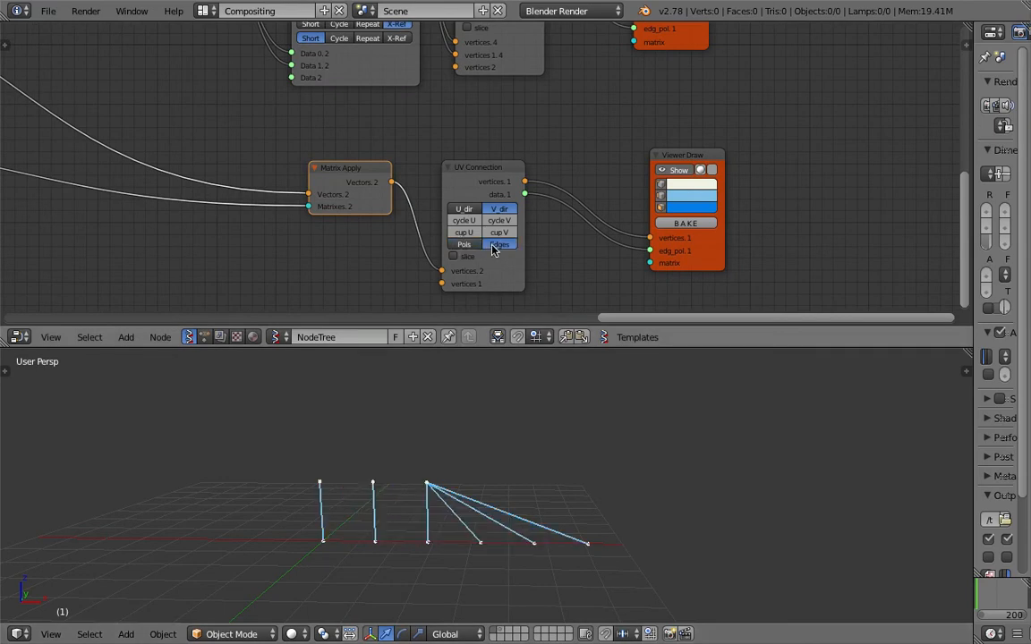
{"action": "left_click", "coordinate": [463, 248]}
{"action": "left_click", "coordinate": [464, 248]}
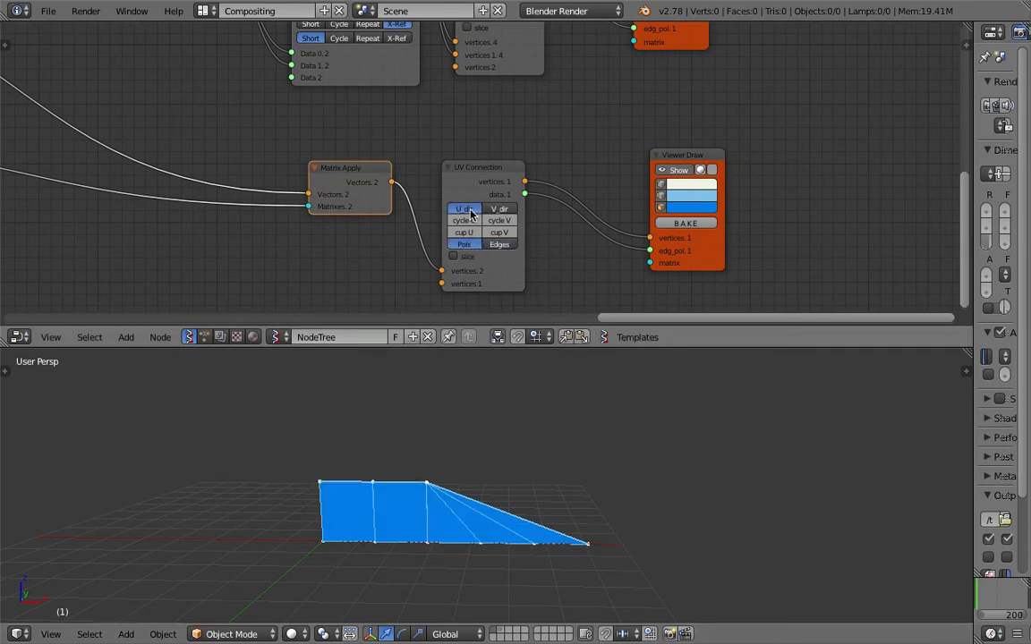
Step: Set the lower UV Connection node to Edges and compare the U_dir and V_dir directions, ending on V_dir
{"action": "left_click", "coordinate": [497, 245]}
{"action": "left_click", "coordinate": [490, 213]}
{"action": "left_click", "coordinate": [468, 211]}
{"action": "left_click", "coordinate": [490, 212]}
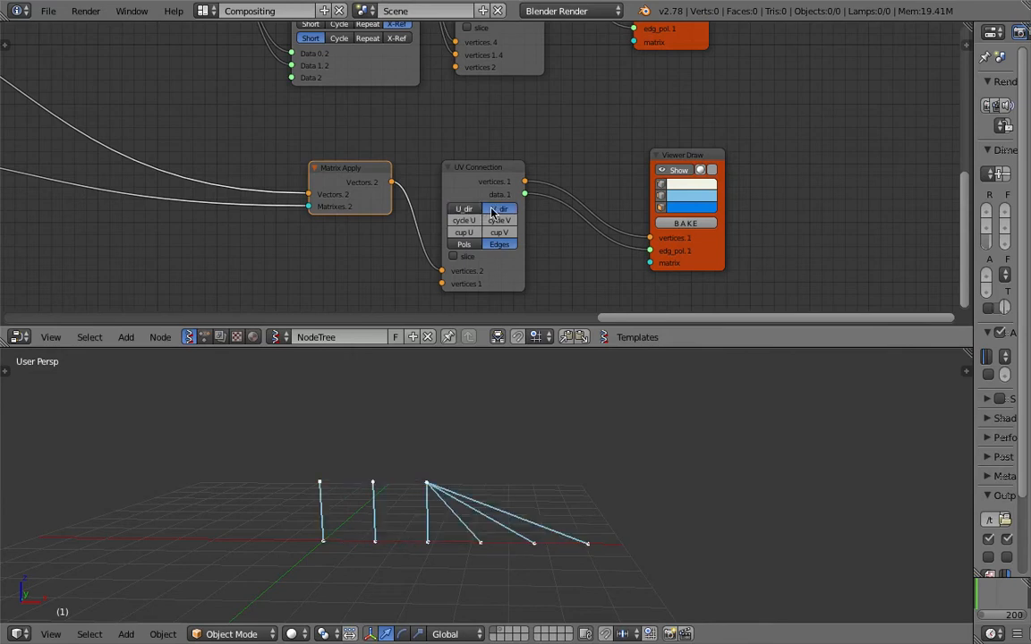
{"action": "left_click", "coordinate": [470, 211]}
{"action": "left_click", "coordinate": [489, 209]}
{"action": "left_click", "coordinate": [470, 212]}
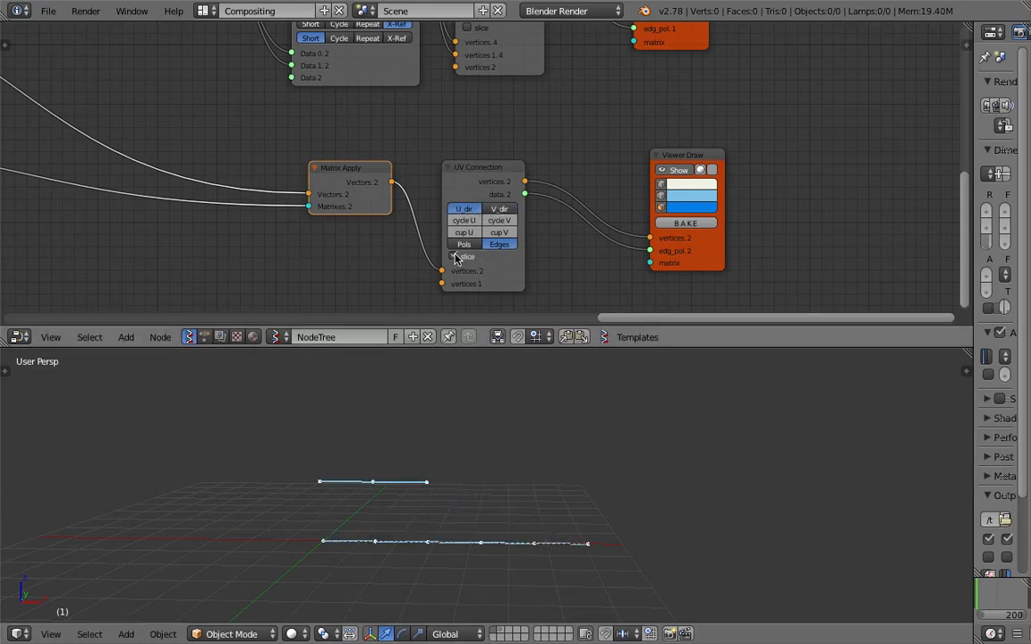
{"action": "left_click", "coordinate": [490, 211]}
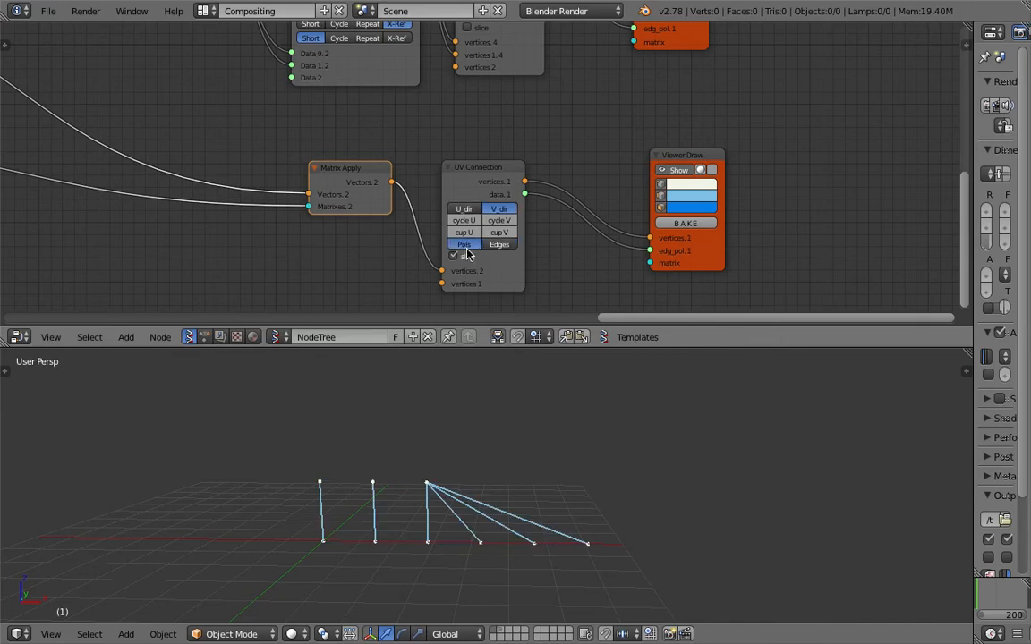
Step: Try Pols output and the slice option on the lower UV Connection, returning to Edges with slice off
{"action": "left_click", "coordinate": [466, 256]}
{"action": "left_click", "coordinate": [468, 259]}
{"action": "left_click", "coordinate": [469, 260]}
{"action": "left_click", "coordinate": [507, 245]}
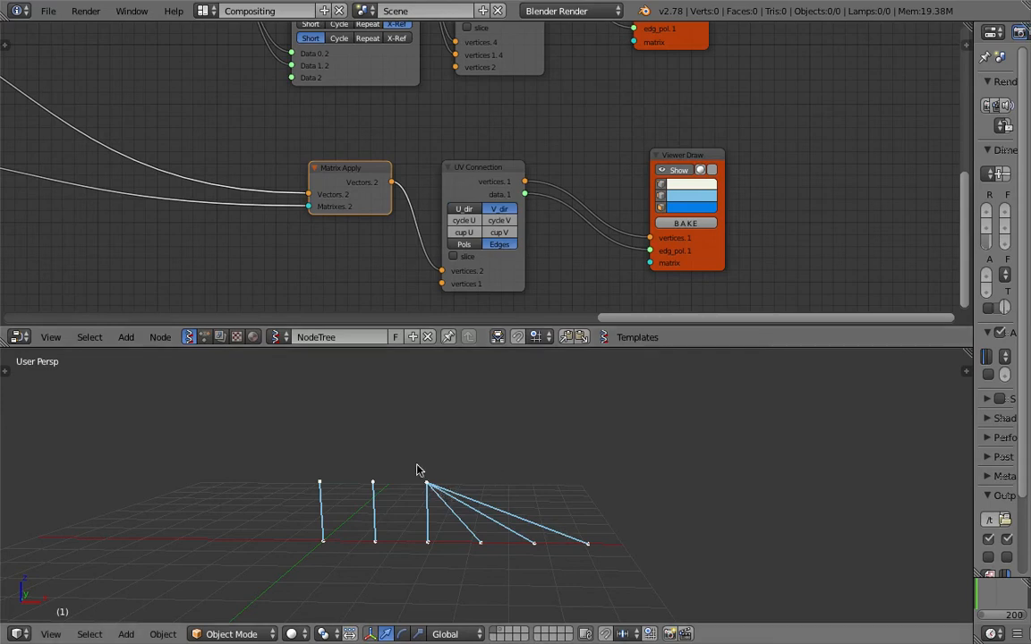
Step: Hide the lower Viewer Draw, show the upper Viewer Draw fed by List Match, and save the file
{"action": "scroll", "coordinate": [437, 212], "scroll_direction": "down", "scroll_amount": 2}
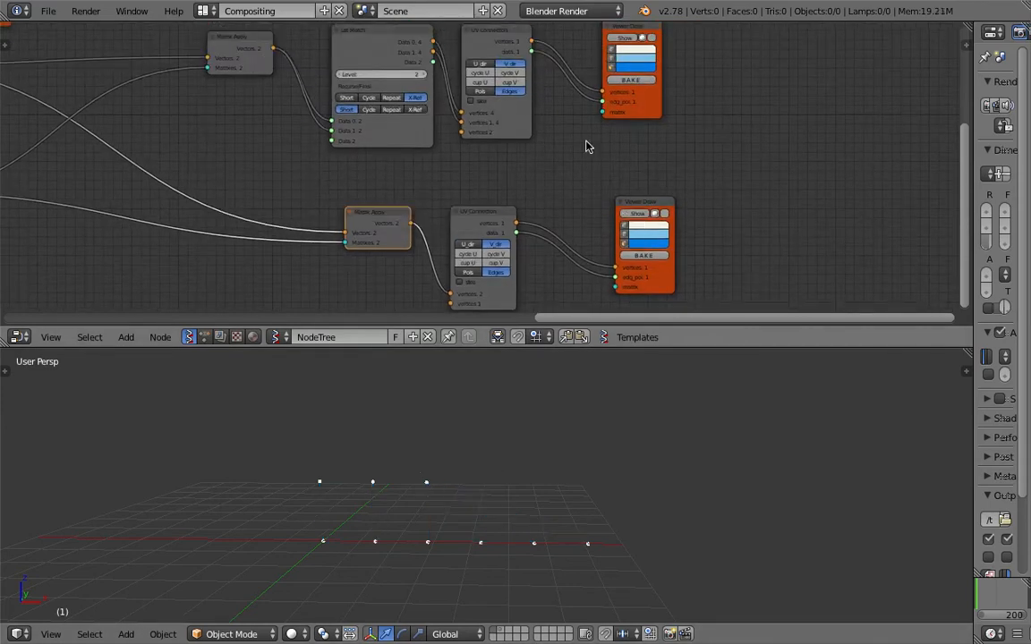
{"action": "left_click", "coordinate": [631, 216]}
{"action": "middle_click_drag", "start_coordinate": [580, 151], "coordinate": [614, 272]}
{"action": "scroll", "coordinate": [614, 271], "scroll_direction": "up", "scroll_amount": 3}
{"action": "left_click", "coordinate": [683, 163]}
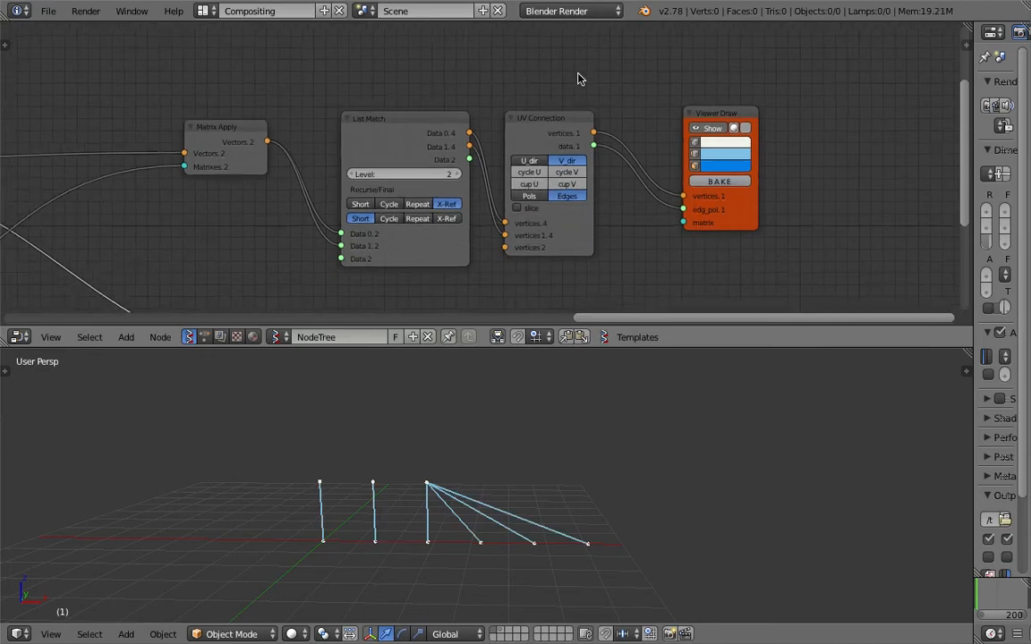
{"action": "key", "text": "ctrl+s"}
Step: Compare the X-Ref and Repeat final modes of List Match, ending on X-Ref, and inspect the edges
{"action": "left_click", "coordinate": [443, 223]}
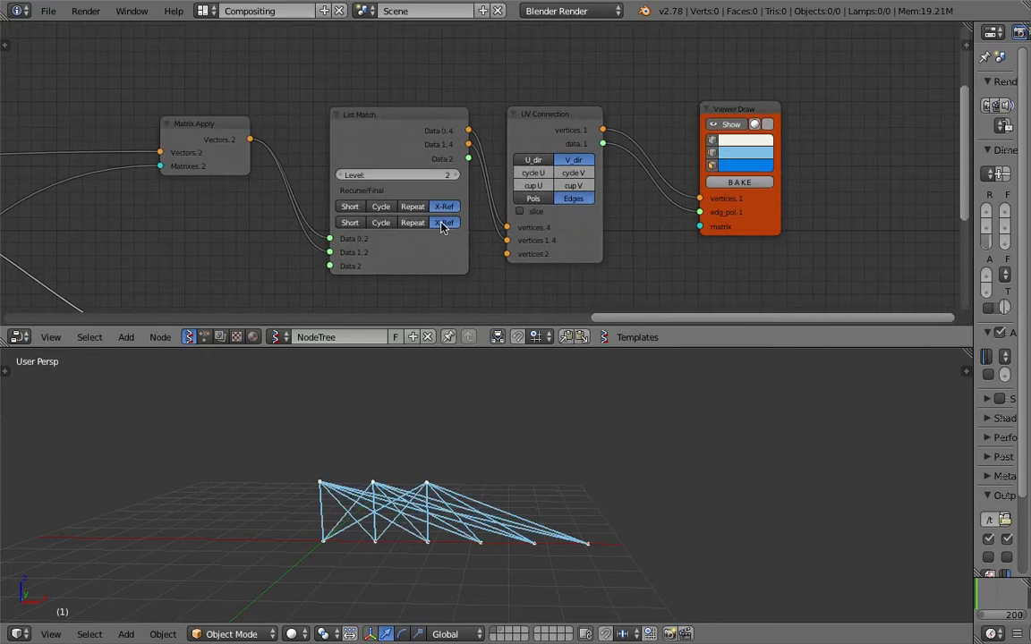
{"action": "left_click", "coordinate": [410, 224]}
{"action": "left_click", "coordinate": [444, 224]}
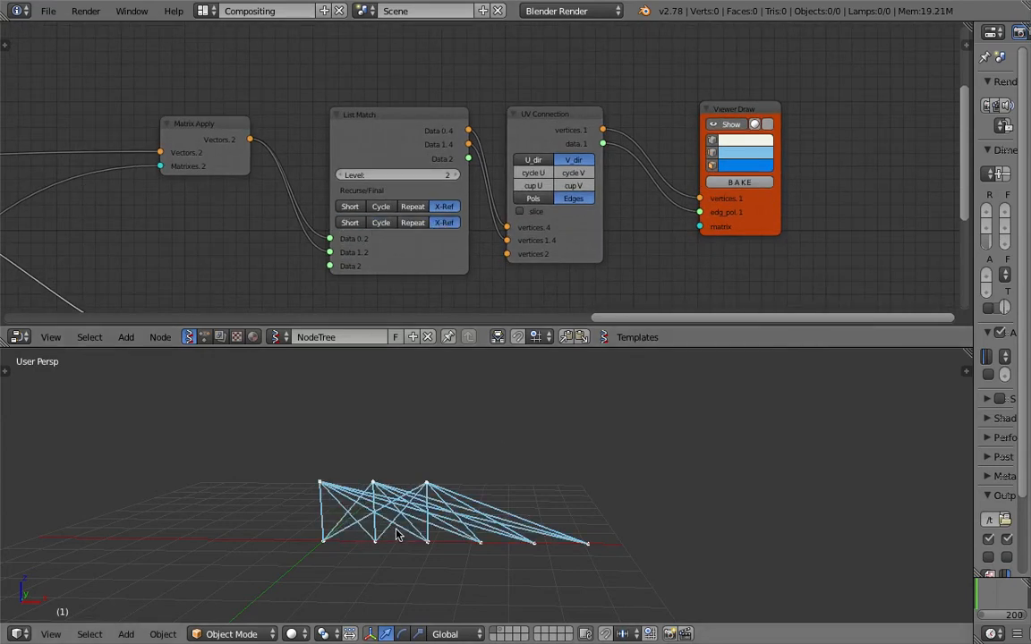
{"action": "scroll", "coordinate": [367, 518], "scroll_direction": "up", "scroll_amount": 1}
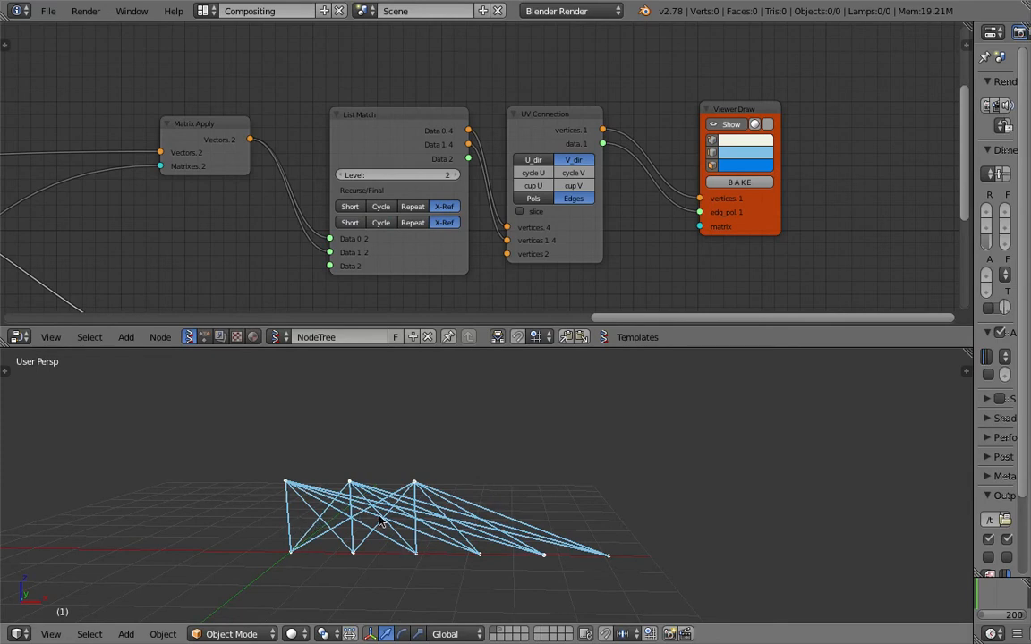
{"action": "scroll", "coordinate": [363, 546], "scroll_direction": "up", "scroll_amount": 1}
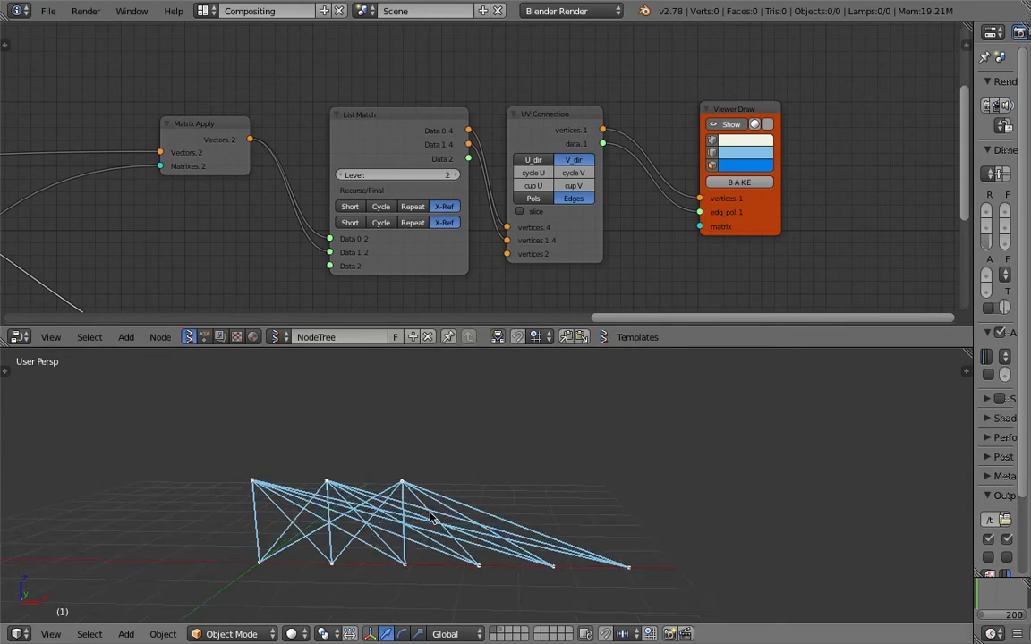
Step: Move the upper UV Connection aside and feed List Match's Data 0 and Data 1 in turn into the upper Viewer Draw's vertices
{"action": "mouse_move", "coordinate": [551, 118]}
{"action": "left_mouse_down"}
{"action": "mouse_move", "coordinate": [558, 130]}
{"action": "mouse_move", "coordinate": [564, 123]}
{"action": "mouse_move", "coordinate": [568, 150]}
{"action": "mouse_move", "coordinate": [549, 311]}
{"action": "left_mouse_up"}
{"action": "left_click_drag", "start_coordinate": [738, 108], "coordinate": [723, 83]}
{"action": "left_click_drag", "start_coordinate": [469, 131], "coordinate": [681, 176]}
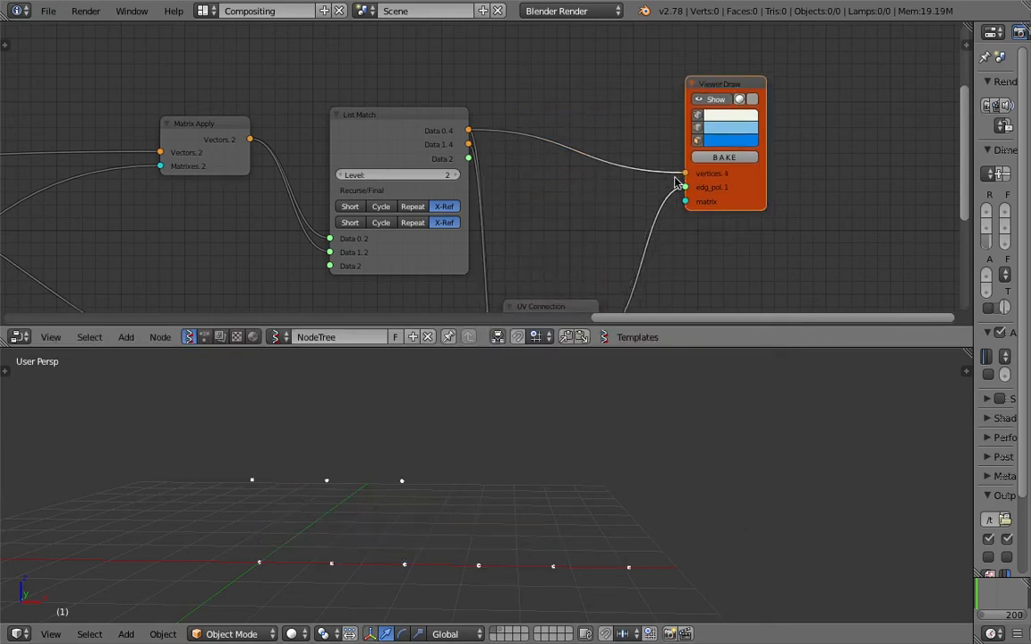
{"action": "left_click_drag", "start_coordinate": [469, 145], "coordinate": [686, 174]}
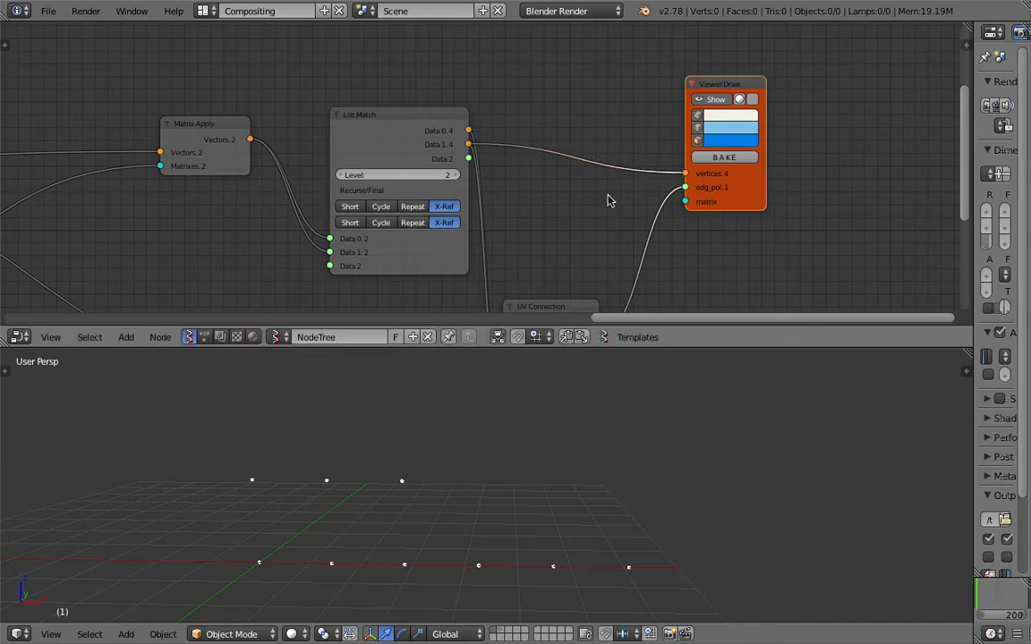
{"action": "middle_click_drag", "start_coordinate": [495, 534], "coordinate": [438, 493]}
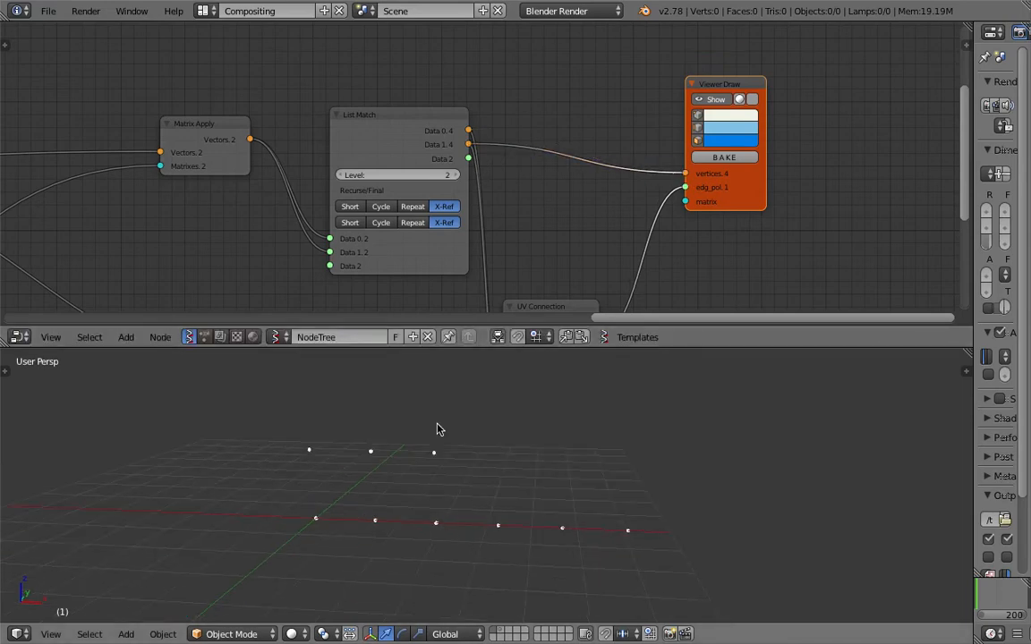
{"action": "mouse_move", "coordinate": [469, 131]}
{"action": "left_mouse_down"}
{"action": "mouse_move", "coordinate": [584, 145]}
{"action": "mouse_move", "coordinate": [686, 174]}
{"action": "left_mouse_up"}
{"action": "middle_click_drag", "start_coordinate": [560, 309], "coordinate": [559, 176]}
{"action": "left_click_drag", "start_coordinate": [554, 176], "coordinate": [551, 49]}
{"action": "middle_click_drag", "start_coordinate": [547, 80], "coordinate": [536, 191]}
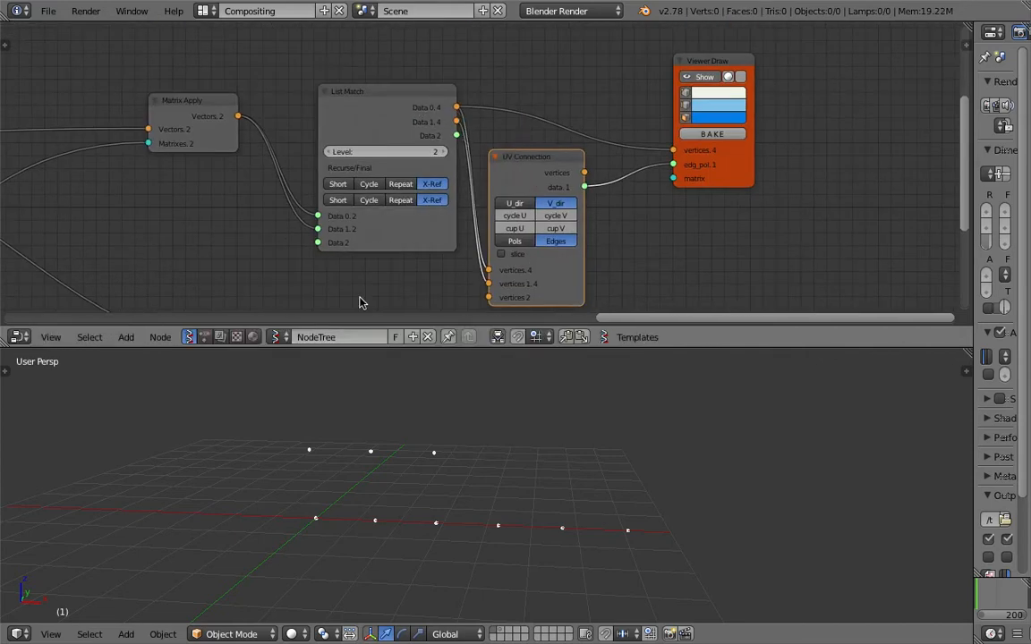
Step: Set List Match's final mode to Repeat and reconnect the upper UV Connection's vertices to the upper Viewer Draw
{"action": "left_click", "coordinate": [401, 199]}
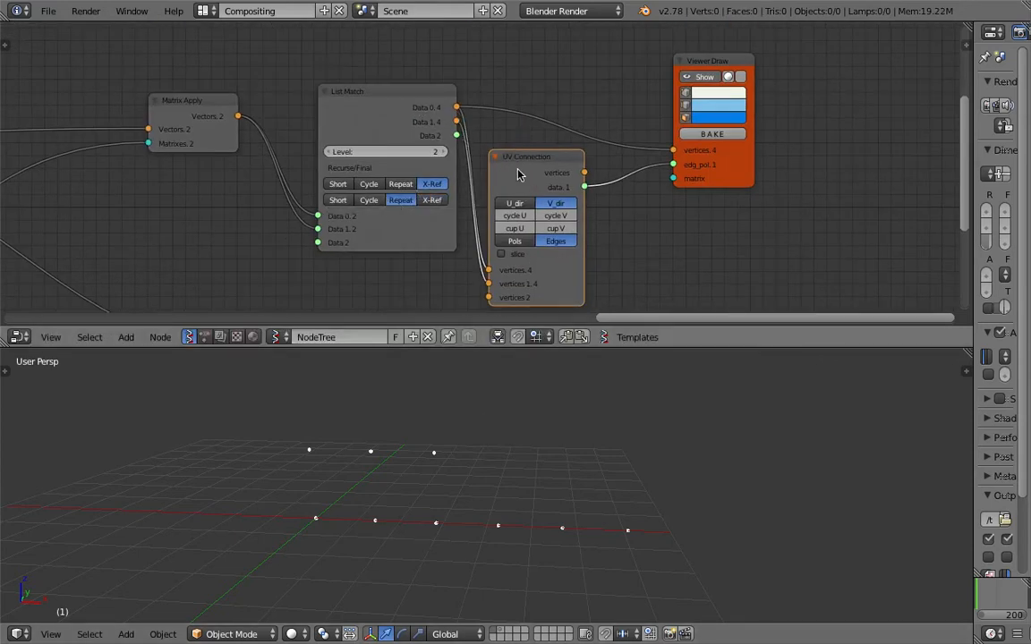
{"action": "left_click_drag", "start_coordinate": [584, 175], "coordinate": [672, 150]}
{"action": "left_click_drag", "start_coordinate": [559, 161], "coordinate": [597, 79]}
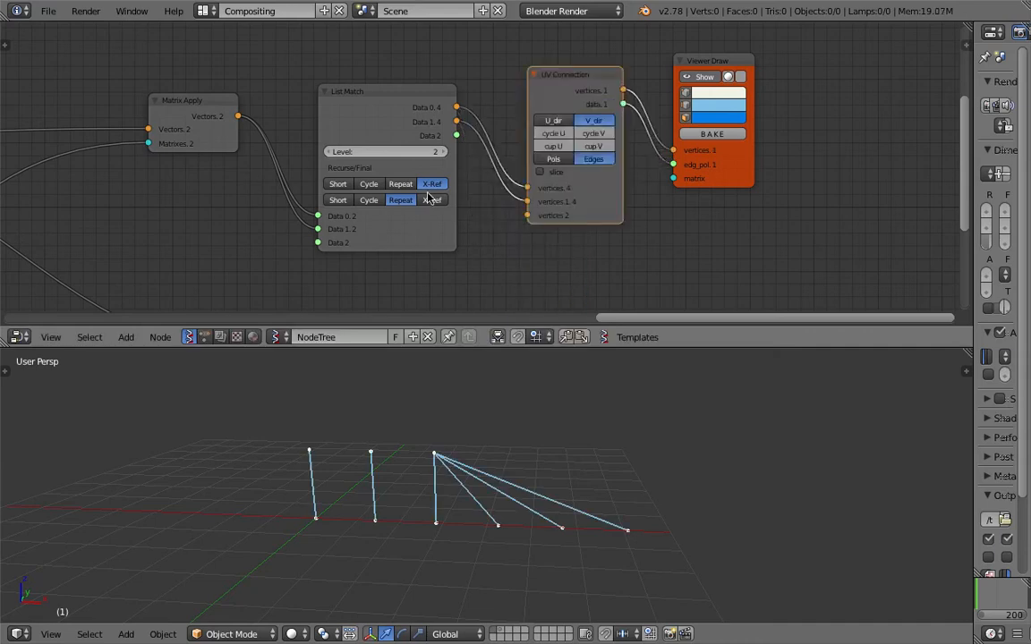
Step: Try the X-Ref, Cycle and Short final modes on List Match, ending on X-Ref
{"action": "left_click", "coordinate": [427, 200]}
{"action": "left_click", "coordinate": [369, 199]}
{"action": "left_click", "coordinate": [337, 200]}
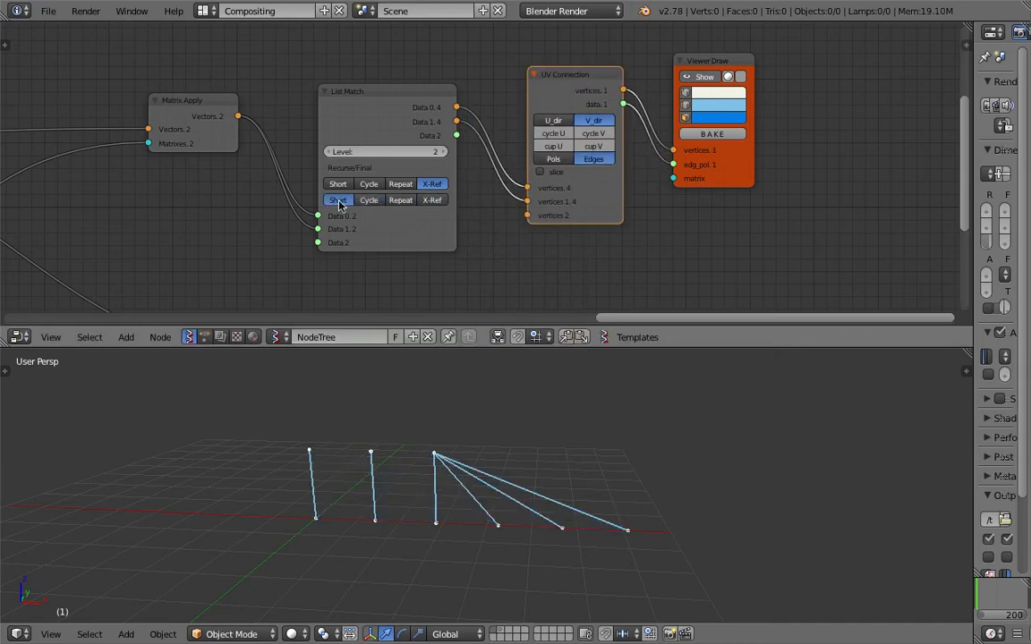
{"action": "left_click", "coordinate": [432, 198]}
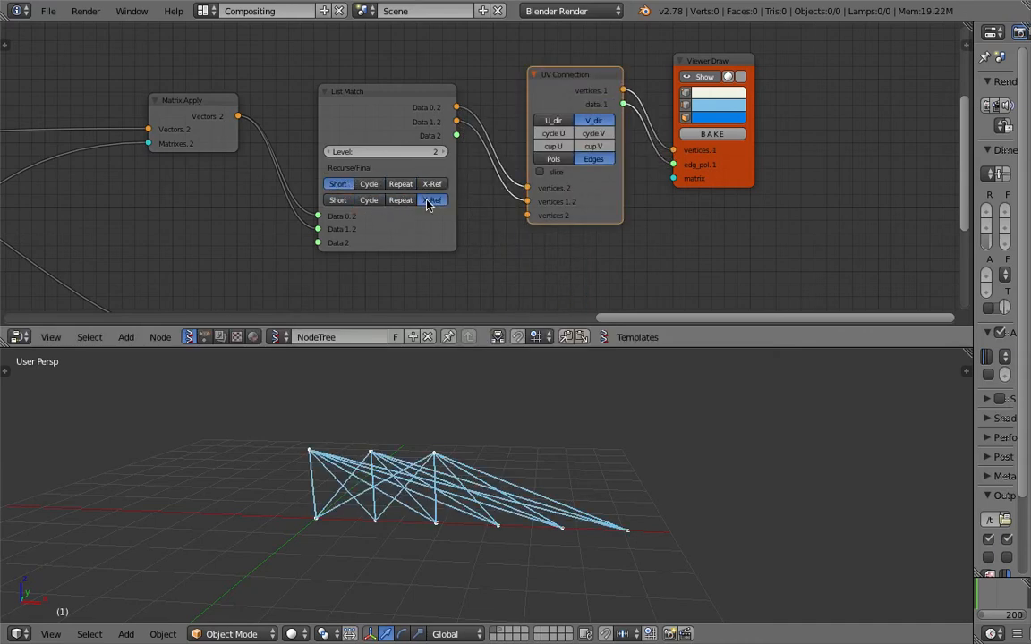
Step: Try a lower List Match Level, returning it to 2, and test Cycle as the recurse mode
{"action": "left_click", "coordinate": [329, 153]}
{"action": "left_click", "coordinate": [444, 153]}
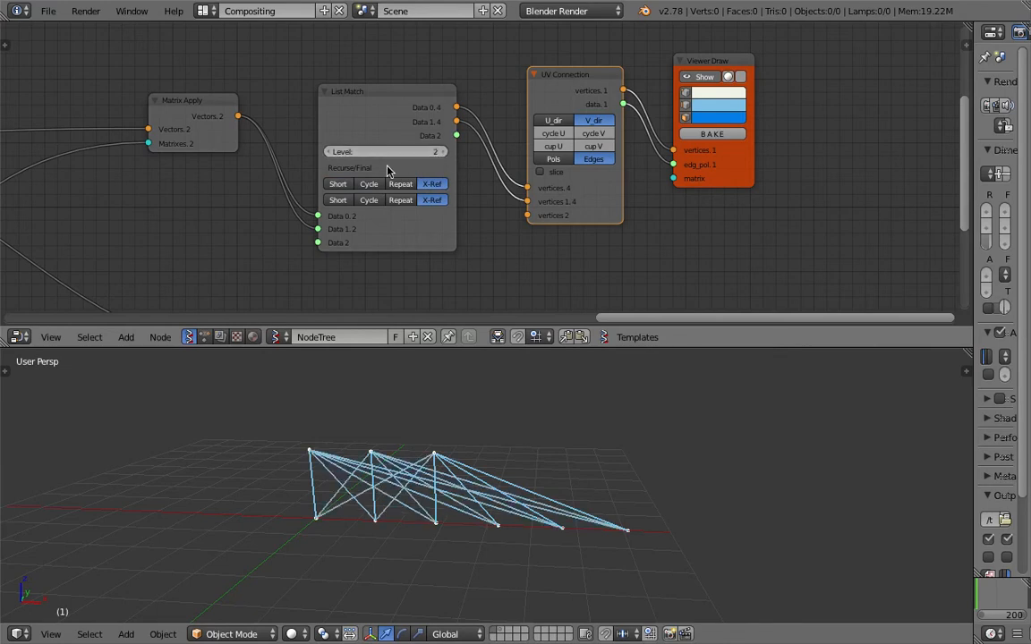
{"action": "left_click", "coordinate": [387, 192]}
{"action": "left_click", "coordinate": [331, 153]}
{"action": "left_click", "coordinate": [439, 152]}
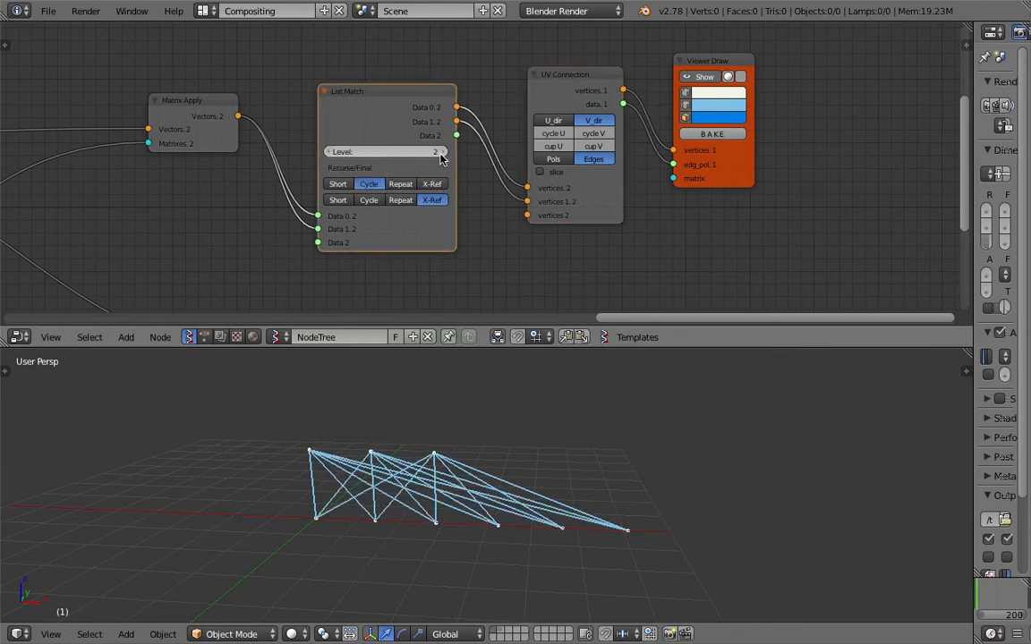
Step: Set List Match's recurse mode to X-Ref and its final mode to Short after trying Cycle and Repeat
{"action": "left_click", "coordinate": [374, 204]}
{"action": "left_click", "coordinate": [398, 202]}
{"action": "left_click", "coordinate": [427, 183]}
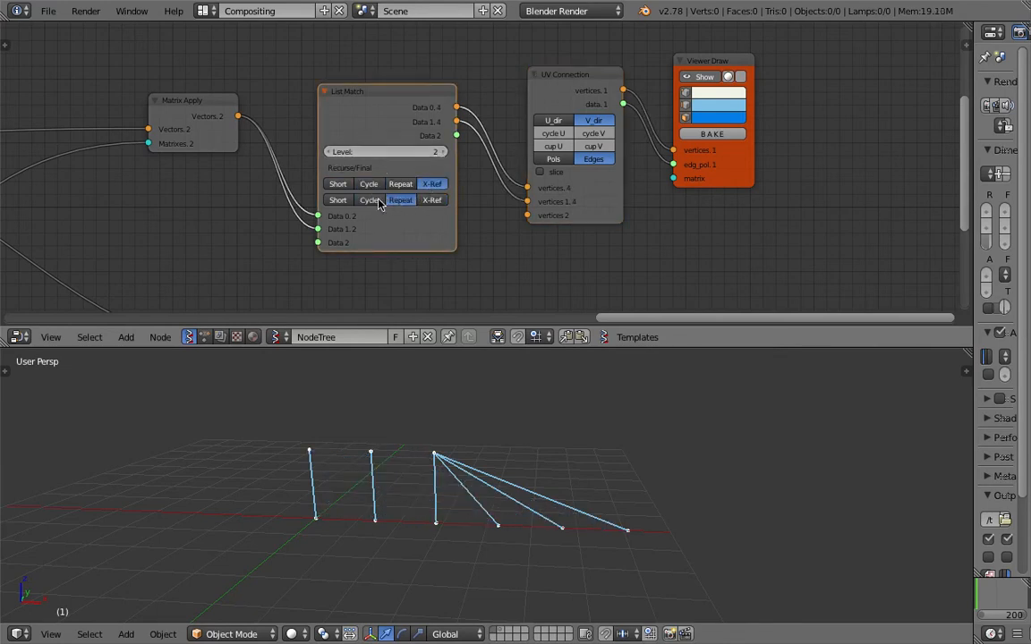
{"action": "middle_click_drag", "start_coordinate": [372, 180], "coordinate": [382, 171]}
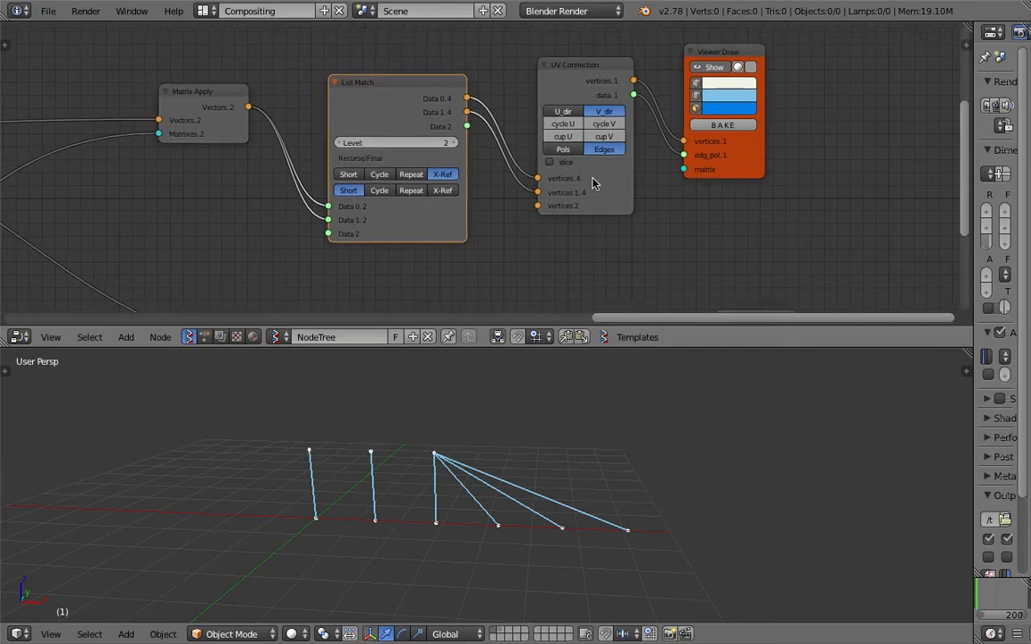
Step: Nudge the upper UV Connection and Viewer Draw nodes and save over random_matching_003.blend
{"action": "left_click_drag", "start_coordinate": [587, 178], "coordinate": [590, 164]}
{"action": "scroll", "coordinate": [501, 223], "scroll_direction": "down", "scroll_amount": 5}
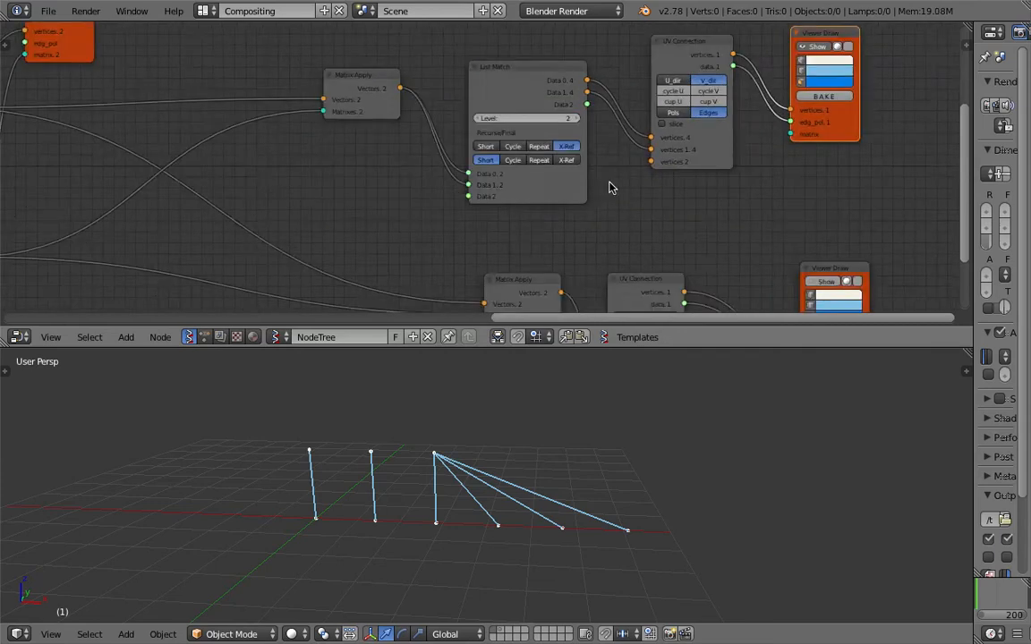
{"action": "key", "text": "ctrl+s"}
{"action": "left_click", "coordinate": [617, 186]}
Step: Go back to the start of the node tree and enlarge the node editor to examine the nodes generating the points
{"action": "middle_click_drag", "start_coordinate": [350, 167], "coordinate": [598, 162]}
{"action": "scroll", "coordinate": [506, 447], "scroll_direction": "down", "scroll_amount": 1}
{"action": "middle_click_drag", "start_coordinate": [510, 399], "coordinate": [510, 460], "text": "shift"}
{"action": "scroll", "coordinate": [305, 163], "scroll_direction": "down", "scroll_amount": 7}
{"action": "middle_click_drag", "start_coordinate": [366, 130], "coordinate": [535, 130]}
{"action": "scroll", "coordinate": [389, 142], "scroll_direction": "up", "scroll_amount": 1}
{"action": "middle_click_drag", "start_coordinate": [389, 143], "coordinate": [490, 151]}
{"action": "scroll", "coordinate": [483, 166], "scroll_direction": "up", "scroll_amount": 3}
{"action": "scroll", "coordinate": [483, 166], "scroll_direction": "up", "scroll_amount": 3}
{"action": "middle_click_drag", "start_coordinate": [495, 193], "coordinate": [479, 225]}
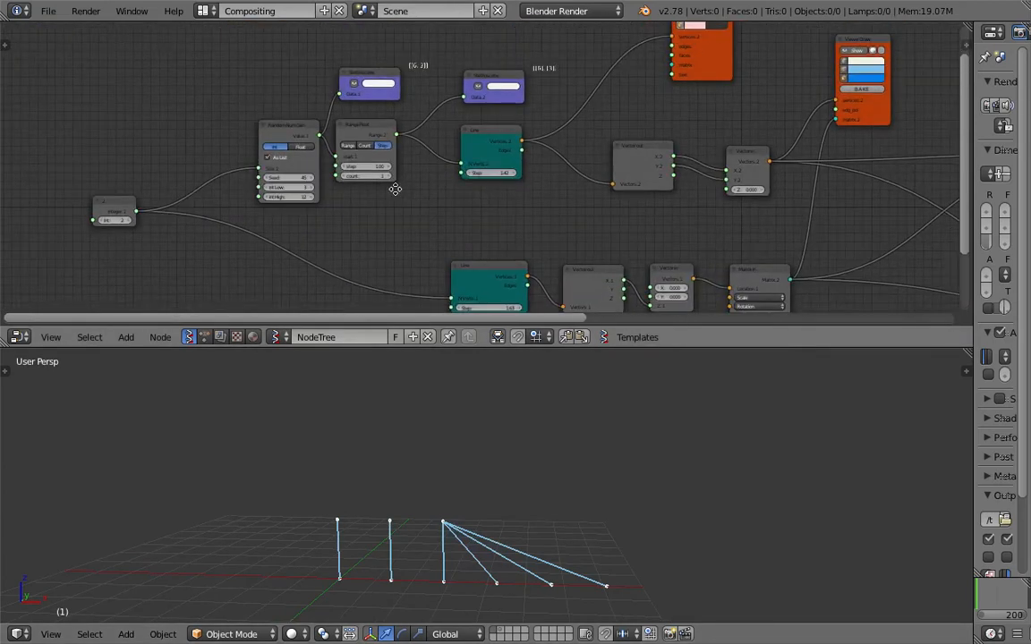
{"action": "middle_click_drag", "start_coordinate": [396, 189], "coordinate": [392, 199]}
{"action": "left_click_drag", "start_coordinate": [631, 348], "coordinate": [630, 517]}
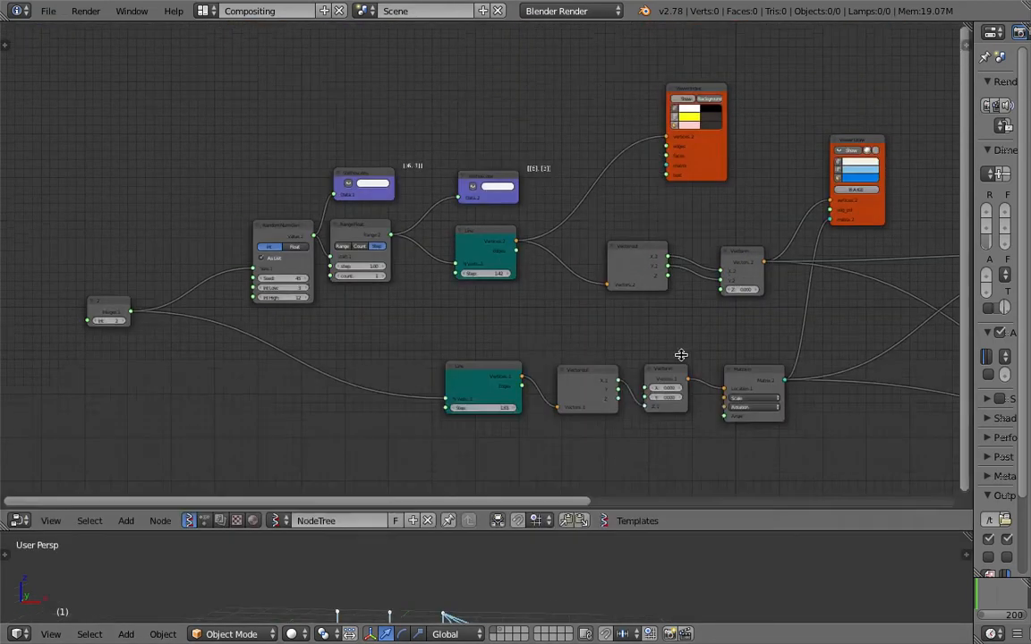
Step: Reposition the lower Line, upper Line and Range Float nodes to tidy the start of the tree
{"action": "scroll", "coordinate": [678, 355], "scroll_direction": "up", "scroll_amount": 1}
{"action": "scroll", "coordinate": [472, 372], "scroll_direction": "up", "scroll_amount": 1}
{"action": "left_click_drag", "start_coordinate": [470, 372], "coordinate": [415, 368]}
{"action": "left_click_drag", "start_coordinate": [467, 218], "coordinate": [456, 223]}
{"action": "scroll", "coordinate": [499, 215], "scroll_direction": "up", "scroll_amount": 1}
{"action": "scroll", "coordinate": [499, 216], "scroll_direction": "up", "scroll_amount": 1}
{"action": "left_click_drag", "start_coordinate": [372, 170], "coordinate": [388, 183]}
Step: Save over random_matching_003.blend and move the Random Num Gen node closer to the integer node
{"action": "middle_click_drag", "start_coordinate": [379, 192], "coordinate": [316, 225]}
{"action": "scroll", "coordinate": [514, 174], "scroll_direction": "up", "scroll_amount": 3}
{"action": "middle_click_drag", "start_coordinate": [232, 202], "coordinate": [515, 158]}
{"action": "key", "text": "ctrl+s"}
{"action": "left_click", "coordinate": [349, 198]}
{"action": "left_click_drag", "start_coordinate": [338, 186], "coordinate": [320, 185]}
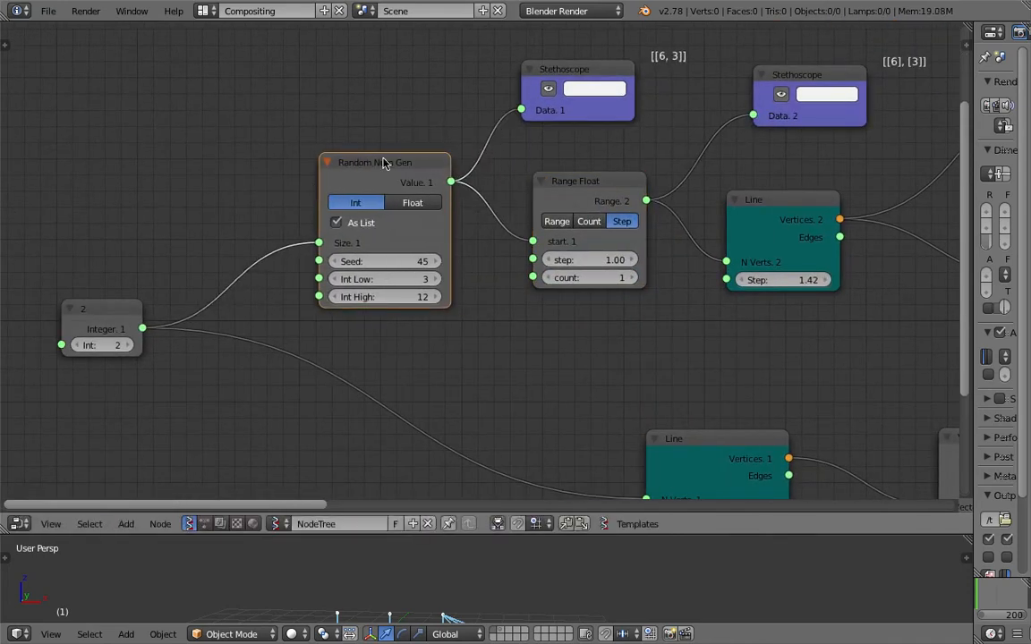
{"action": "middle_click_drag", "start_coordinate": [384, 183], "coordinate": [381, 163]}
{"action": "scroll", "coordinate": [372, 212], "scroll_direction": "up", "scroll_amount": 3}
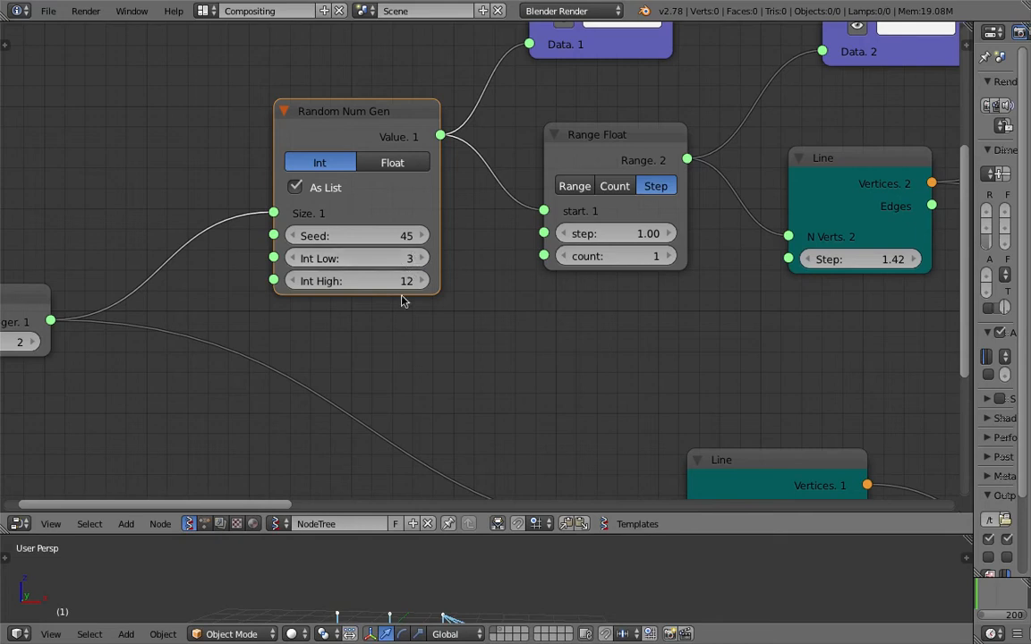
Step: Set the integer node that drives the number of rows to 10
{"action": "scroll", "coordinate": [268, 313], "scroll_direction": "down", "scroll_amount": 1}
{"action": "left_click", "coordinate": [104, 329]}
{"action": "left_click", "coordinate": [103, 329]}
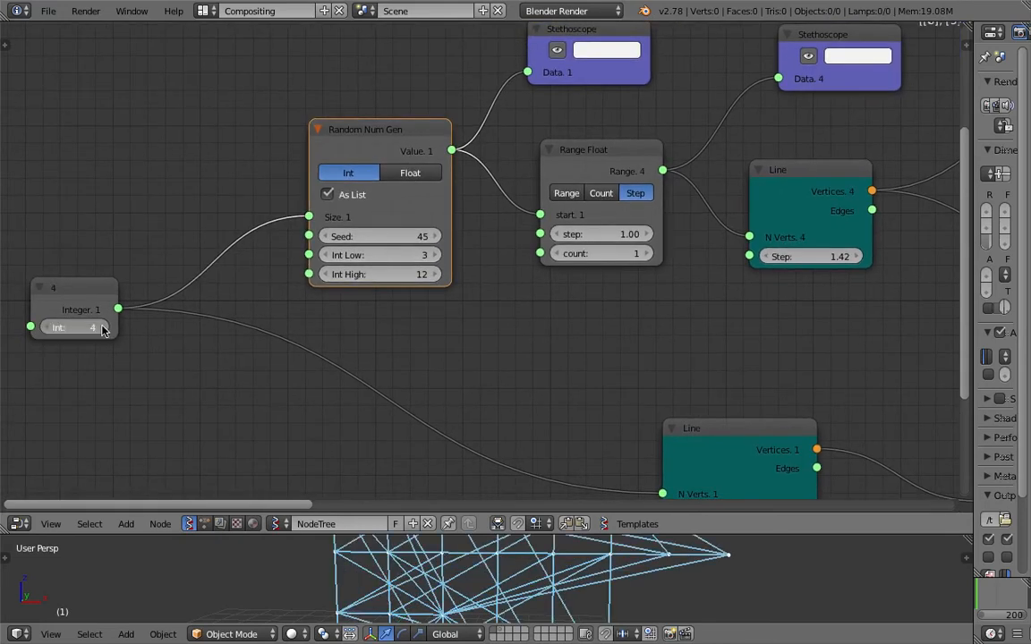
{"action": "left_click", "coordinate": [104, 328]}
{"action": "left_click", "coordinate": [104, 328]}
{"action": "left_click", "coordinate": [97, 327]}
{"action": "type", "text": "10"}
{"action": "key", "text": "Return"}
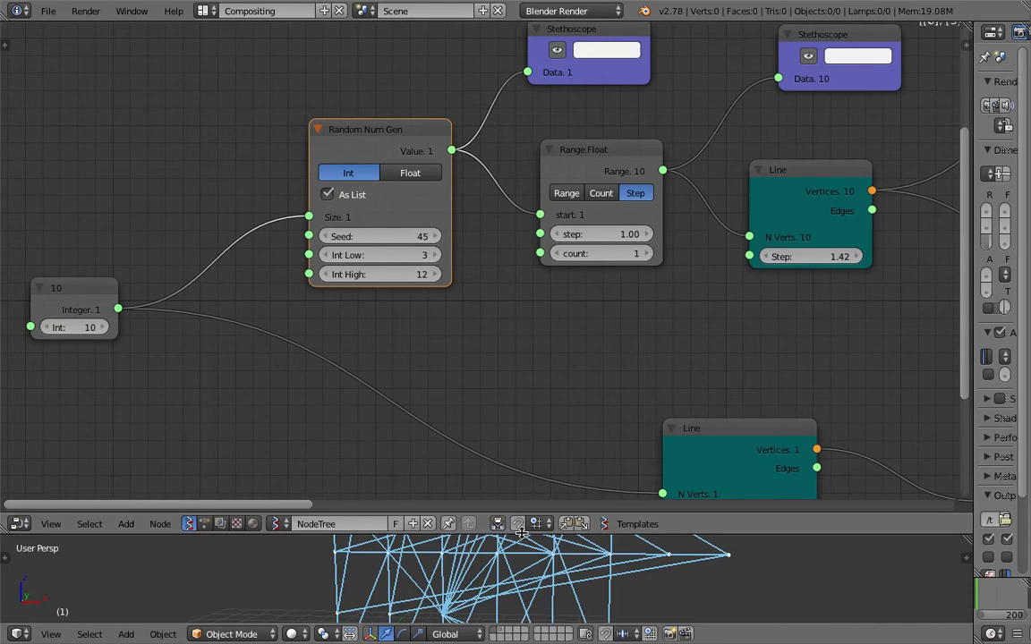
Step: Inspect the connected rows in the 3D view and save over random_matching_003.blend
{"action": "left_click_drag", "start_coordinate": [523, 535], "coordinate": [524, 222]}
{"action": "middle_click_drag", "start_coordinate": [578, 343], "coordinate": [565, 403], "text": "shift"}
{"action": "scroll", "coordinate": [565, 403], "scroll_direction": "up", "scroll_amount": 3}
{"action": "left_click", "coordinate": [556, 404]}
{"action": "key", "text": "ctrl+s"}
{"action": "left_click", "coordinate": [559, 406]}
{"action": "left_click_drag", "start_coordinate": [609, 221], "coordinate": [604, 554]}
{"action": "middle_click_drag", "start_coordinate": [548, 344], "coordinate": [465, 333]}
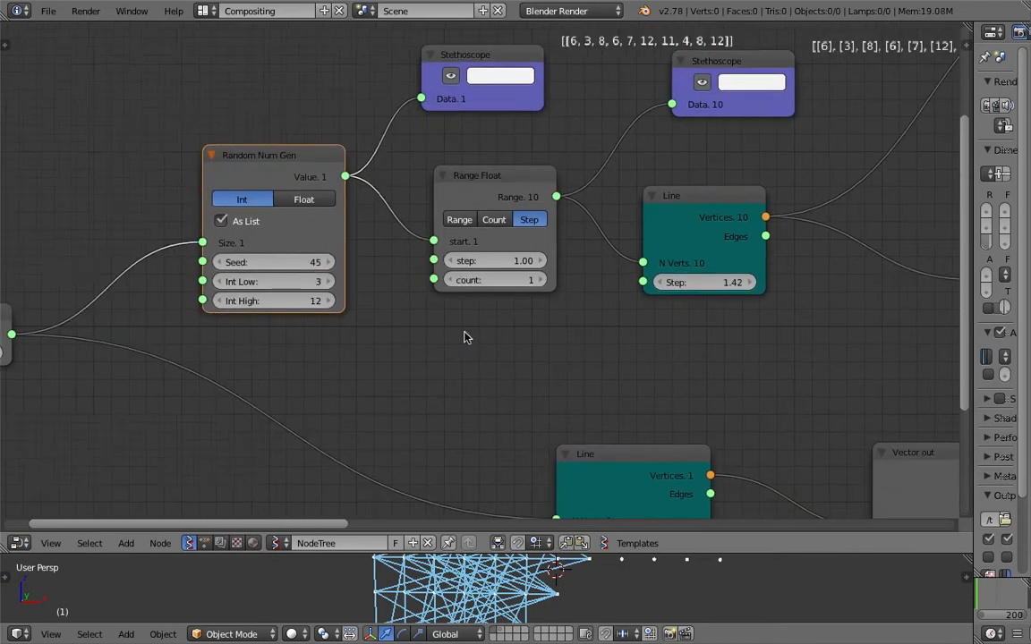
Step: Reposition the Range Float node and enclose it in its own frame
{"action": "left_click_drag", "start_coordinate": [506, 178], "coordinate": [468, 166]}
{"action": "scroll", "coordinate": [465, 174], "scroll_direction": "down", "scroll_amount": 2}
{"action": "middle_click_drag", "start_coordinate": [419, 186], "coordinate": [497, 190]}
{"action": "scroll", "coordinate": [512, 181], "scroll_direction": "up", "scroll_amount": 1}
{"action": "left_click_drag", "start_coordinate": [524, 172], "coordinate": [554, 189]}
{"action": "key", "text": "ctrl+j"}
{"action": "middle_click_drag", "start_coordinate": [554, 189], "coordinate": [389, 155]}
{"action": "scroll", "coordinate": [525, 293], "scroll_direction": "down", "scroll_amount": 1}
{"action": "middle_click_drag", "start_coordinate": [573, 351], "coordinate": [497, 332]}
{"action": "middle_click_drag", "start_coordinate": [517, 142], "coordinate": [691, 212]}
{"action": "scroll", "coordinate": [474, 254], "scroll_direction": "up", "scroll_amount": 3}
{"action": "scroll", "coordinate": [423, 207], "scroll_direction": "up", "scroll_amount": 1}
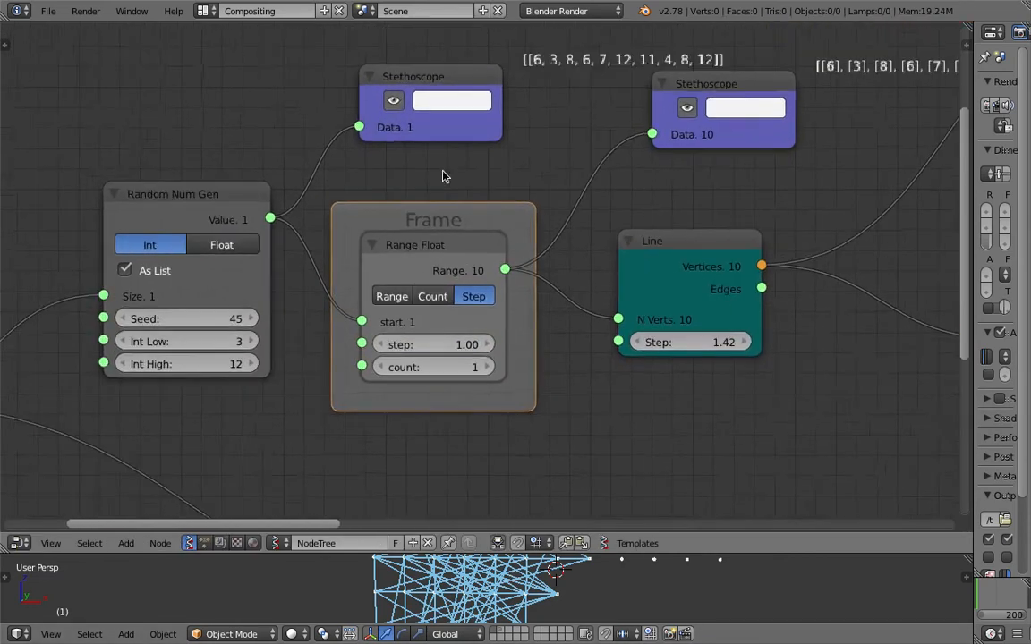
Step: Read the random number list from the first Stethoscope and move the second Stethoscope slightly down towards the upper Line node
{"action": "middle_click_drag", "start_coordinate": [446, 177], "coordinate": [389, 247]}
{"action": "scroll", "coordinate": [394, 242], "scroll_direction": "up", "scroll_amount": 1}
{"action": "scroll", "coordinate": [420, 176], "scroll_direction": "up", "scroll_amount": 2}
{"action": "middle_click_drag", "start_coordinate": [476, 125], "coordinate": [396, 170]}
{"action": "scroll", "coordinate": [396, 170], "scroll_direction": "up", "scroll_amount": 3}
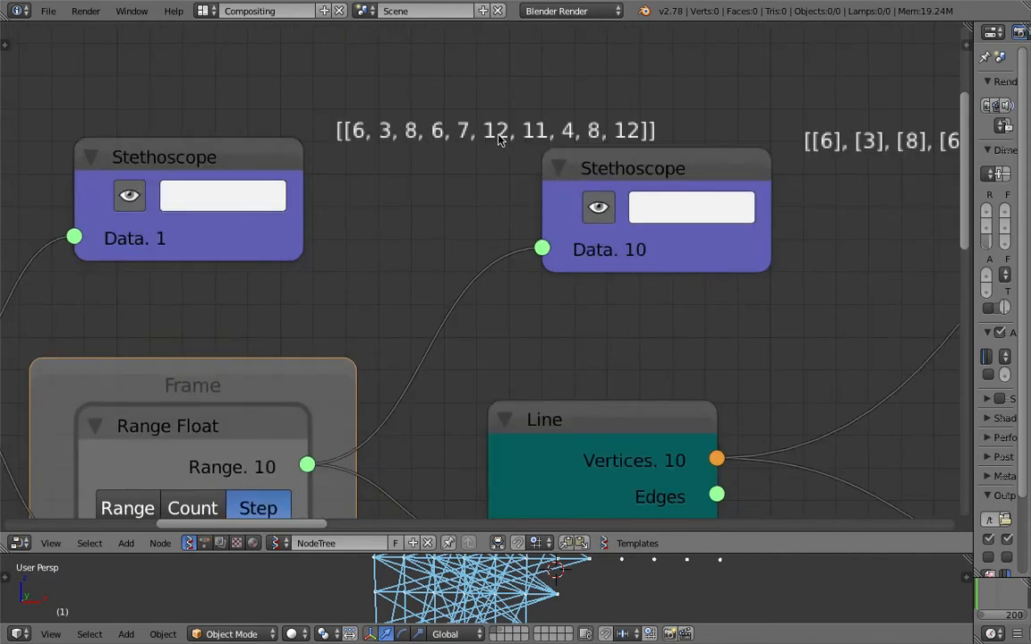
{"action": "scroll", "coordinate": [642, 125], "scroll_direction": "down", "scroll_amount": 4}
{"action": "middle_click_drag", "start_coordinate": [630, 75], "coordinate": [433, 56]}
{"action": "left_click_drag", "start_coordinate": [491, 151], "coordinate": [494, 180]}
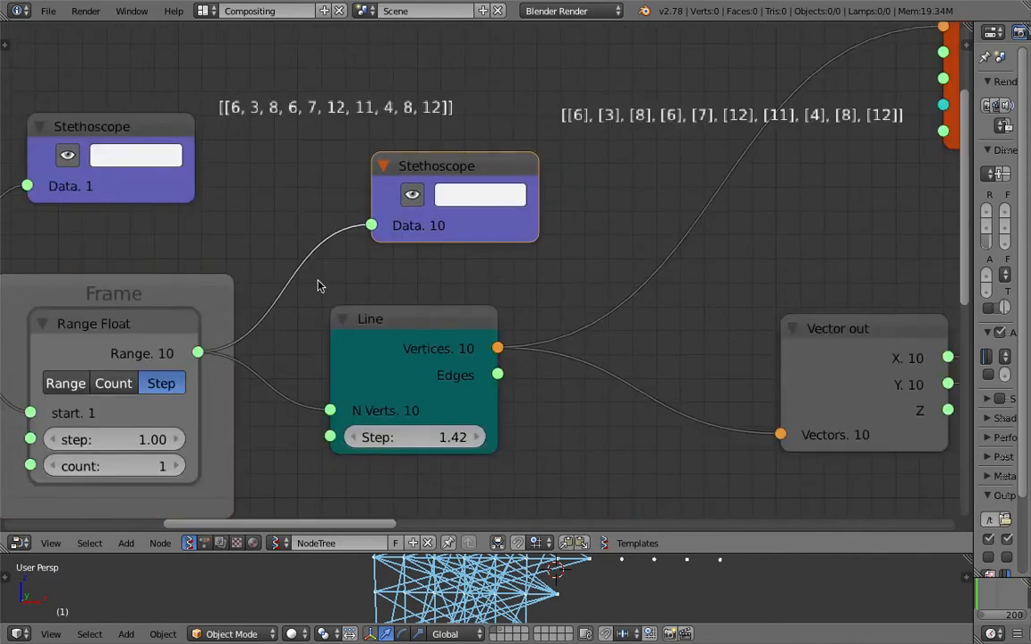
Step: Examine how the second Stethoscope prints the Range Float output as nested lists, compared with the Random Num Gen list
{"action": "middle_click_drag", "start_coordinate": [197, 289], "coordinate": [292, 242]}
{"action": "left_click_drag", "start_coordinate": [252, 239], "coordinate": [239, 242]}
{"action": "middle_click_drag", "start_coordinate": [522, 159], "coordinate": [394, 194]}
{"action": "middle_click_drag", "start_coordinate": [439, 138], "coordinate": [353, 137]}
{"action": "scroll", "coordinate": [513, 113], "scroll_direction": "up", "scroll_amount": 5}
{"action": "middle_click_drag", "start_coordinate": [500, 134], "coordinate": [350, 132]}
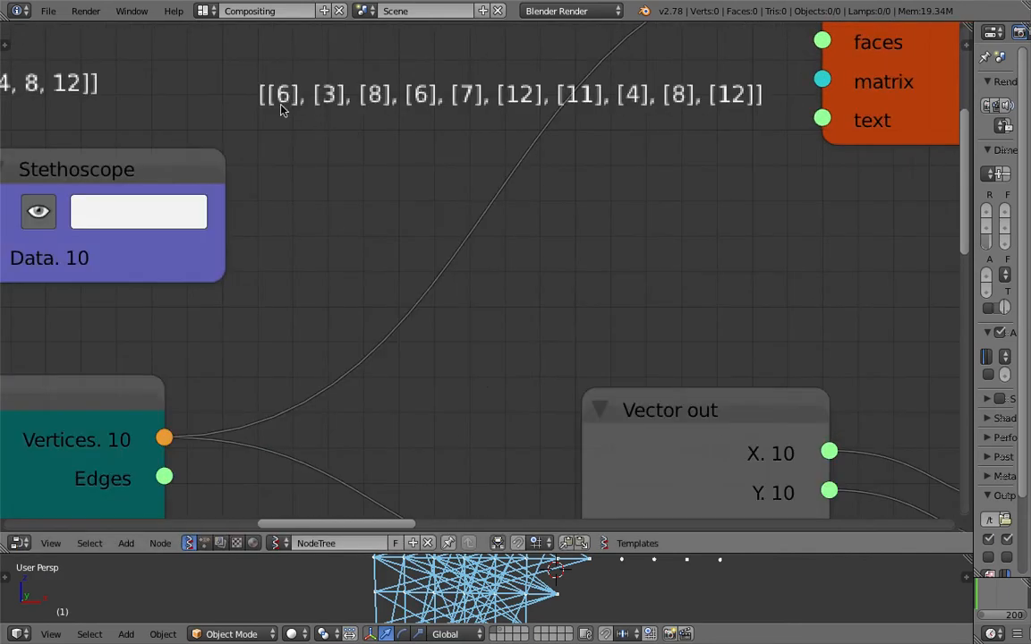
{"action": "scroll", "coordinate": [472, 223], "scroll_direction": "down", "scroll_amount": 5}
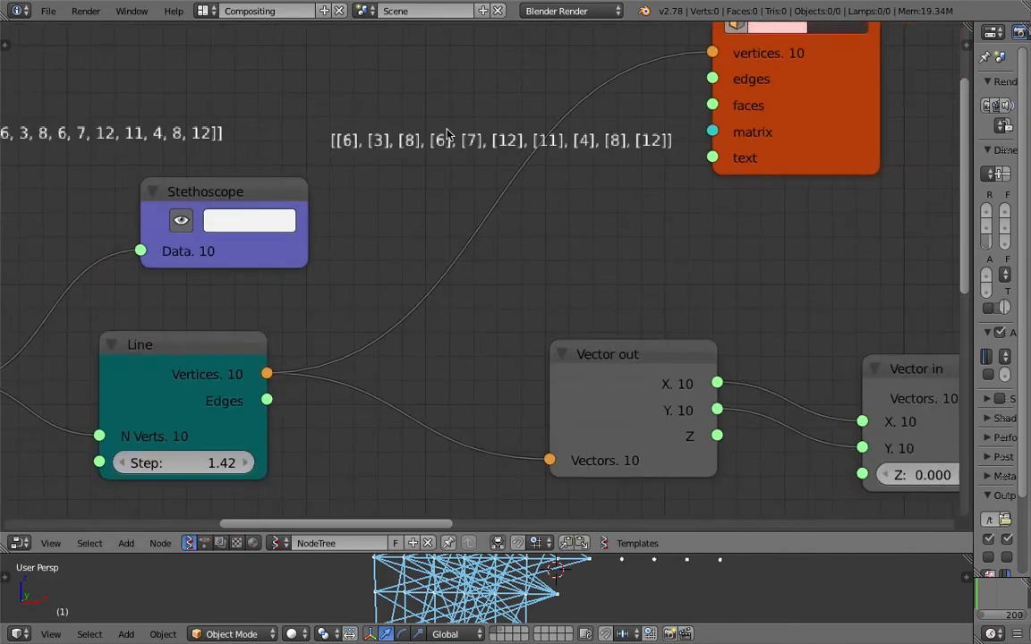
Step: Nudge the upper Line node and set its Step to 2.53 while watching the point spacing in the 3D view
{"action": "scroll", "coordinate": [466, 197], "scroll_direction": "down", "scroll_amount": 1}
{"action": "middle_click_drag", "start_coordinate": [437, 273], "coordinate": [442, 158]}
{"action": "left_click_drag", "start_coordinate": [234, 227], "coordinate": [259, 237]}
{"action": "middle_click_drag", "start_coordinate": [324, 219], "coordinate": [534, 169]}
{"action": "scroll", "coordinate": [500, 367], "scroll_direction": "down", "scroll_amount": 2}
{"action": "middle_click_drag", "start_coordinate": [486, 332], "coordinate": [494, 296]}
{"action": "mouse_move", "coordinate": [470, 248]}
{"action": "left_mouse_down"}
{"action": "mouse_move", "coordinate": [503, 248]}
{"action": "mouse_move", "coordinate": [441, 248]}
{"action": "mouse_move", "coordinate": [481, 248]}
{"action": "left_mouse_up"}
{"action": "left_click_drag", "start_coordinate": [587, 553], "coordinate": [555, 332]}
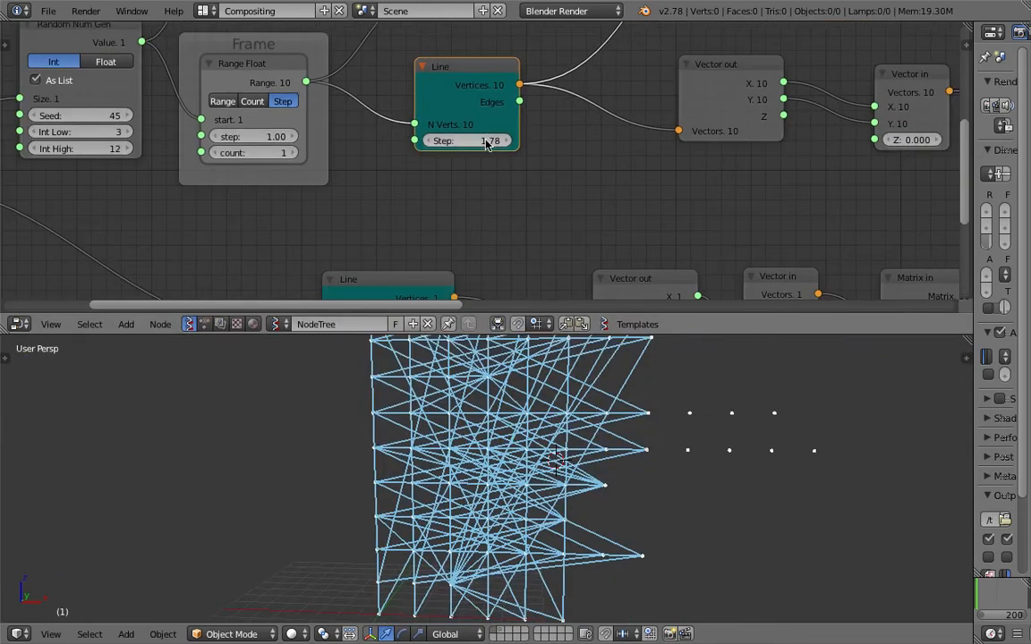
{"action": "left_click_drag", "start_coordinate": [490, 140], "coordinate": [528, 140]}
Step: Reposition the lower Line node and move the lower Vector out node closer to it
{"action": "middle_click_drag", "start_coordinate": [672, 158], "coordinate": [463, 186]}
{"action": "scroll", "coordinate": [463, 186], "scroll_direction": "down", "scroll_amount": 3}
{"action": "middle_click_drag", "start_coordinate": [251, 132], "coordinate": [234, 61]}
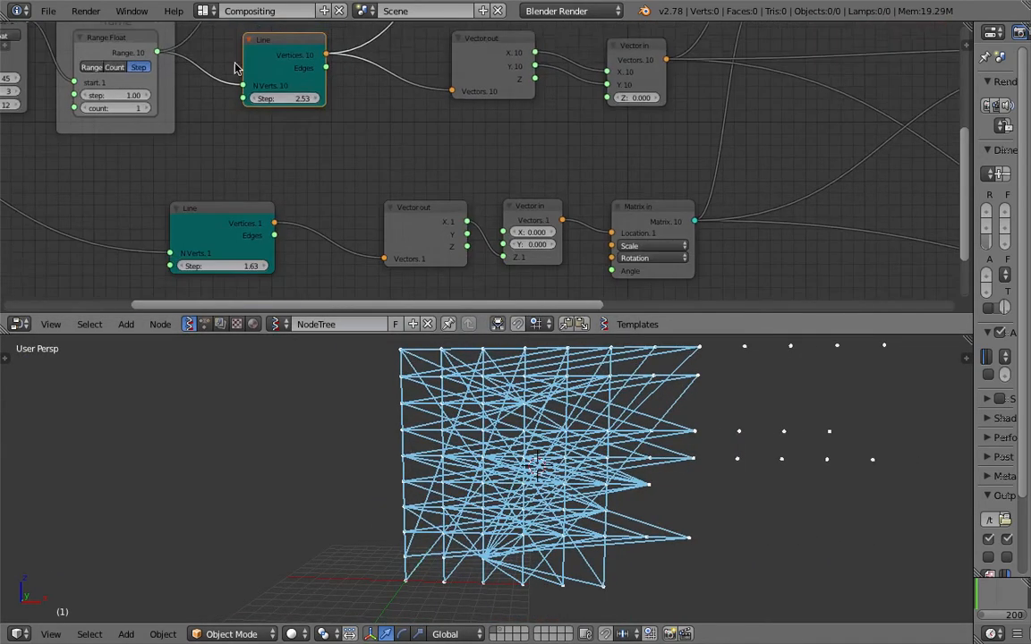
{"action": "middle_click_drag", "start_coordinate": [224, 198], "coordinate": [224, 164]}
{"action": "left_click_drag", "start_coordinate": [219, 170], "coordinate": [231, 175]}
{"action": "middle_click_drag", "start_coordinate": [250, 205], "coordinate": [503, 179]}
{"action": "left_click_drag", "start_coordinate": [489, 157], "coordinate": [497, 150]}
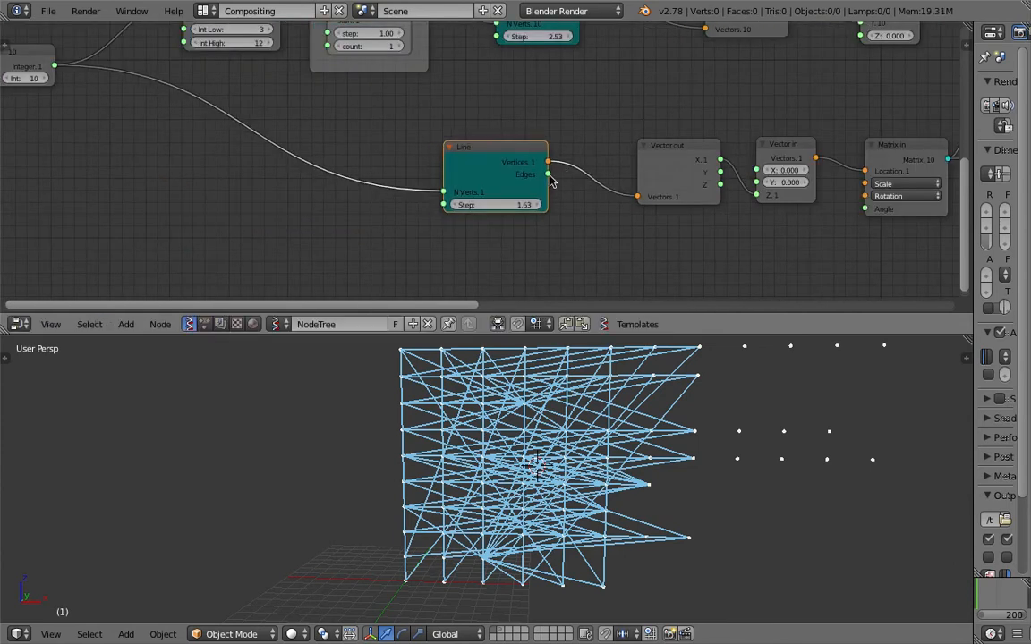
{"action": "middle_click_drag", "start_coordinate": [521, 153], "coordinate": [452, 155]}
{"action": "left_click_drag", "start_coordinate": [452, 155], "coordinate": [434, 154]}
{"action": "left_click_drag", "start_coordinate": [616, 150], "coordinate": [573, 147]}
{"action": "middle_click_drag", "start_coordinate": [572, 150], "coordinate": [448, 179]}
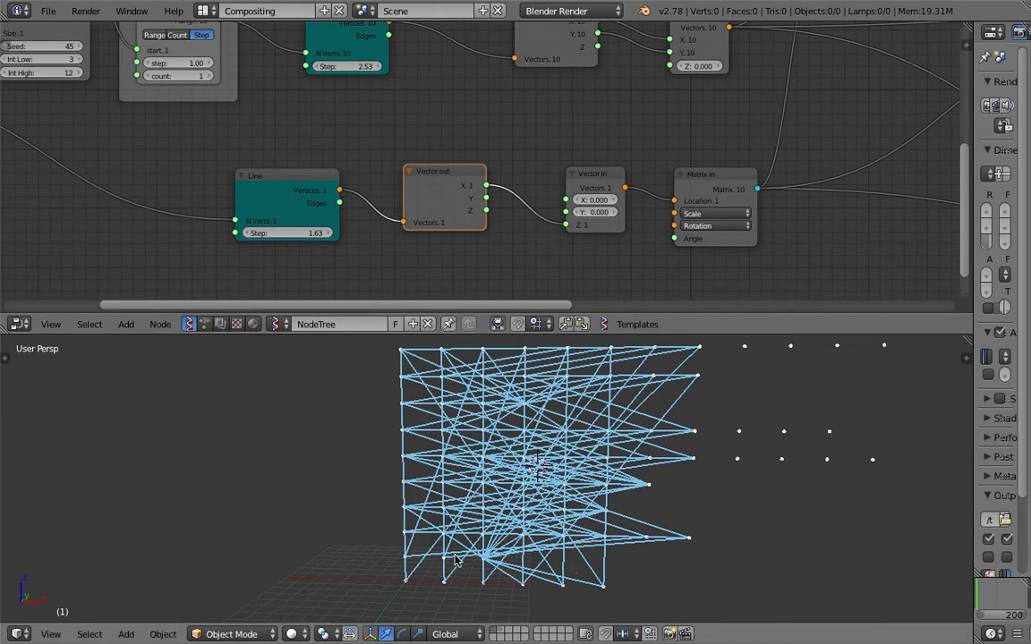
Step: Set the lower Line node's Step to 1.36 and check the vertical row spacing in the 3D view
{"action": "middle_click_drag", "start_coordinate": [455, 560], "coordinate": [469, 566]}
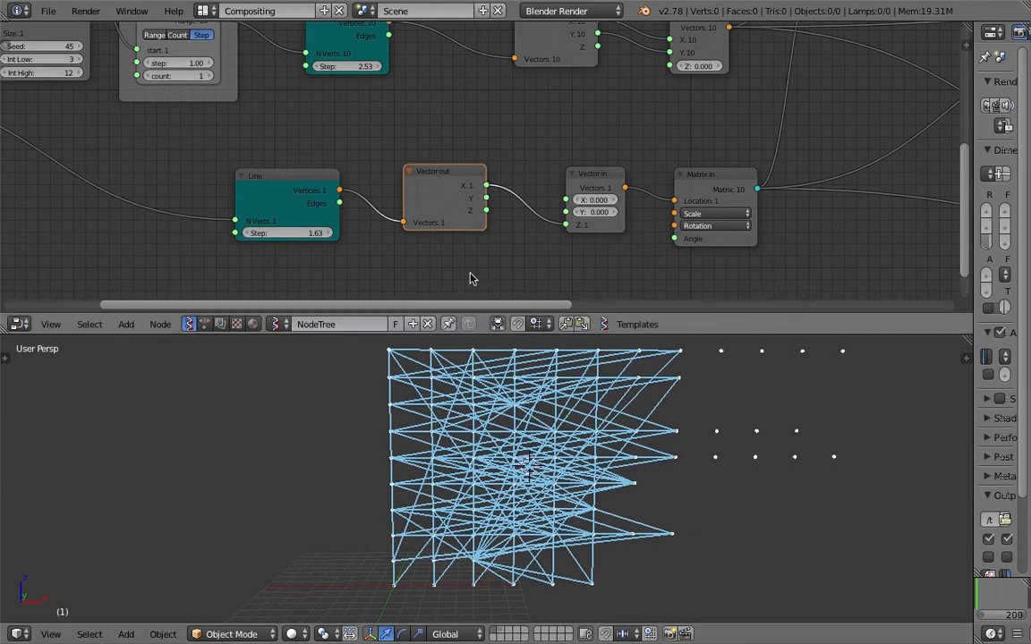
{"action": "middle_click_drag", "start_coordinate": [374, 251], "coordinate": [327, 247]}
{"action": "left_click_drag", "start_coordinate": [240, 229], "coordinate": [218, 229]}
{"action": "scroll", "coordinate": [437, 138], "scroll_direction": "right", "scroll_amount": 6}
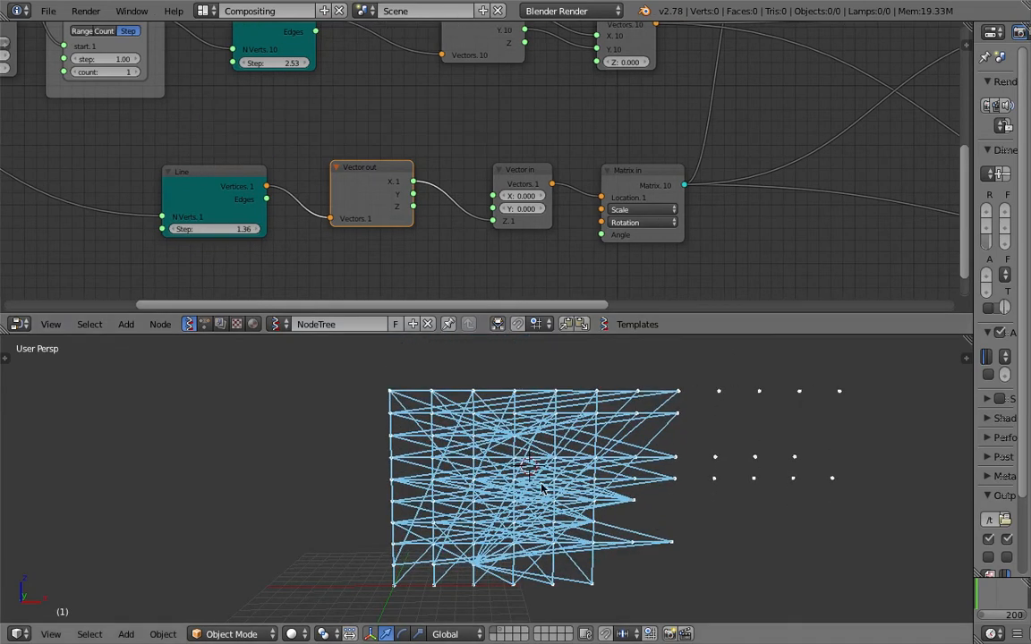
{"action": "middle_click_drag", "start_coordinate": [516, 102], "coordinate": [492, 26]}
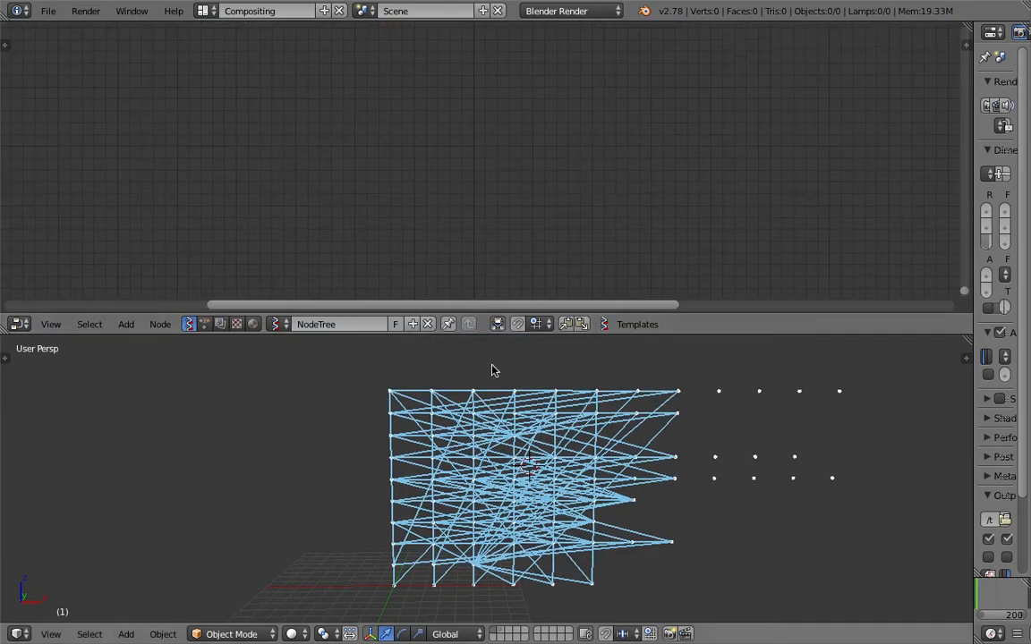
{"action": "middle_click_drag", "start_coordinate": [492, 370], "coordinate": [472, 379]}
Step: Move the Viewer Draw fed by the upper Vector in node upwards and lower the upper Matrix Apply node
{"action": "middle_click_drag", "start_coordinate": [566, 161], "coordinate": [427, 322]}
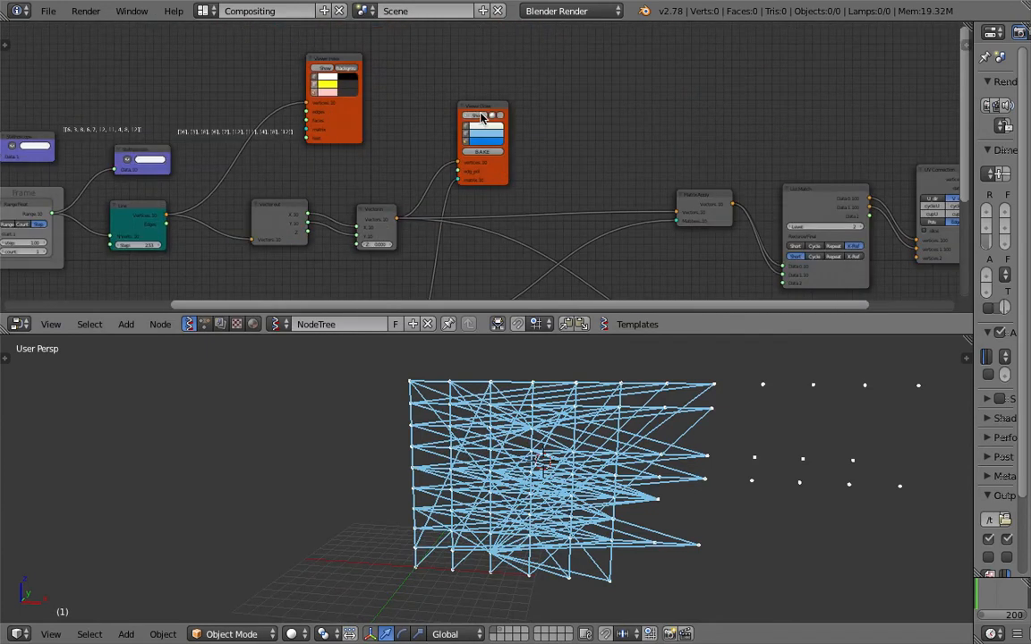
{"action": "left_click_drag", "start_coordinate": [481, 110], "coordinate": [477, 99]}
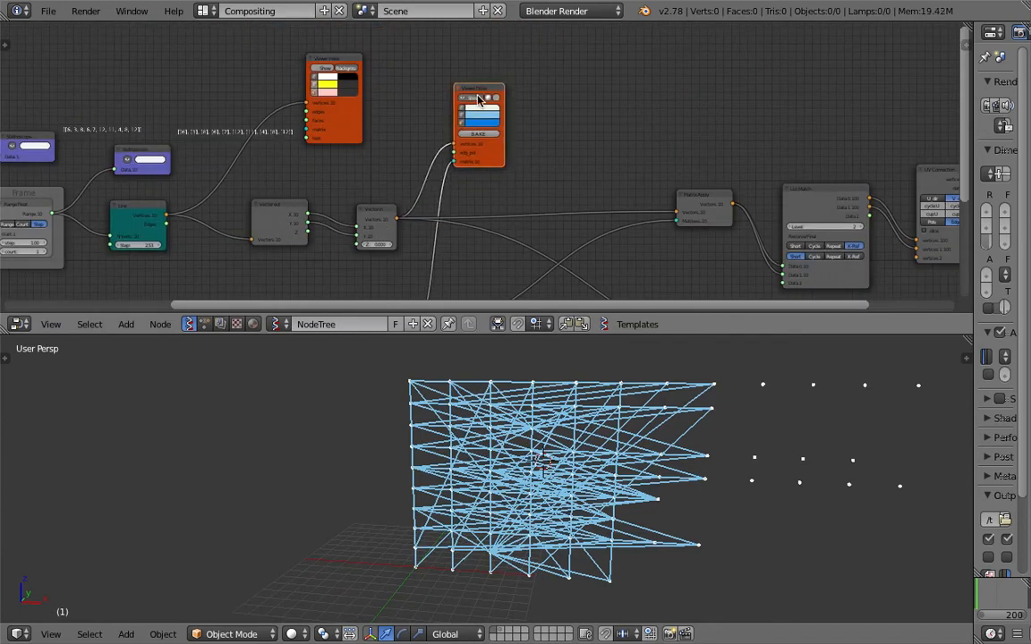
{"action": "middle_click_drag", "start_coordinate": [448, 222], "coordinate": [432, 170]}
{"action": "middle_click_drag", "start_coordinate": [723, 199], "coordinate": [357, 192]}
{"action": "scroll", "coordinate": [357, 191], "scroll_direction": "up", "scroll_amount": 4}
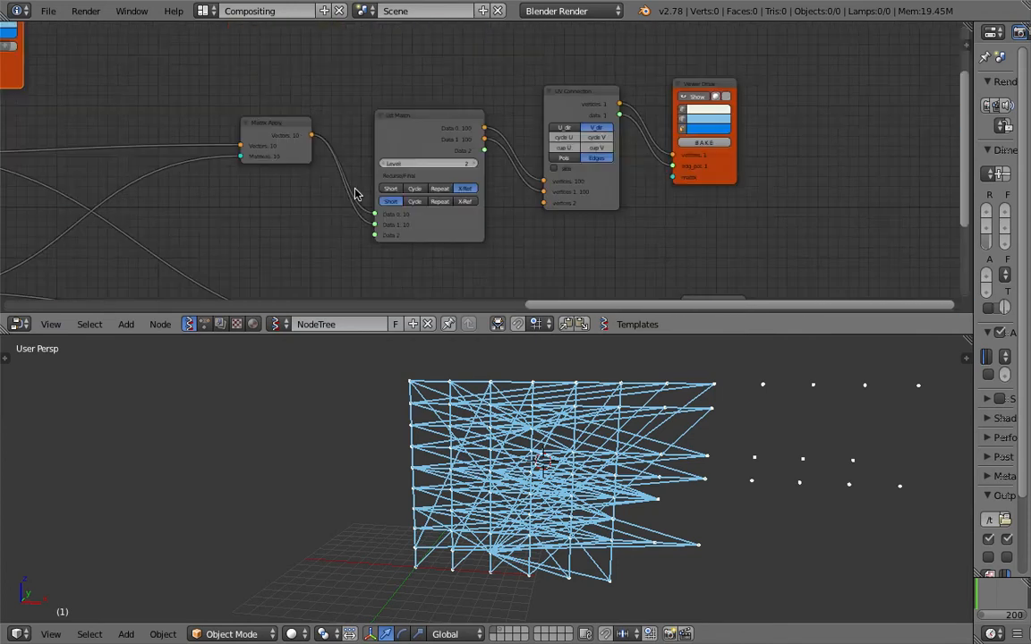
{"action": "left_click_drag", "start_coordinate": [281, 131], "coordinate": [248, 229]}
{"action": "scroll", "coordinate": [250, 230], "scroll_direction": "down", "scroll_amount": 2}
{"action": "middle_click_drag", "start_coordinate": [303, 214], "coordinate": [423, 93]}
{"action": "scroll", "coordinate": [405, 109], "scroll_direction": "down", "scroll_amount": 2}
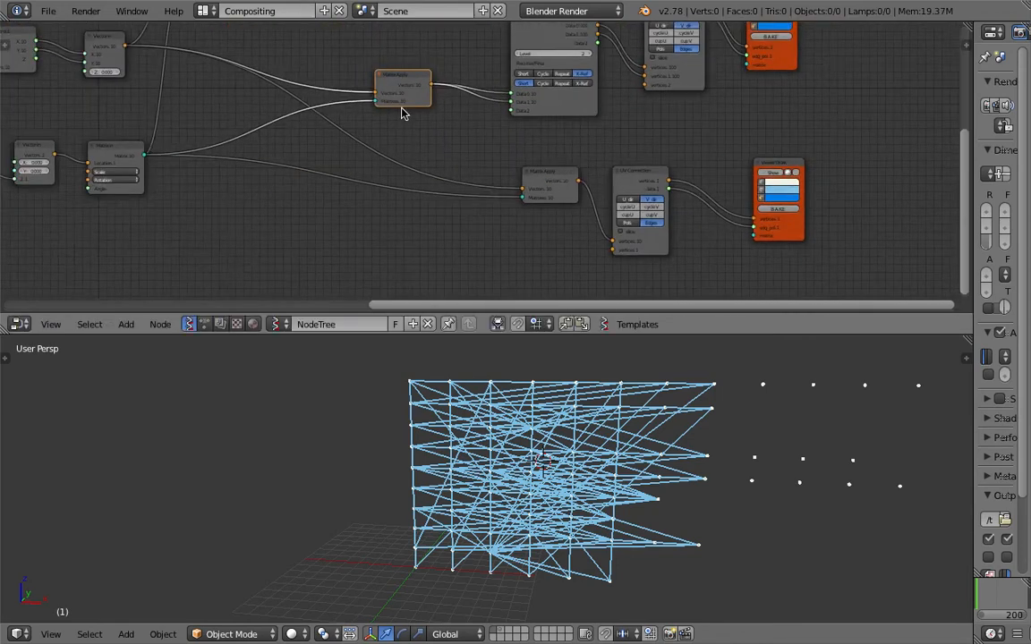
{"action": "scroll", "coordinate": [402, 107], "scroll_direction": "up", "scroll_amount": 1}
{"action": "left_click_drag", "start_coordinate": [393, 78], "coordinate": [401, 85]}
Step: Move the lower Matrix Apply, UV Connection and Viewer Draw nodes back closer to the start of the tree
{"action": "scroll", "coordinate": [491, 142], "scroll_direction": "up", "scroll_amount": 1}
{"action": "left_click_drag", "start_coordinate": [570, 192], "coordinate": [399, 171]}
{"action": "left_click_drag", "start_coordinate": [690, 184], "coordinate": [545, 141]}
{"action": "middle_click_drag", "start_coordinate": [837, 212], "coordinate": [811, 250]}
{"action": "left_click_drag", "start_coordinate": [841, 211], "coordinate": [629, 170]}
Step: Hide the upper Viewer Draw output, show the lower one instead, and save over random_matching_003.blend
{"action": "middle_click_drag", "start_coordinate": [801, 123], "coordinate": [751, 198]}
{"action": "left_click", "coordinate": [785, 63]}
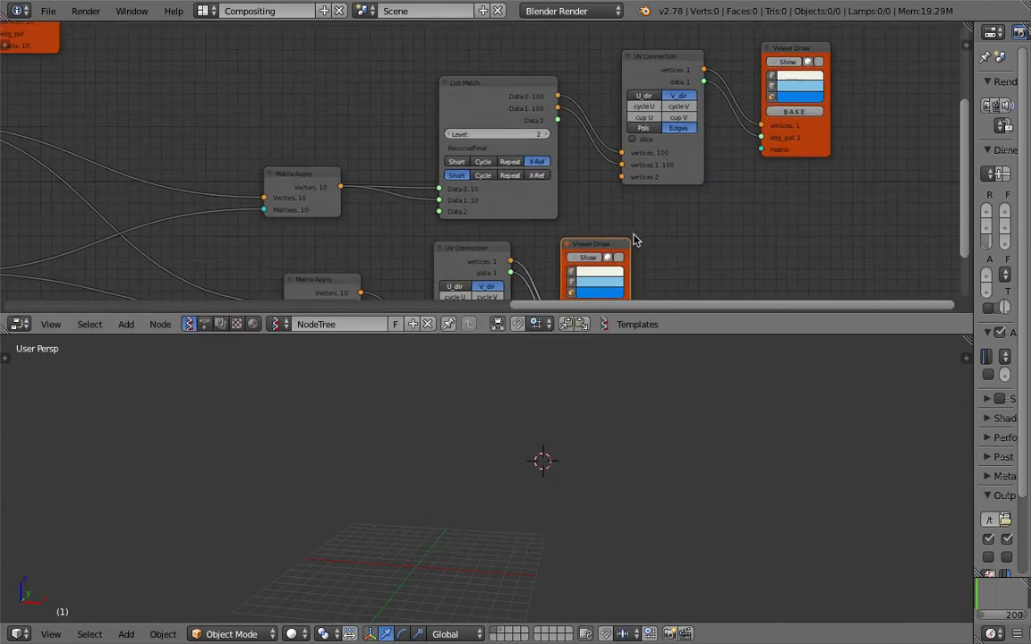
{"action": "scroll", "coordinate": [633, 237], "scroll_direction": "up", "scroll_amount": 2}
{"action": "left_click", "coordinate": [683, 209]}
{"action": "middle_click_drag", "start_coordinate": [618, 202], "coordinate": [633, 143]}
{"action": "key", "text": "ctrl+s"}
{"action": "left_click", "coordinate": [633, 140]}
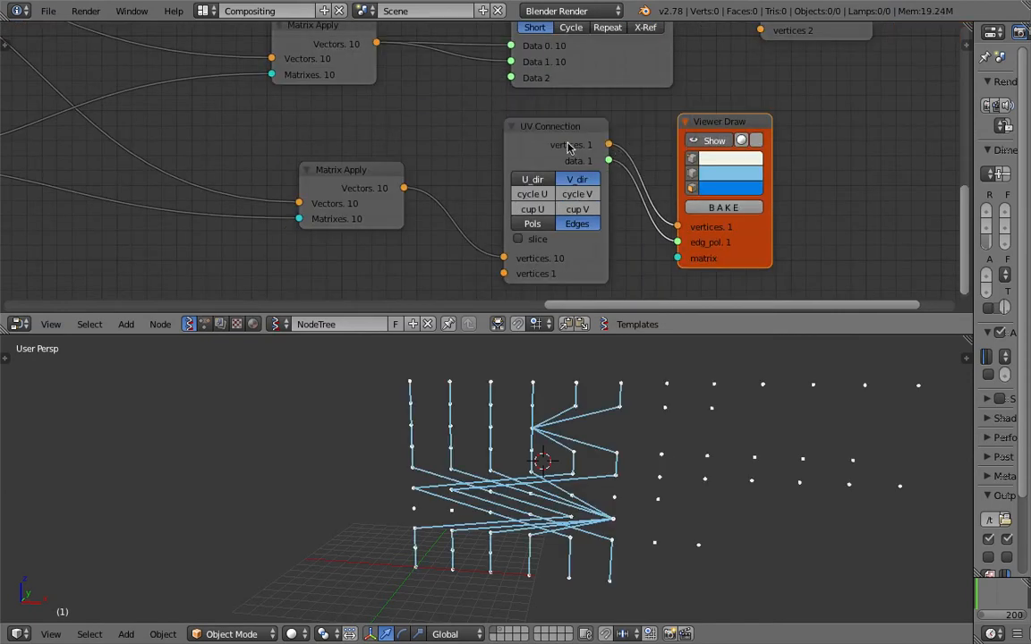
{"action": "middle_click_drag", "start_coordinate": [680, 447], "coordinate": [575, 456], "text": "shift"}
{"action": "key", "text": "ctrl+s"}
{"action": "left_click", "coordinate": [564, 461]}
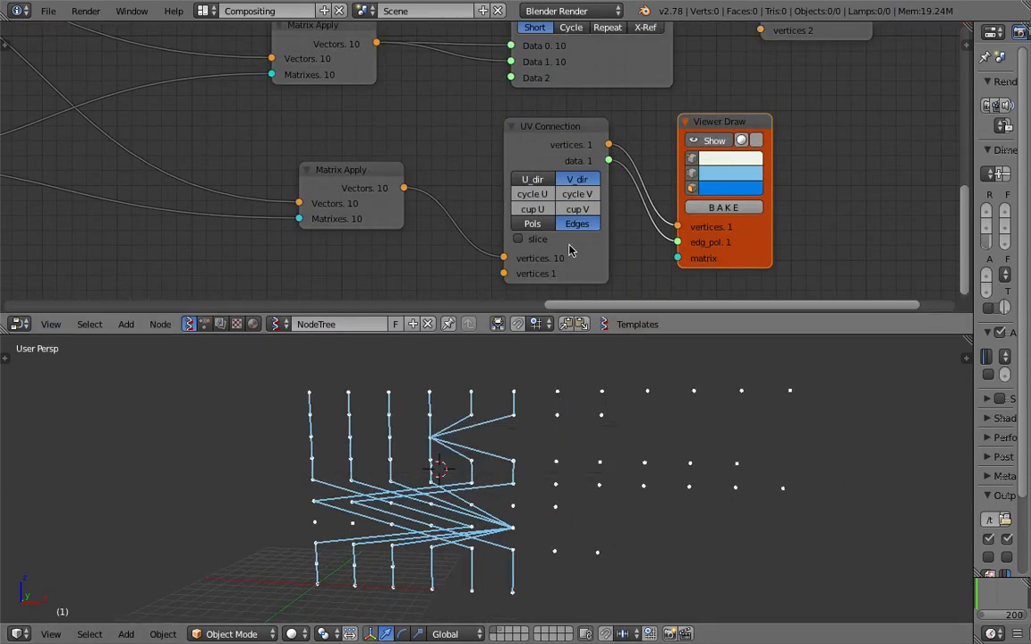
Step: Compare the Pols and Edges output of the lower UV Connection node by switching between them, ending on Edges
{"action": "left_click", "coordinate": [544, 227]}
{"action": "left_click", "coordinate": [569, 228]}
{"action": "left_click", "coordinate": [541, 227]}
{"action": "left_click", "coordinate": [565, 227]}
{"action": "left_click", "coordinate": [547, 229]}
{"action": "left_click", "coordinate": [564, 226]}
{"action": "left_click", "coordinate": [546, 228]}
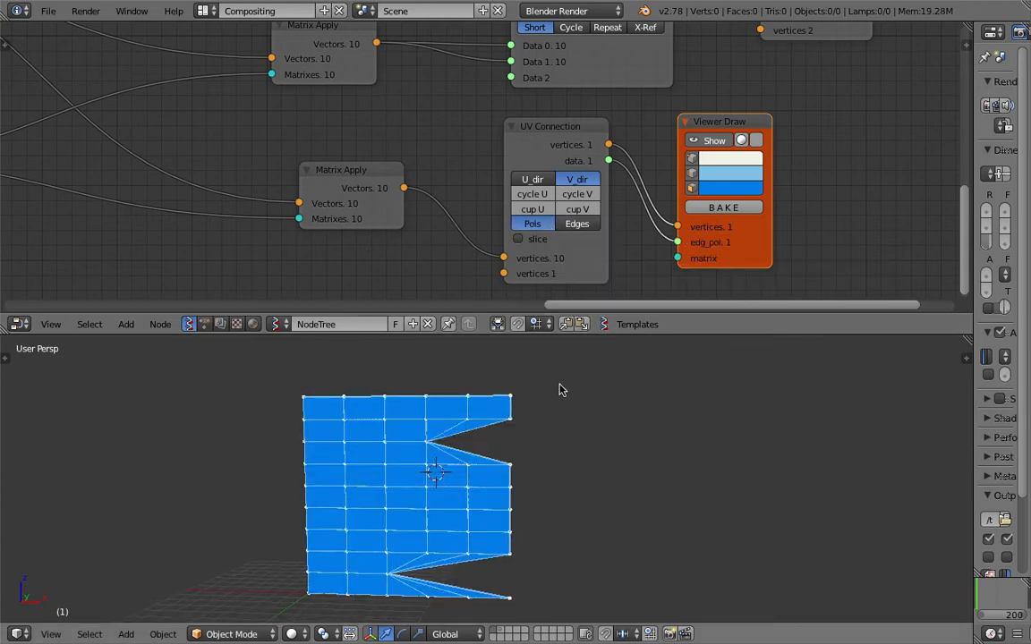
{"action": "left_click", "coordinate": [573, 224]}
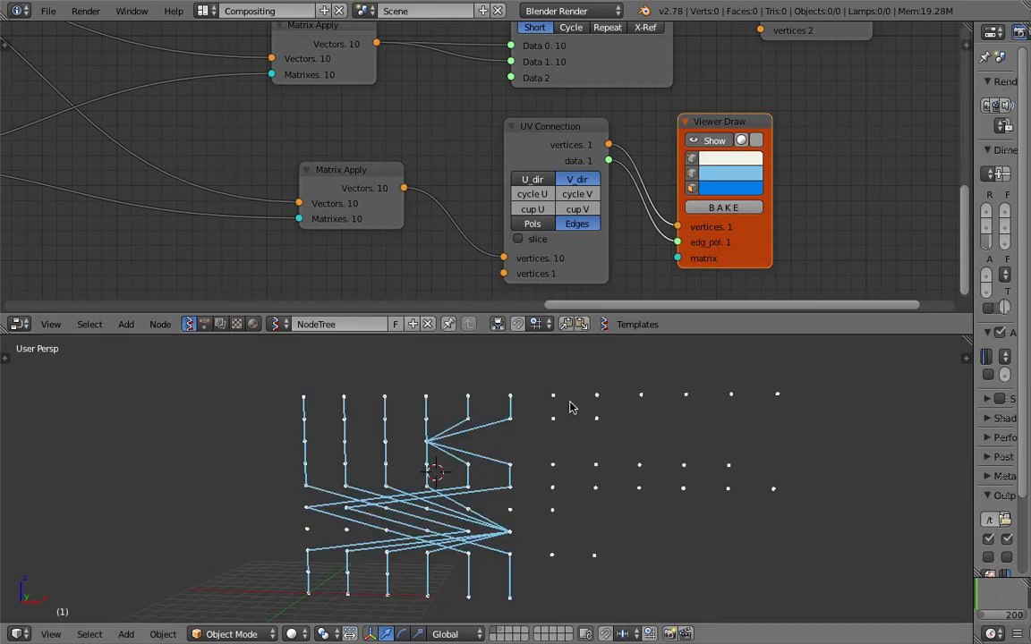
Step: Set the lower UV Connection to Pols, compare U_dir with V_dir, and leave it on U_dir
{"action": "left_click", "coordinate": [539, 230]}
{"action": "left_click", "coordinate": [550, 179]}
{"action": "left_click", "coordinate": [562, 181]}
{"action": "left_click", "coordinate": [551, 180]}
{"action": "left_click", "coordinate": [580, 181]}
{"action": "left_click", "coordinate": [534, 180]}
{"action": "middle_click_drag", "start_coordinate": [465, 458], "coordinate": [433, 499]}
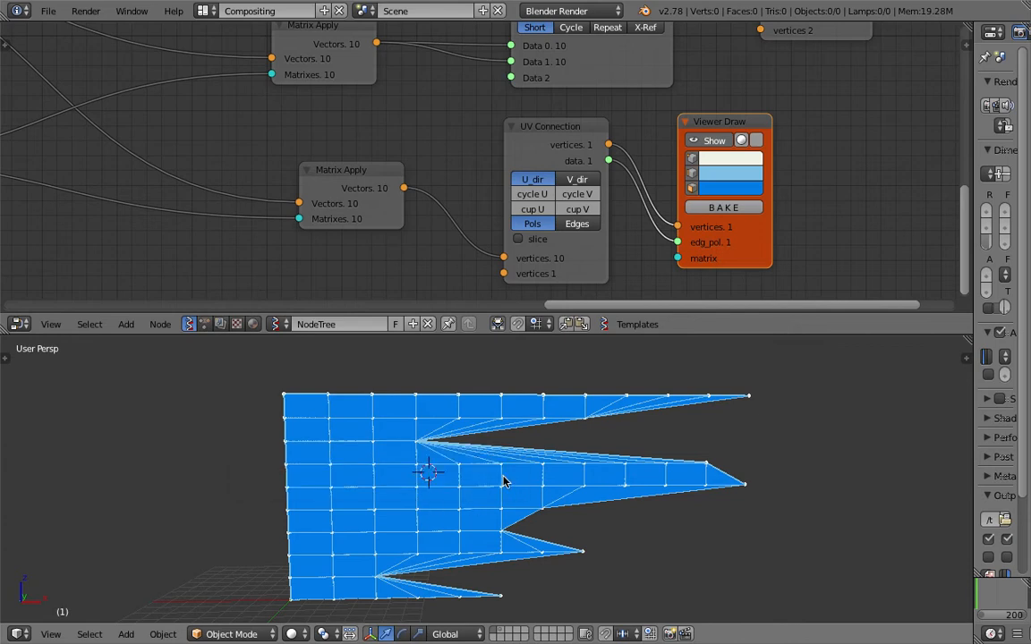
{"action": "middle_click_drag", "start_coordinate": [502, 480], "coordinate": [594, 357]}
Step: Bake the lower Viewer Draw polygons into a mesh and move the baked mesh aside from the preview
{"action": "left_click", "coordinate": [724, 206]}
{"action": "scroll", "coordinate": [671, 412], "scroll_direction": "down", "scroll_amount": 2}
{"action": "right_click", "coordinate": [562, 466]}
{"action": "key", "text": "g"}
{"action": "left_click", "coordinate": [344, 462]}
{"action": "left_click", "coordinate": [255, 499]}
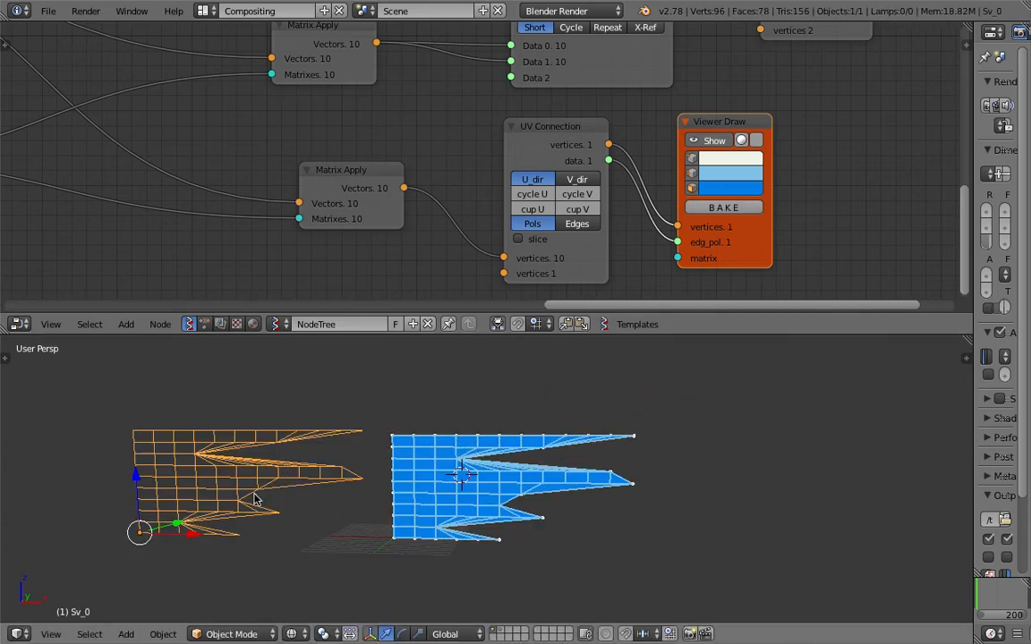
Step: Save over random_matching_003.blend and toggle the slice option of the lower UV Connection on and off
{"action": "middle_click_drag", "start_coordinate": [231, 456], "coordinate": [367, 470], "text": "shift"}
{"action": "key", "text": "ctrl+s"}
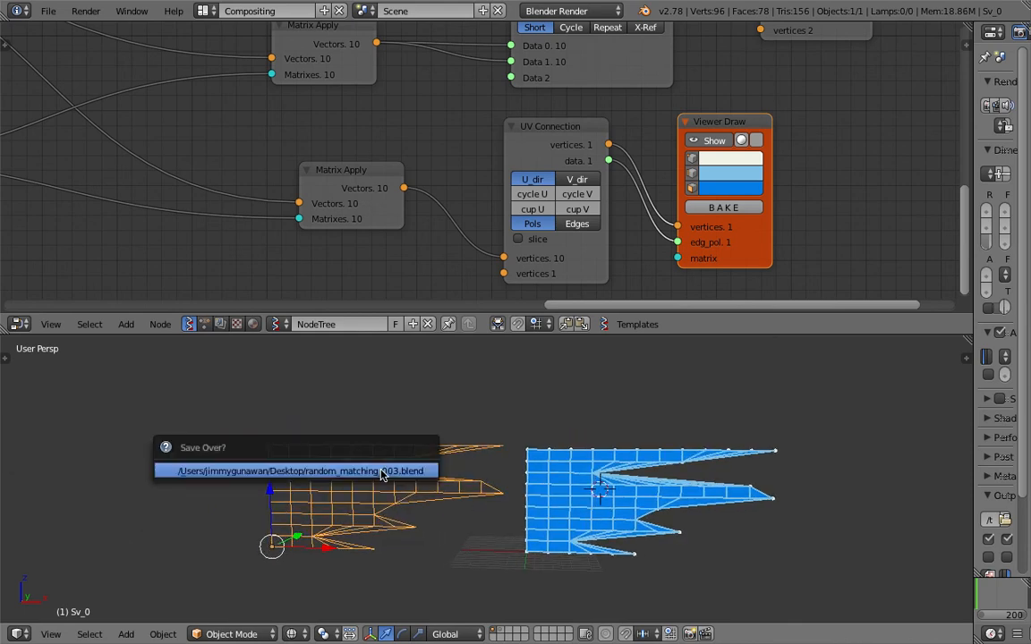
{"action": "left_click", "coordinate": [372, 471]}
{"action": "left_click", "coordinate": [546, 239]}
{"action": "left_click", "coordinate": [546, 239]}
{"action": "left_click", "coordinate": [546, 239]}
{"action": "left_click", "coordinate": [546, 239]}
{"action": "key", "text": "ctrl+s"}
{"action": "left_click", "coordinate": [546, 239]}
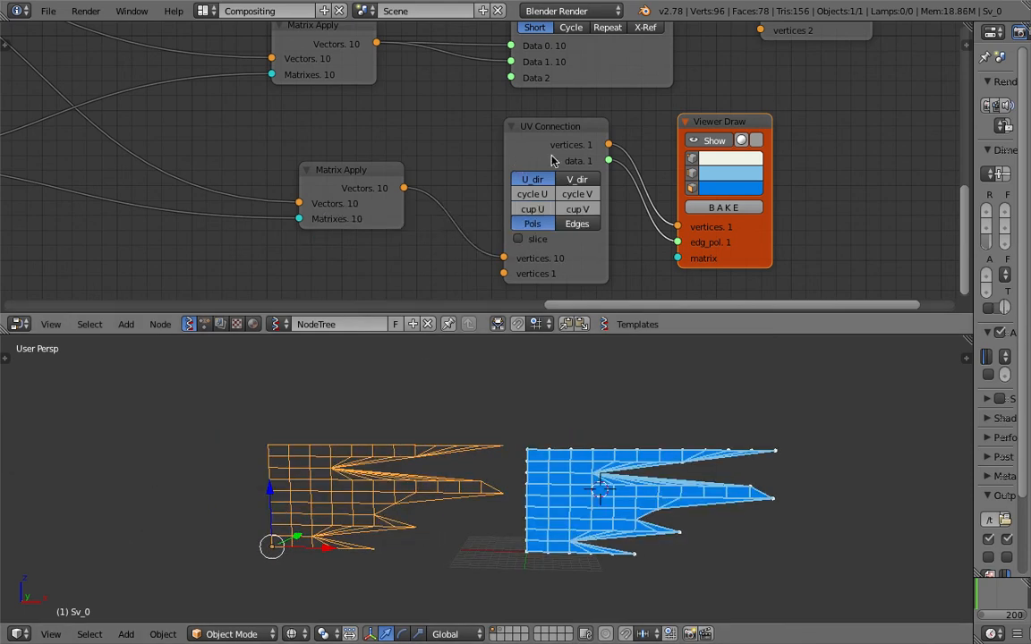
Step: Hide the lower Viewer Draw output, show the upper one, and nudge the upper Viewer Draw node
{"action": "middle_click_drag", "start_coordinate": [639, 182], "coordinate": [591, 267]}
{"action": "left_click", "coordinate": [657, 229]}
{"action": "mouse_move", "coordinate": [673, 186]}
{"action": "middle_mouse_down"}
{"action": "mouse_move", "coordinate": [610, 253]}
{"action": "mouse_move", "coordinate": [532, 299]}
{"action": "middle_mouse_up"}
{"action": "left_click", "coordinate": [791, 75]}
{"action": "left_click_drag", "start_coordinate": [796, 60], "coordinate": [790, 74]}
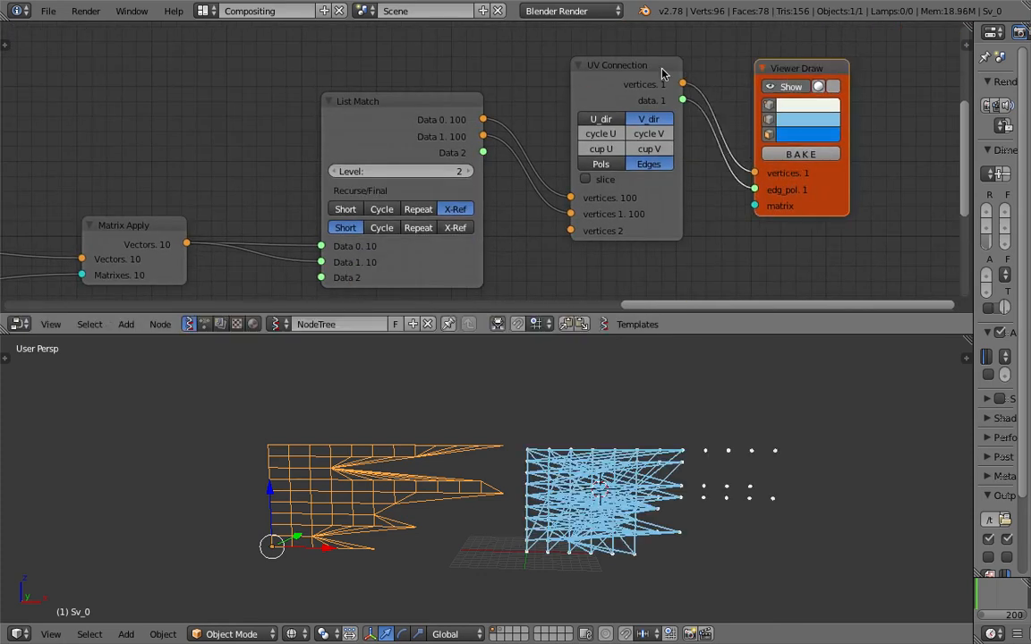
Step: Move the upper UV Connection node slightly down and save over random_matching_003.blend
{"action": "left_click_drag", "start_coordinate": [664, 69], "coordinate": [668, 91]}
{"action": "key", "text": "ctrl+s"}
{"action": "left_click", "coordinate": [668, 94]}
{"action": "scroll", "coordinate": [693, 481], "scroll_direction": "up", "scroll_amount": 3}
{"action": "middle_click_drag", "start_coordinate": [703, 484], "coordinate": [655, 461], "text": "shift"}
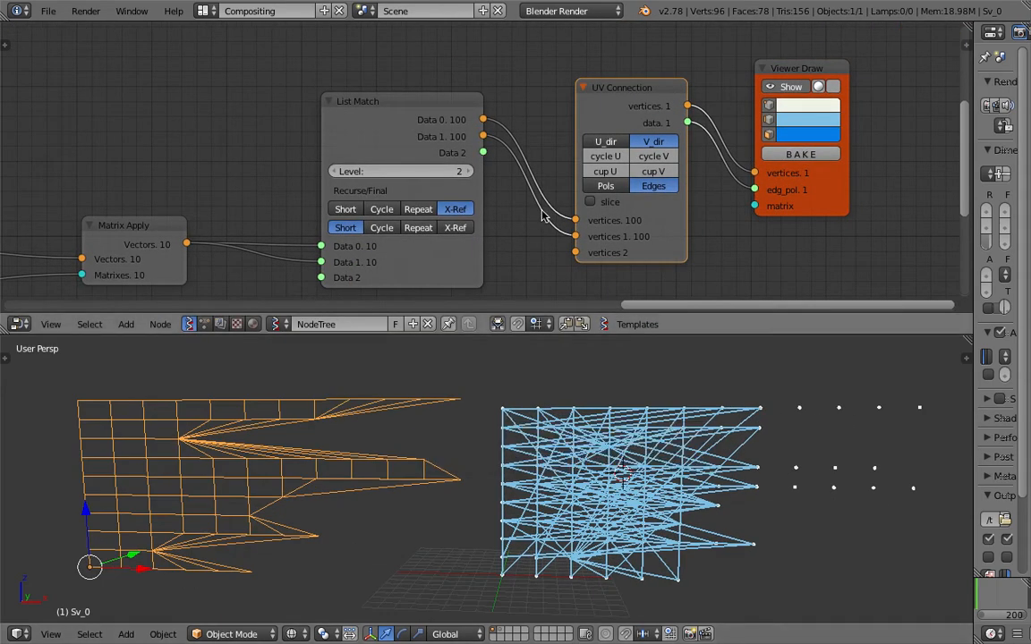
Step: Compare the List Match final modes X-Ref, Repeat and Cycle on the connections, returning to Short
{"action": "left_click", "coordinate": [456, 229]}
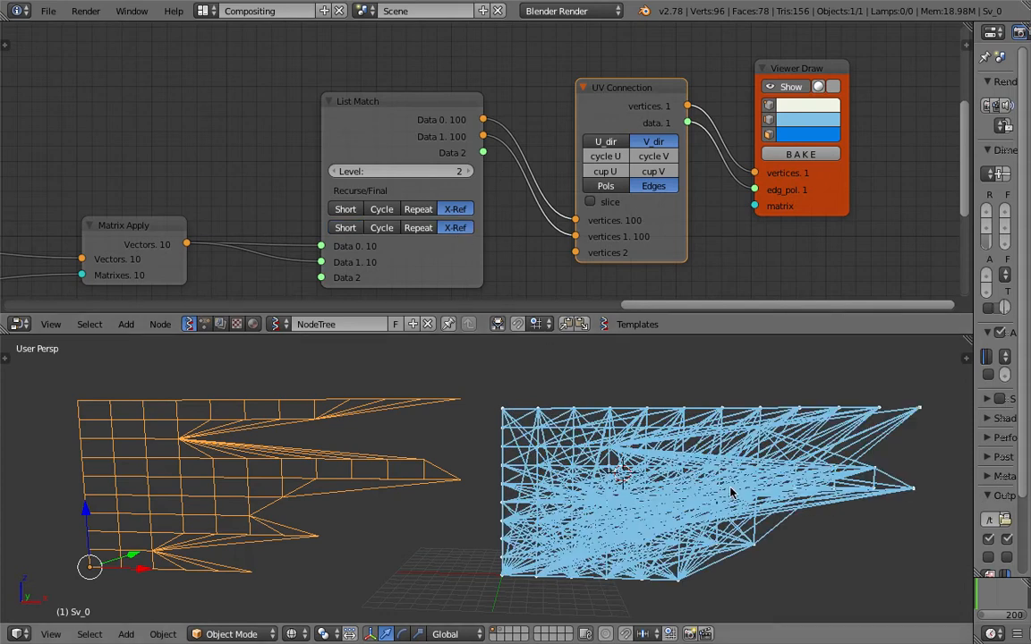
{"action": "middle_click_drag", "start_coordinate": [467, 219], "coordinate": [507, 185]}
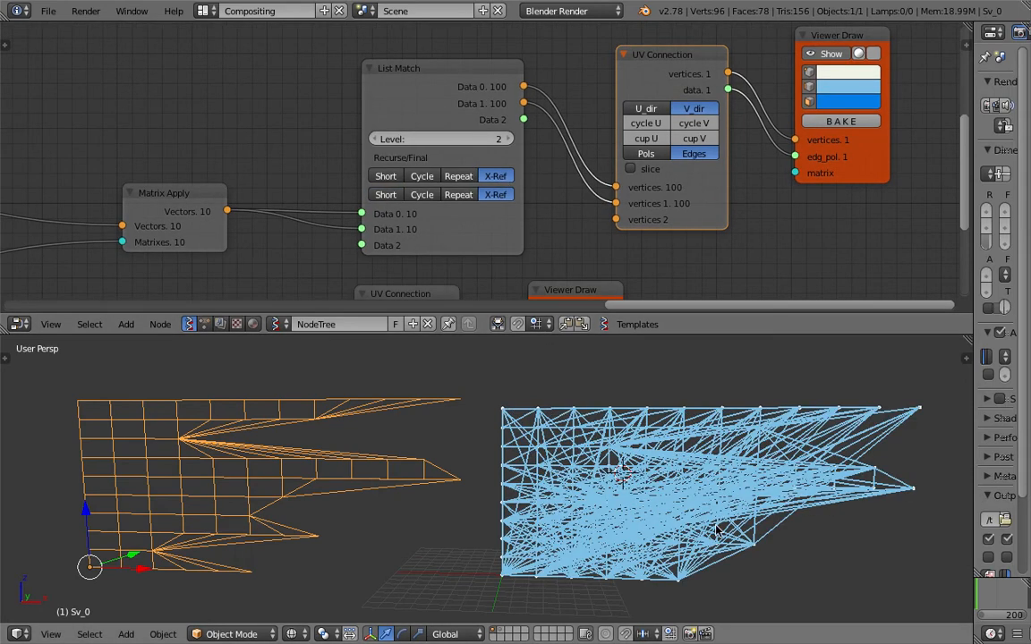
{"action": "left_click", "coordinate": [458, 195]}
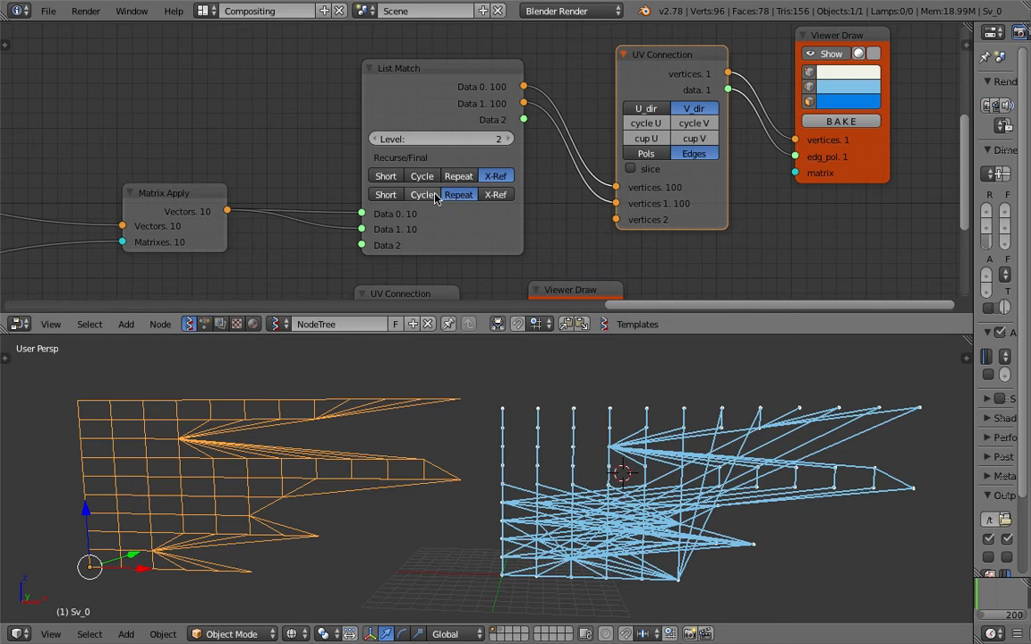
{"action": "left_click", "coordinate": [424, 195]}
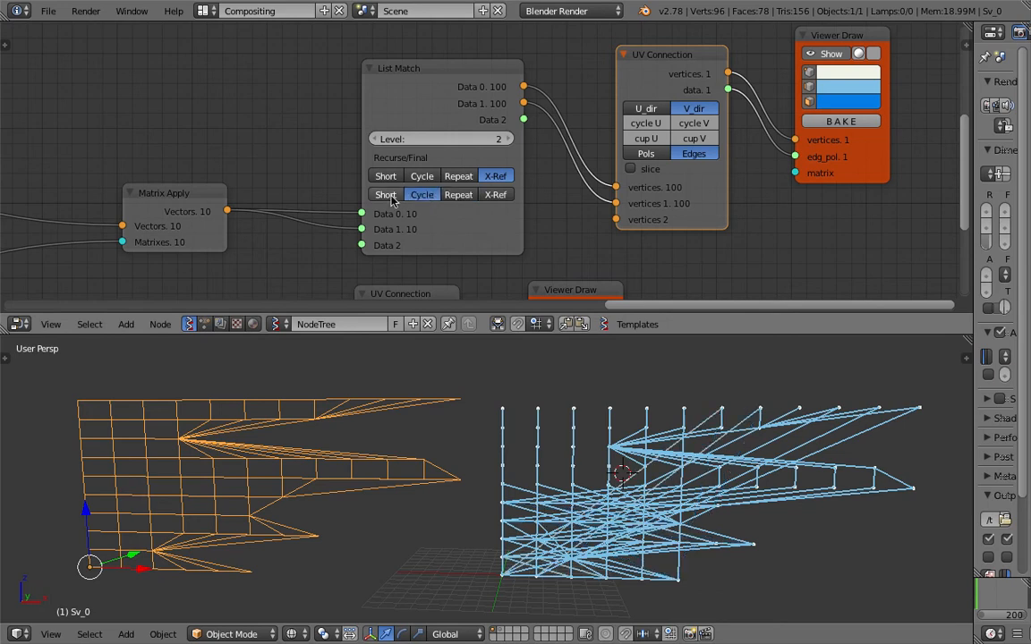
{"action": "left_click", "coordinate": [387, 196]}
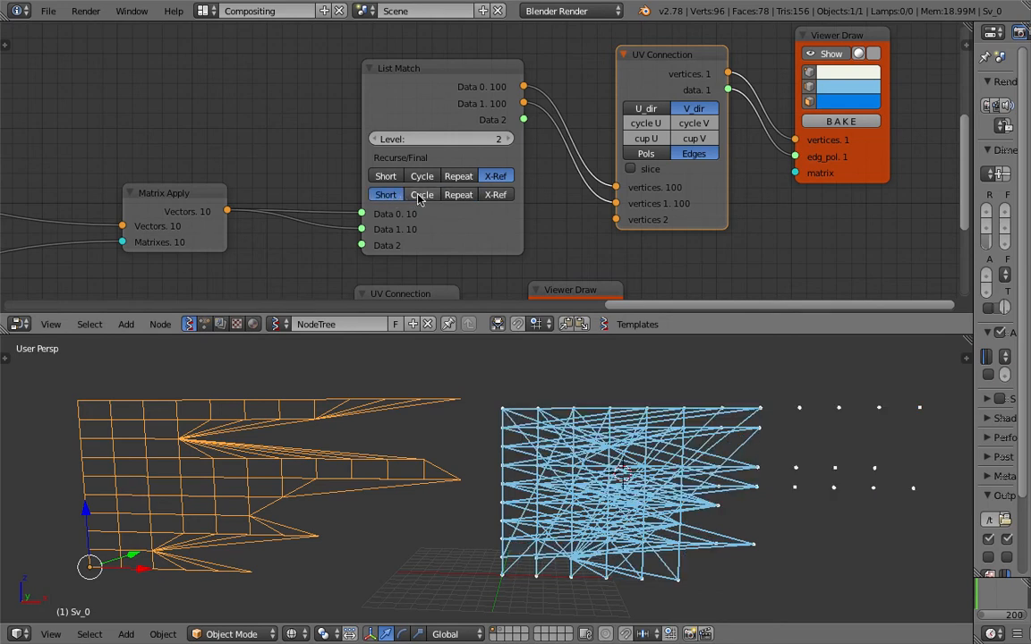
Step: Compare Repeat and X-Ref combinations in both List Match mode rows, ending with X-Ref for recursion and Cycle for final
{"action": "left_click", "coordinate": [455, 176]}
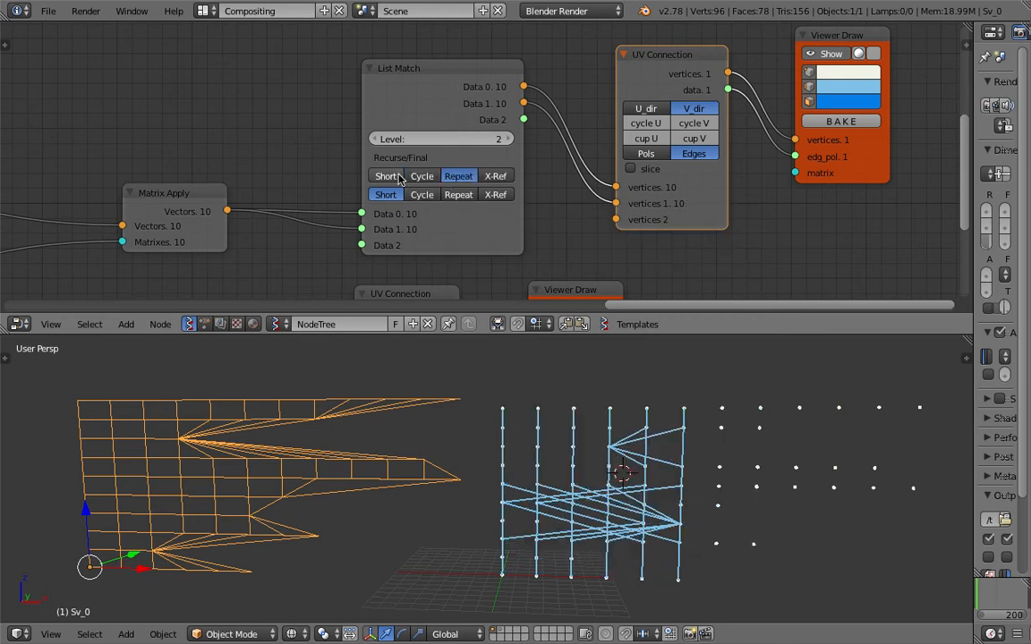
{"action": "left_click", "coordinate": [458, 196]}
{"action": "left_click", "coordinate": [495, 177]}
{"action": "left_click", "coordinate": [495, 195]}
{"action": "left_click", "coordinate": [421, 195]}
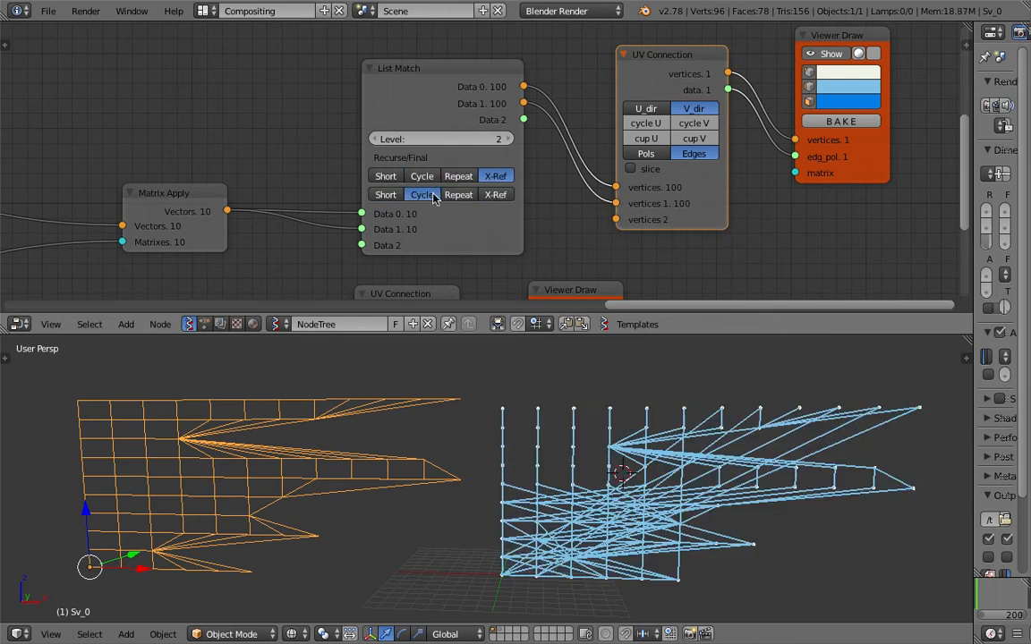
Step: Lower the List Match level to 1, compare the final modes Repeat, X-Ref, Short and Cycle, and return to level 2
{"action": "left_click_drag", "start_coordinate": [485, 140], "coordinate": [459, 140]}
{"action": "left_click", "coordinate": [507, 138]}
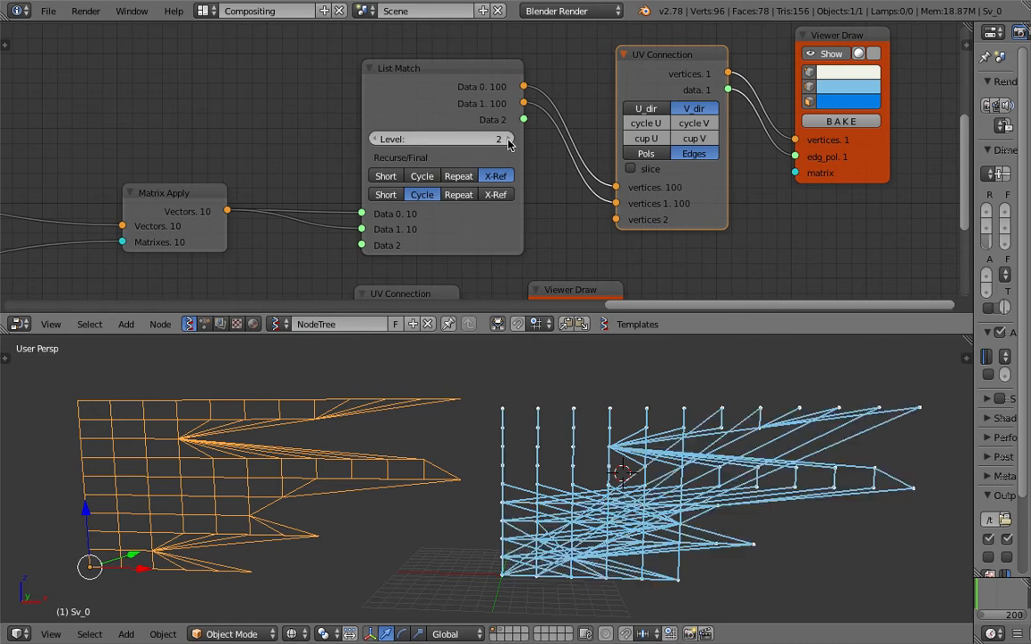
{"action": "left_click", "coordinate": [375, 139]}
{"action": "left_click", "coordinate": [458, 195]}
{"action": "left_click", "coordinate": [485, 195]}
{"action": "left_click", "coordinate": [386, 195]}
{"action": "left_click", "coordinate": [421, 196]}
{"action": "left_click", "coordinate": [494, 195]}
{"action": "left_click", "coordinate": [507, 142]}
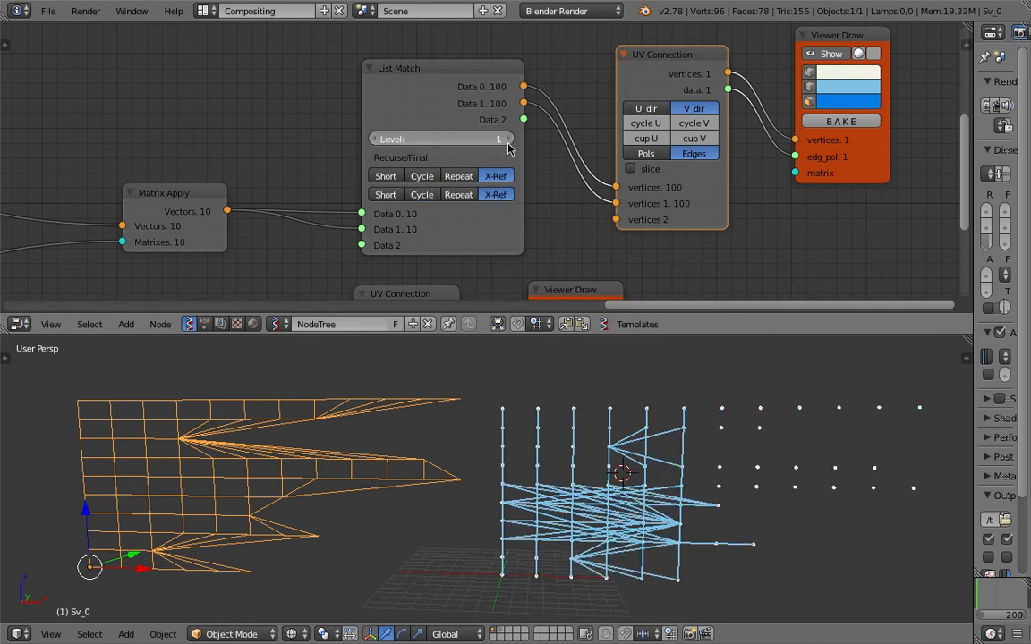
Step: Compare the List Match final modes Repeat, Cycle and Short at level 2, finishing with X-Ref selected
{"action": "left_click", "coordinate": [460, 197]}
{"action": "left_click", "coordinate": [423, 196]}
{"action": "left_click", "coordinate": [390, 196]}
{"action": "left_click", "coordinate": [495, 195]}
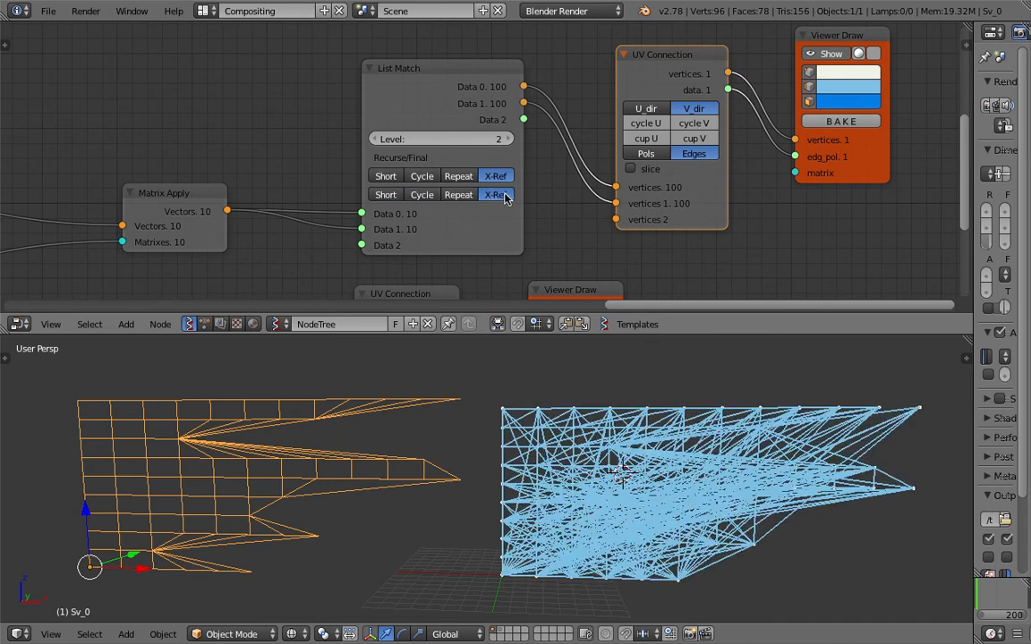
Step: Nudge the upper UV Connection node slightly and enlarge the 3D view by shrinking the node editor
{"action": "key", "text": "g"}
{"action": "right_click", "coordinate": [504, 198]}
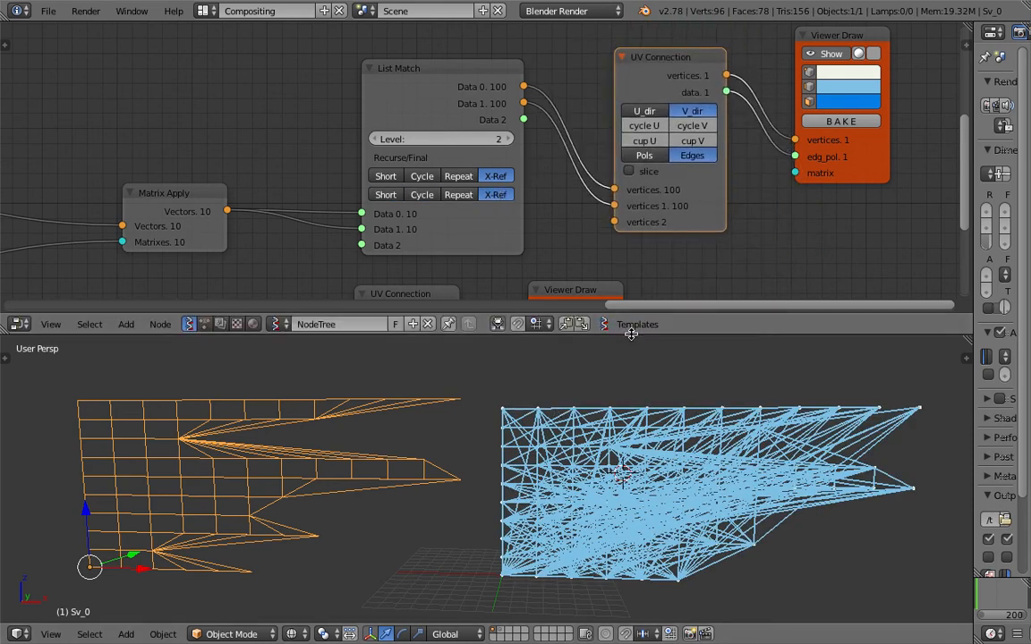
{"action": "left_click_drag", "start_coordinate": [629, 337], "coordinate": [632, 177]}
Step: Place the 3D cursor in the empty space above the blue edge mesh
{"action": "scroll", "coordinate": [551, 399], "scroll_direction": "up", "scroll_amount": 6}
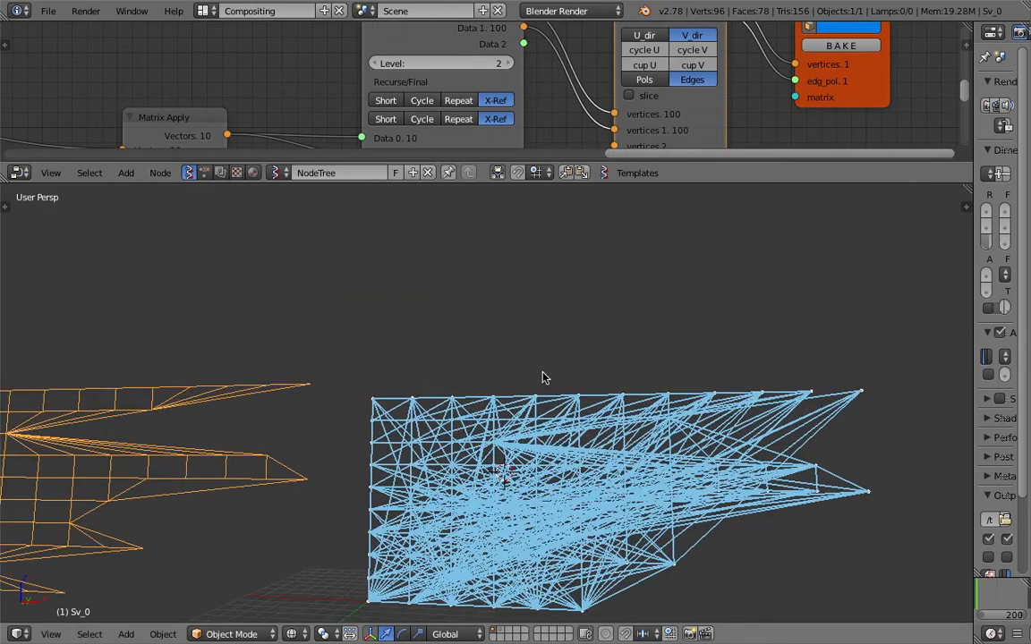
{"action": "scroll", "coordinate": [492, 313], "scroll_direction": "down", "scroll_amount": 4}
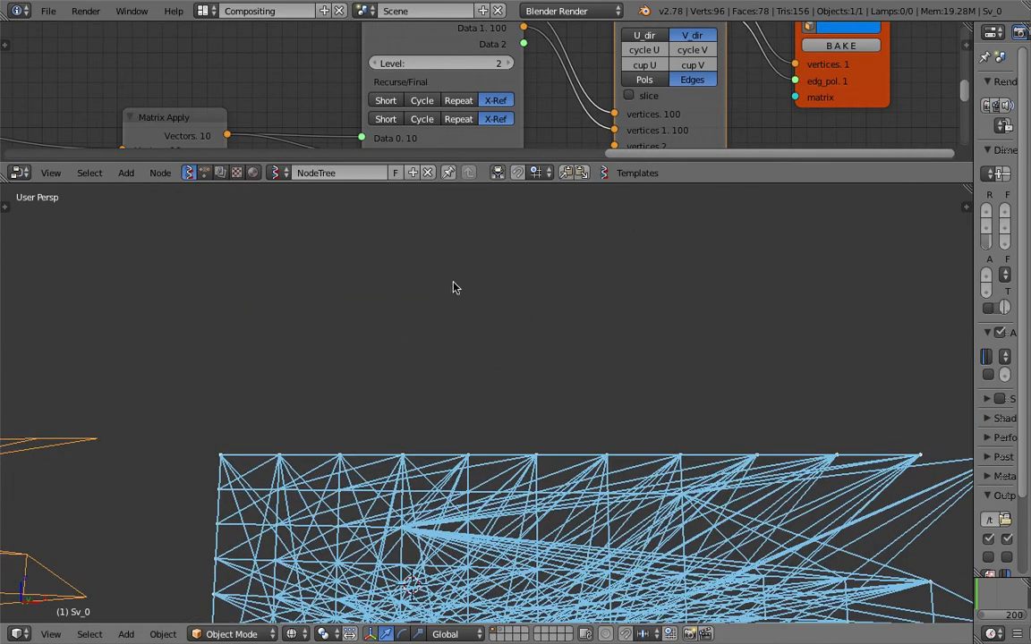
{"action": "scroll", "coordinate": [458, 332], "scroll_direction": "down", "scroll_amount": 2}
{"action": "scroll", "coordinate": [456, 332], "scroll_direction": "up", "scroll_amount": 3}
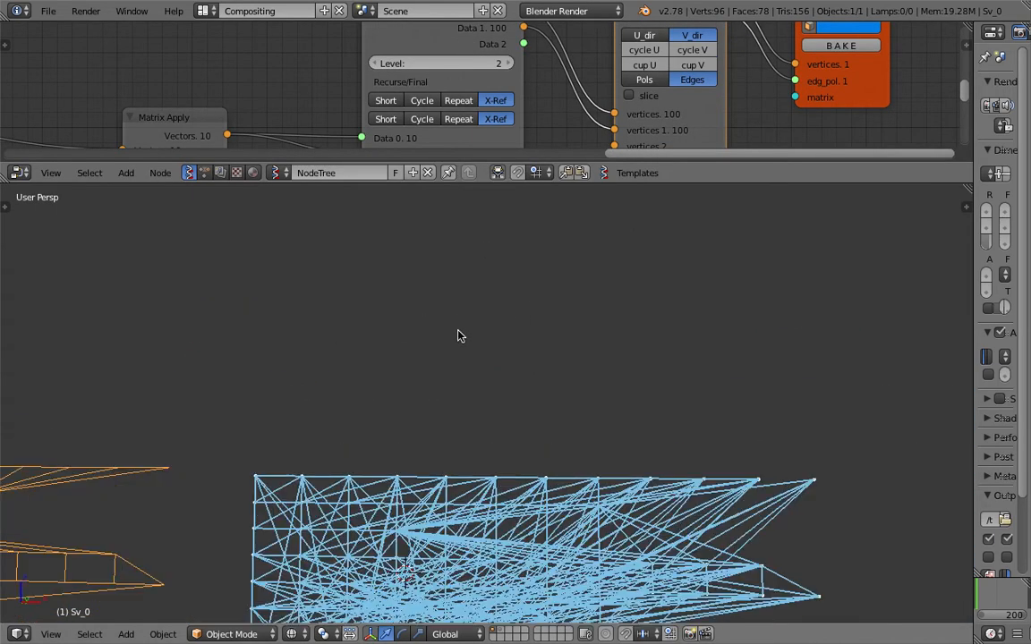
{"action": "middle_click_drag", "start_coordinate": [457, 329], "coordinate": [479, 270]}
{"action": "left_click", "coordinate": [479, 271]}
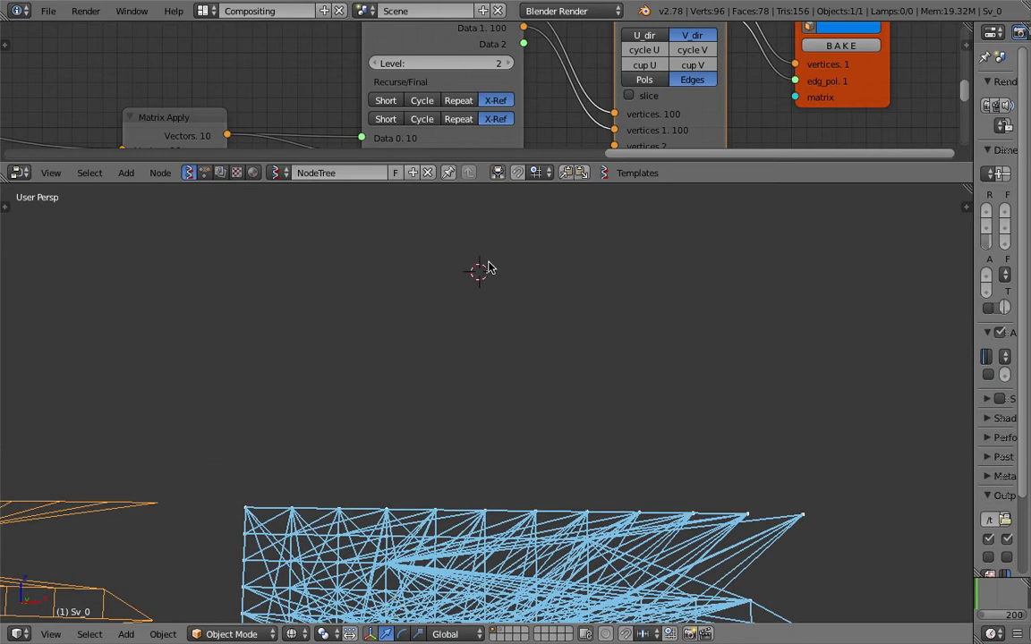
{"action": "left_click", "coordinate": [508, 253]}
Step: Sketch a truss bridge with Grease Pencil above the blue mesh, with two chords, diagonal struts, a deck line and end supports
{"action": "left_click_drag", "start_coordinate": [364, 294], "coordinate": [676, 303]}
{"action": "left_click_drag", "start_coordinate": [311, 360], "coordinate": [726, 361]}
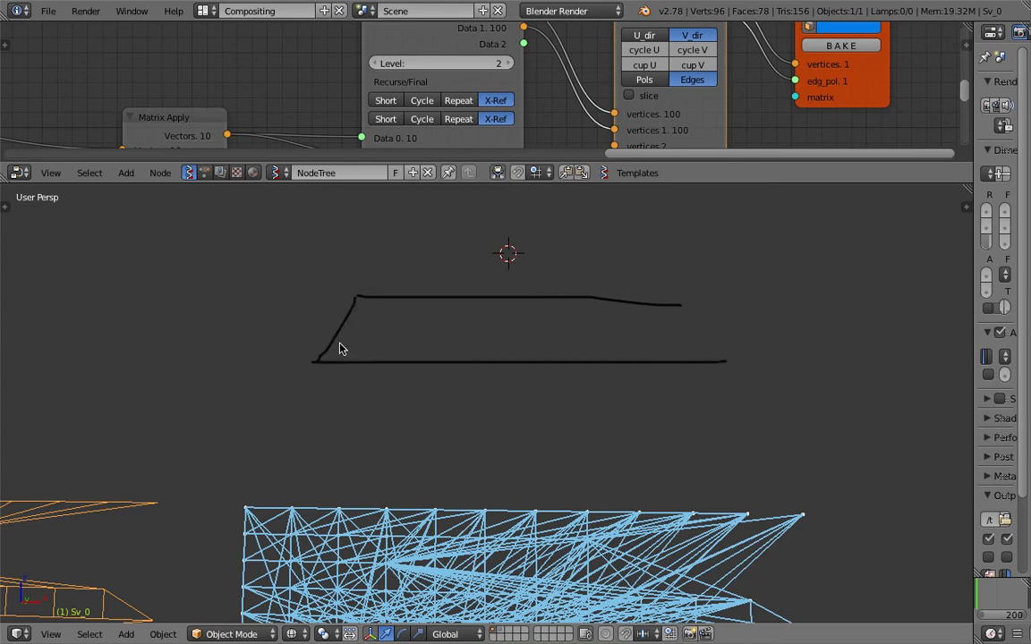
{"action": "left_click_drag", "start_coordinate": [359, 358], "coordinate": [356, 362]}
{"action": "left_click_drag", "start_coordinate": [358, 297], "coordinate": [401, 368]}
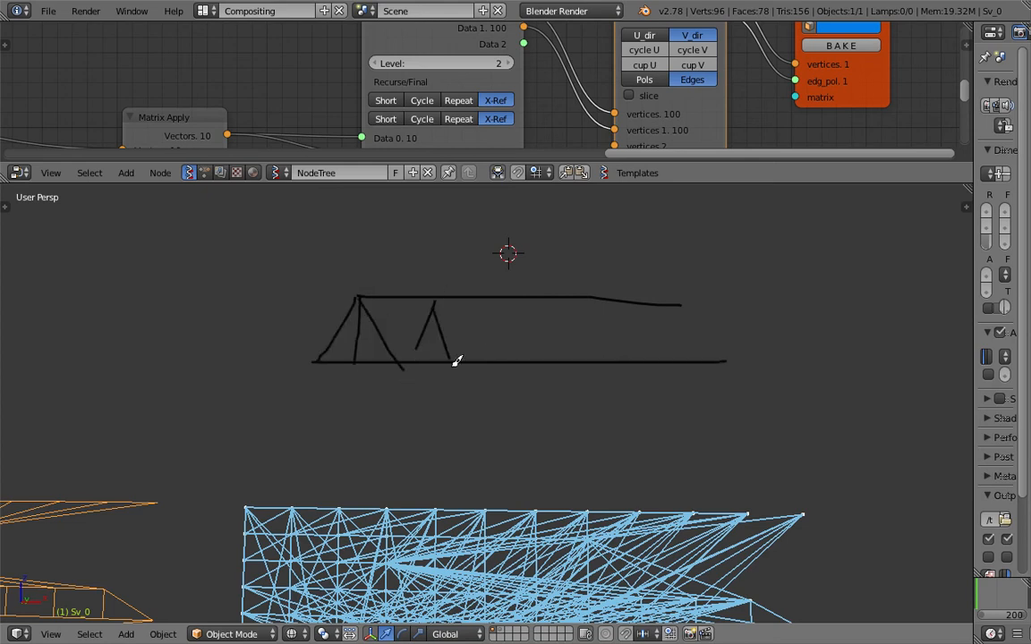
{"action": "left_click_drag", "start_coordinate": [436, 302], "coordinate": [497, 361]}
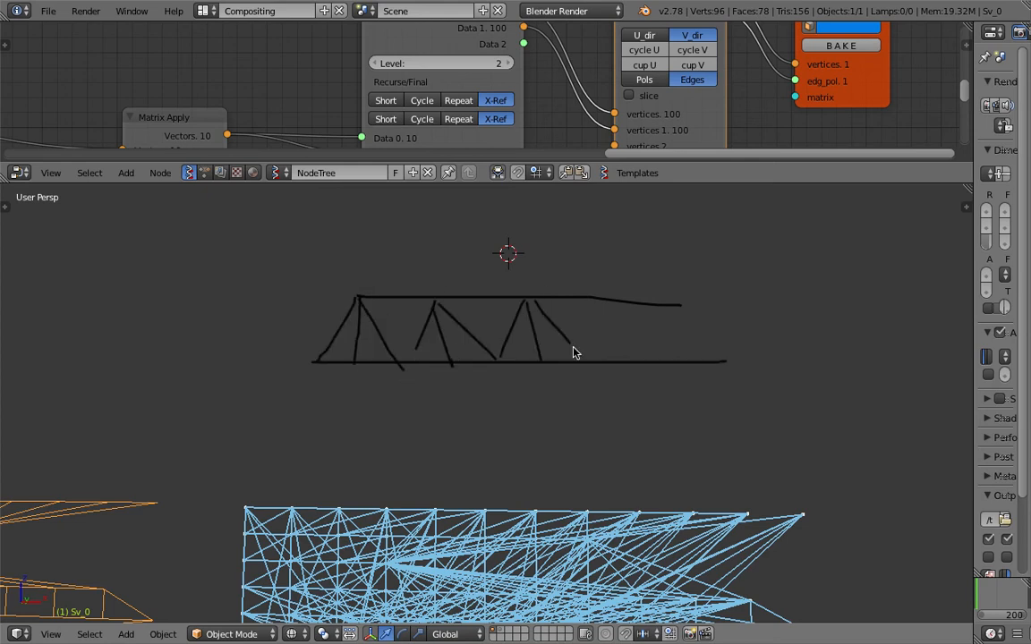
{"action": "left_click_drag", "start_coordinate": [607, 294], "coordinate": [628, 374]}
{"action": "left_click_drag", "start_coordinate": [619, 312], "coordinate": [672, 359]}
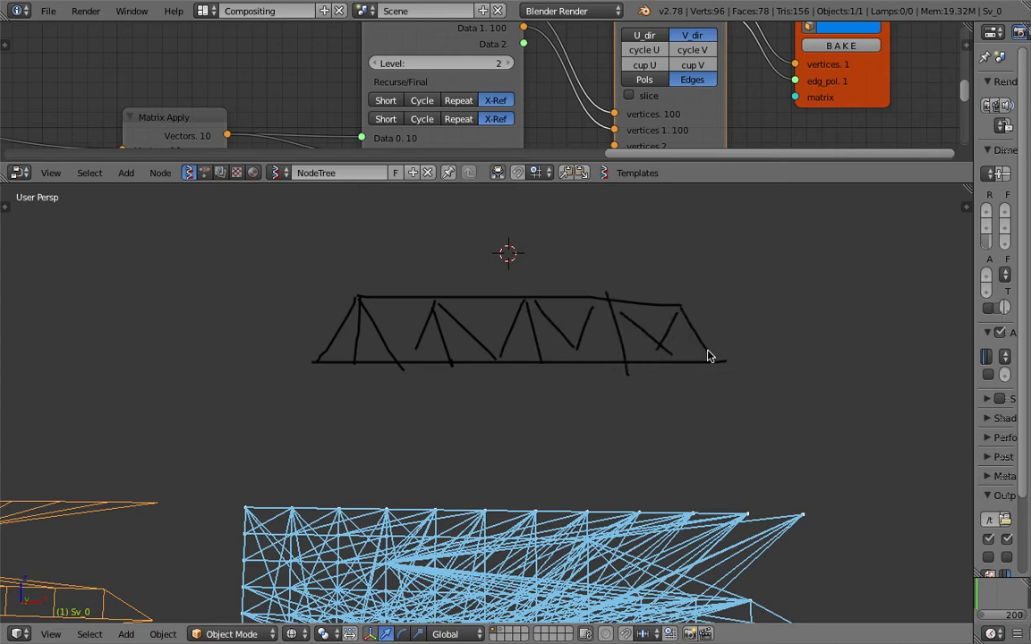
{"action": "mouse_move", "coordinate": [311, 362]}
{"action": "left_mouse_down"}
{"action": "mouse_move", "coordinate": [669, 371]}
{"action": "mouse_move", "coordinate": [713, 423]}
{"action": "left_mouse_up"}
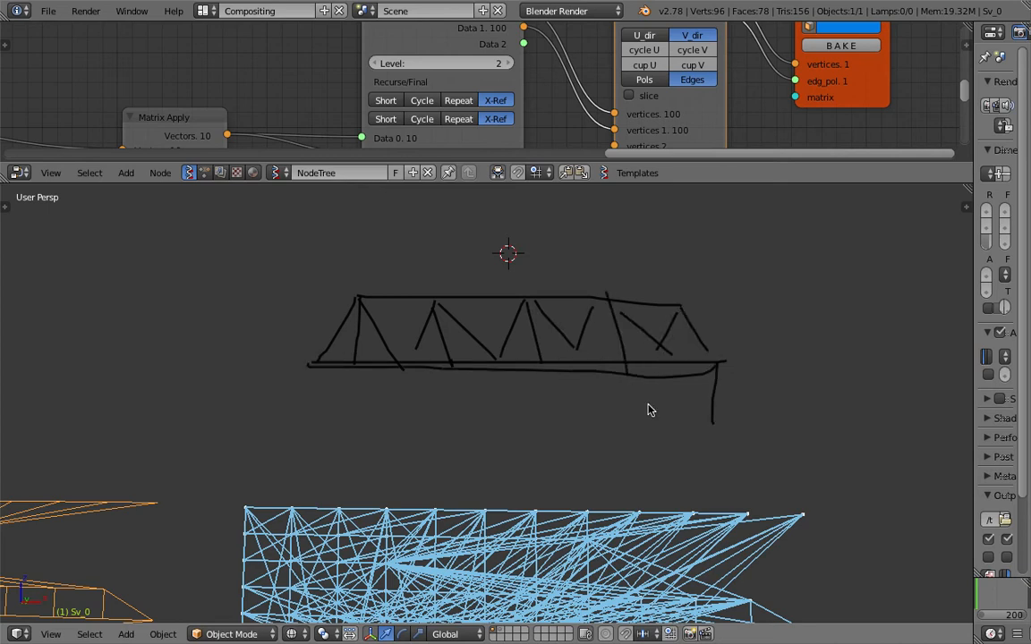
Step: Enlarge the node editor and switch the upper UV Connection output to Pols, comparing it with Edges
{"action": "scroll", "coordinate": [689, 394], "scroll_direction": "down", "scroll_amount": 3}
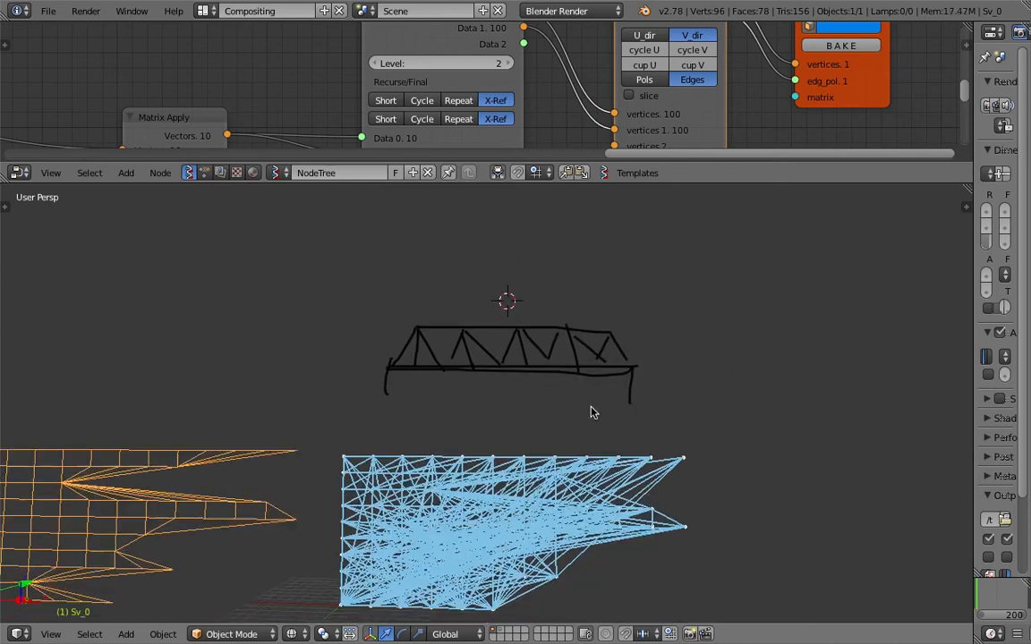
{"action": "scroll", "coordinate": [596, 448], "scroll_direction": "up", "scroll_amount": 4}
{"action": "scroll", "coordinate": [598, 465], "scroll_direction": "down", "scroll_amount": 2}
{"action": "middle_click_drag", "start_coordinate": [597, 465], "coordinate": [600, 418], "text": "shift"}
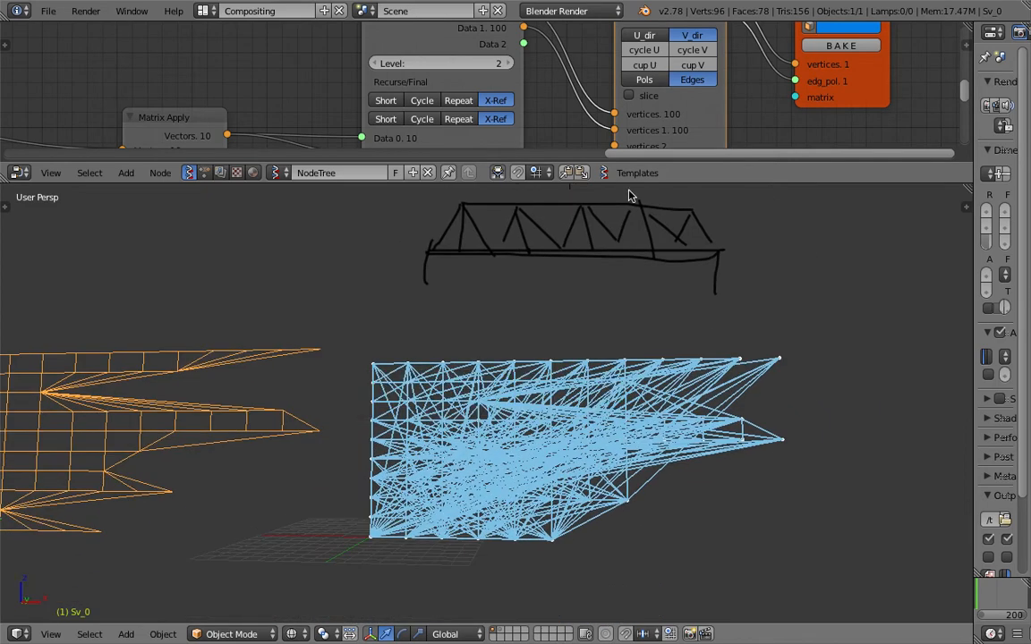
{"action": "left_click_drag", "start_coordinate": [633, 183], "coordinate": [633, 322]}
{"action": "scroll", "coordinate": [629, 168], "scroll_direction": "down", "scroll_amount": 2}
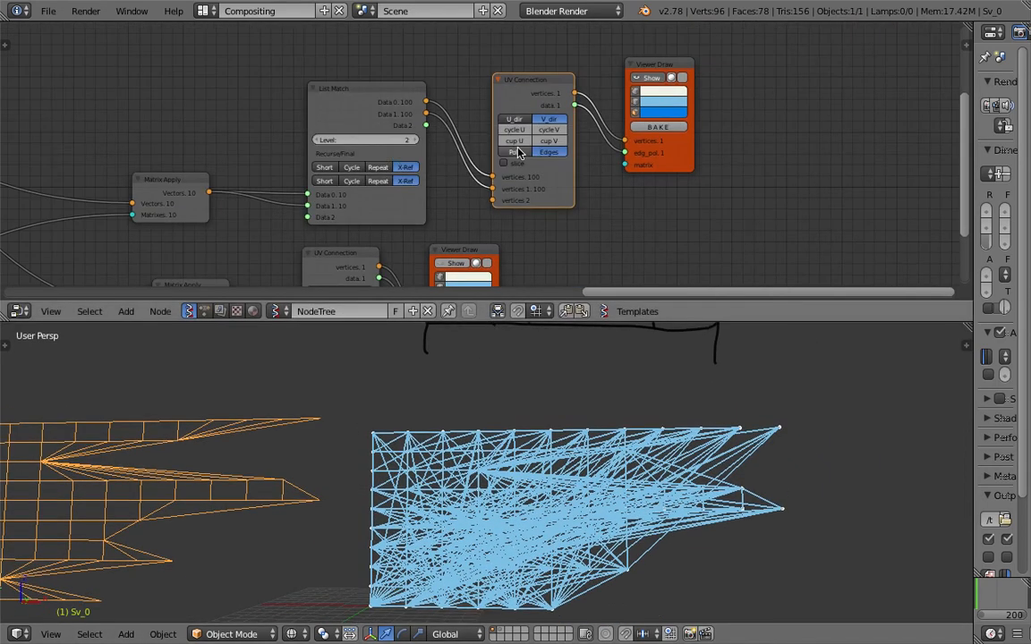
{"action": "left_click", "coordinate": [528, 154]}
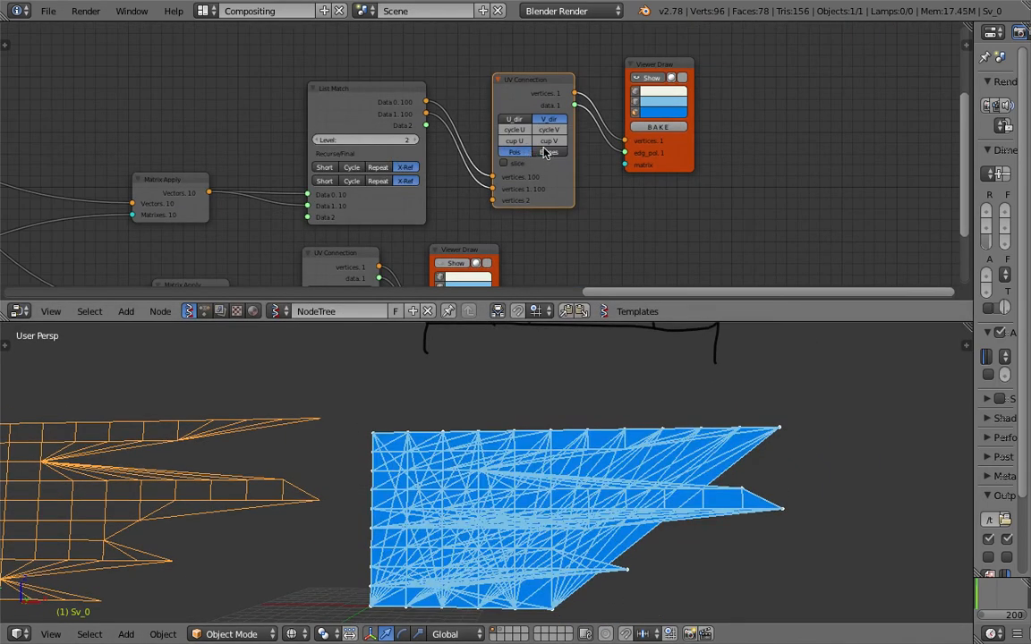
{"action": "left_click", "coordinate": [548, 154]}
{"action": "left_click", "coordinate": [522, 153]}
Step: Save over the current blend file with the upper UV Connection set to polygon output
{"action": "middle_click_drag", "start_coordinate": [634, 214], "coordinate": [679, 149]}
{"action": "key", "text": "ctrl+s"}
{"action": "left_click", "coordinate": [678, 148]}
Step: Compare the List Match final modes Cycle, Repeat and X-Ref on the polygon output, finishing with Short
{"action": "left_click", "coordinate": [401, 114]}
{"action": "left_click", "coordinate": [420, 116]}
{"action": "left_click", "coordinate": [371, 117]}
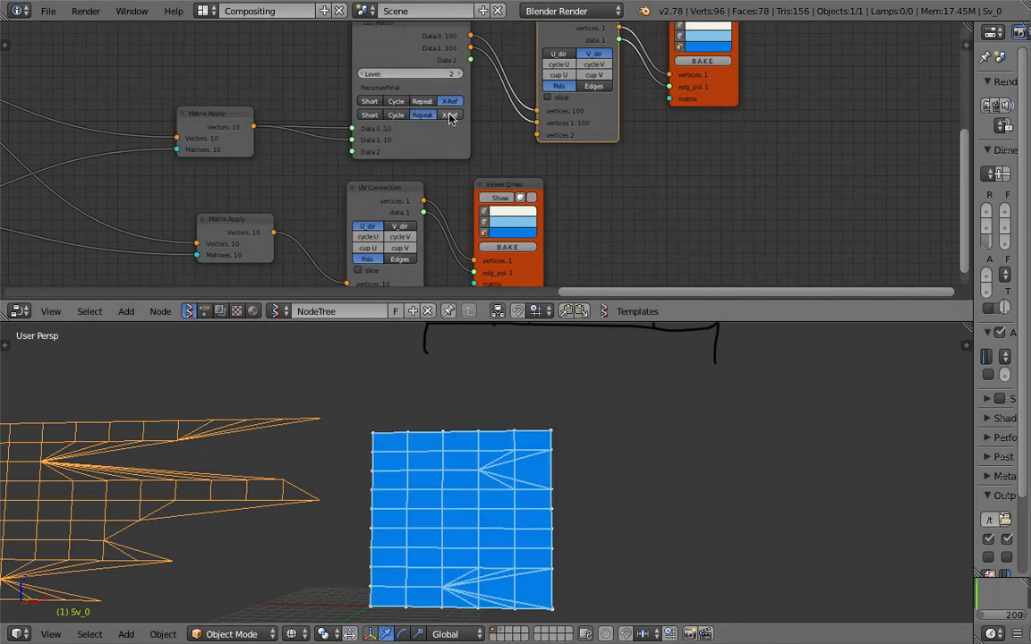
{"action": "left_click", "coordinate": [441, 117]}
{"action": "left_click", "coordinate": [396, 116]}
{"action": "middle_click_drag", "start_coordinate": [531, 386], "coordinate": [511, 469]}
{"action": "left_click", "coordinate": [369, 116]}
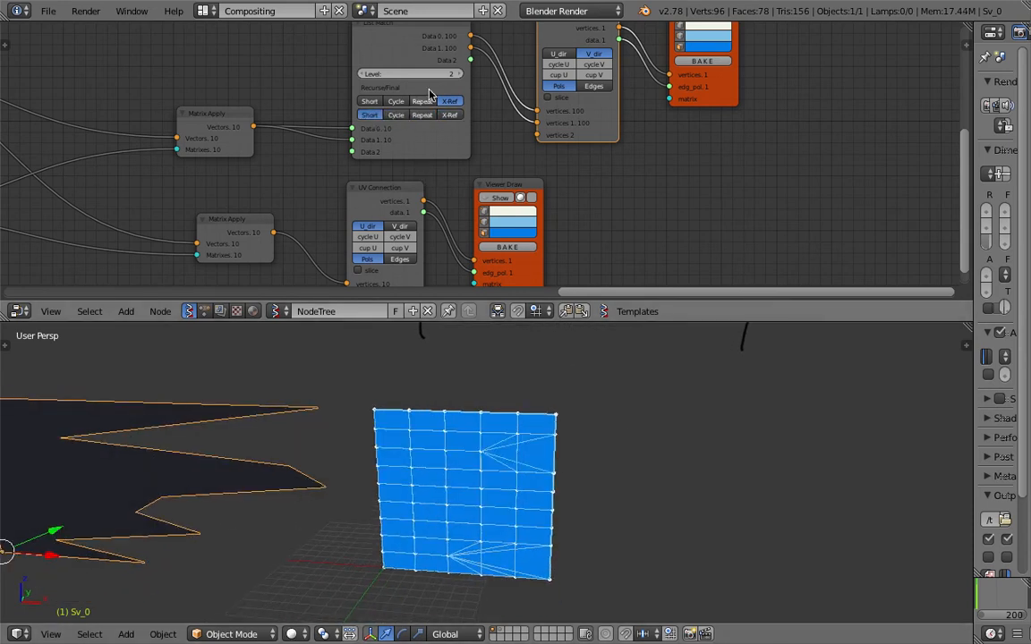
Step: Set the upper UV Connection to Edges, compare U_dir with V_dir, keep V_dir, and toggle slice on and off
{"action": "left_click", "coordinate": [460, 76]}
{"action": "left_click", "coordinate": [566, 55]}
{"action": "left_click", "coordinate": [595, 86]}
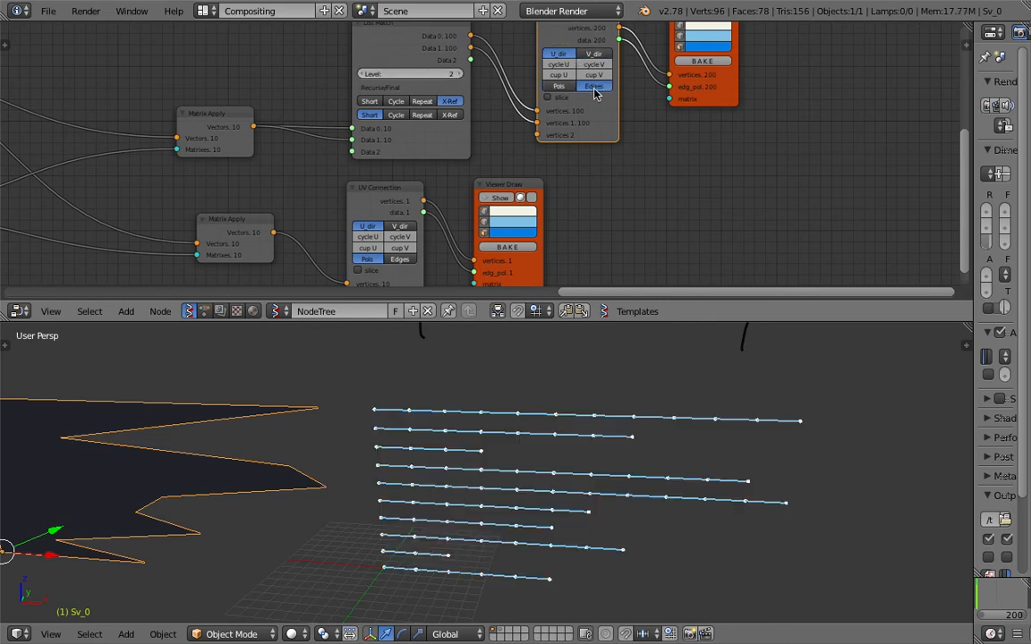
{"action": "middle_click_drag", "start_coordinate": [566, 456], "coordinate": [573, 454]}
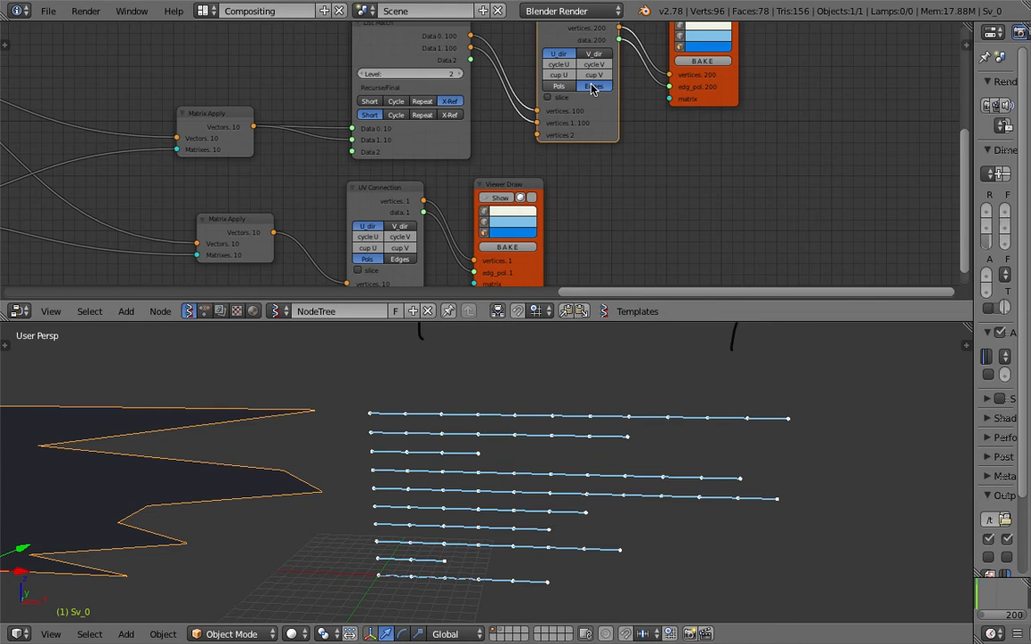
{"action": "left_click", "coordinate": [594, 53]}
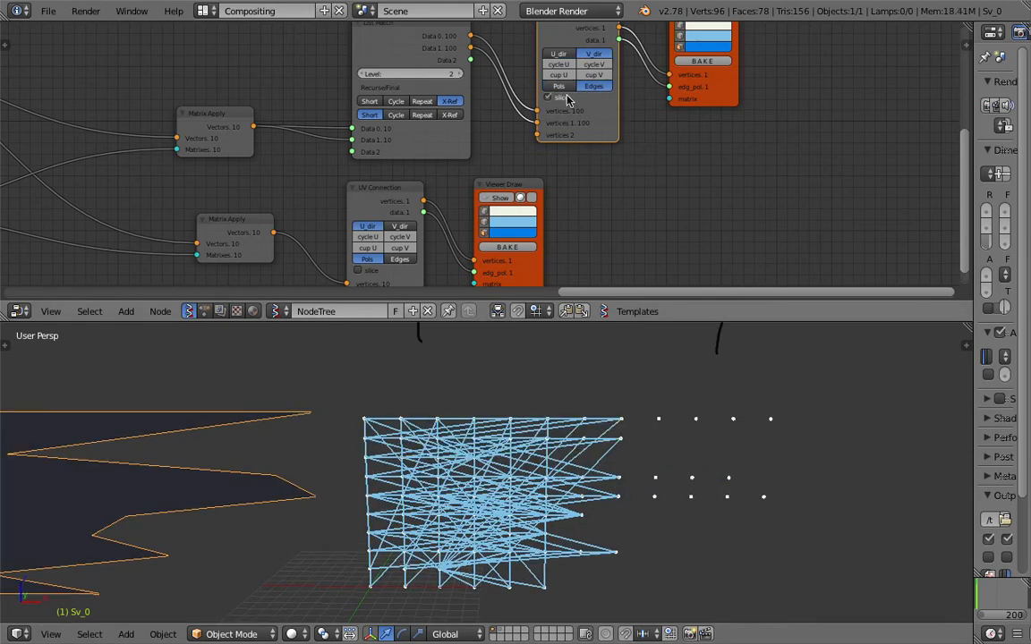
{"action": "left_click_drag", "start_coordinate": [569, 119], "coordinate": [554, 92]}
Step: Cut the link from the List Match Data 1 output to the upper UV Connection's second vertices input
{"action": "middle_click_drag", "start_coordinate": [398, 68], "coordinate": [378, 95]}
{"action": "scroll", "coordinate": [385, 93], "scroll_direction": "up", "scroll_amount": 1}
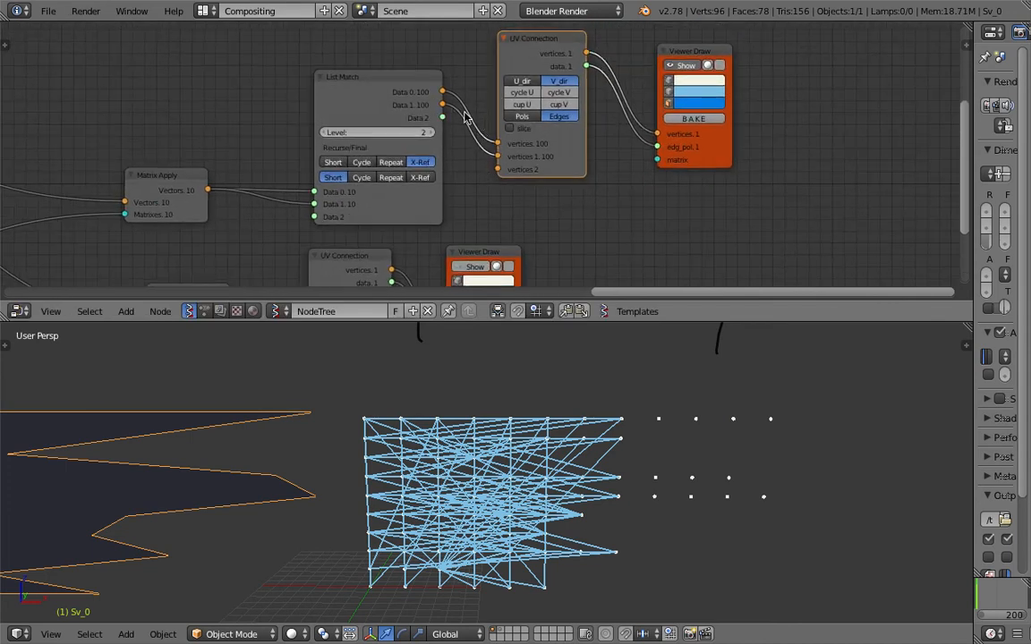
{"action": "right_click_drag", "start_coordinate": [463, 116], "coordinate": [462, 140], "text": "ctrl"}
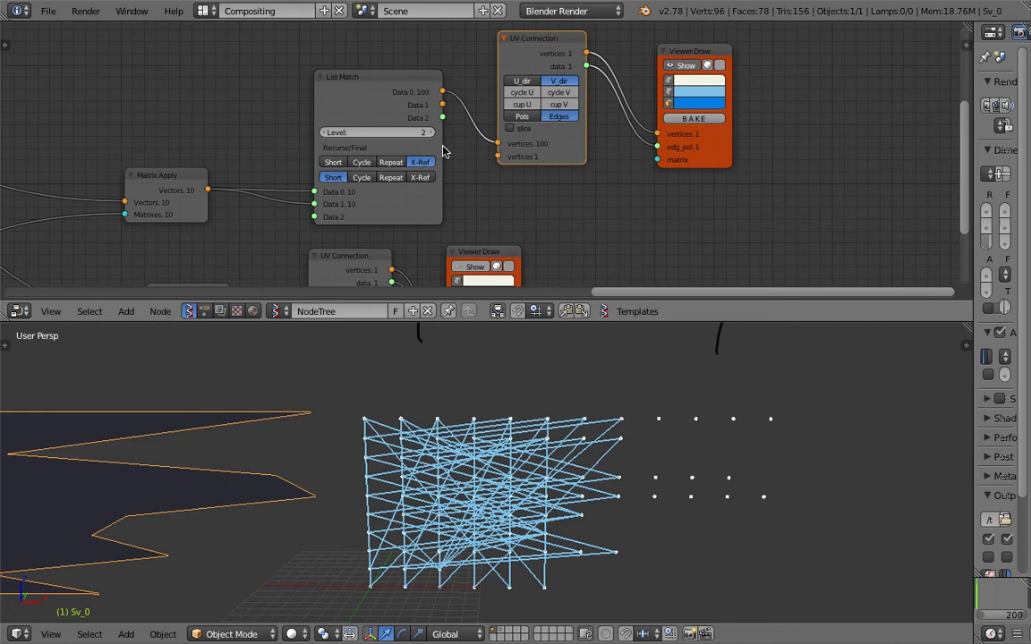
Step: Compare the List Match final modes X-Ref, Repeat, Cycle and Short with only the Data 0 output connected
{"action": "left_click", "coordinate": [422, 175]}
{"action": "left_click", "coordinate": [401, 177]}
{"action": "left_click", "coordinate": [413, 177]}
{"action": "left_click", "coordinate": [385, 179]}
{"action": "left_click", "coordinate": [358, 179]}
{"action": "left_click", "coordinate": [333, 177]}
{"action": "left_click", "coordinate": [361, 178]}
{"action": "left_click", "coordinate": [391, 177]}
{"action": "left_click", "coordinate": [420, 179]}
{"action": "left_click", "coordinate": [391, 177]}
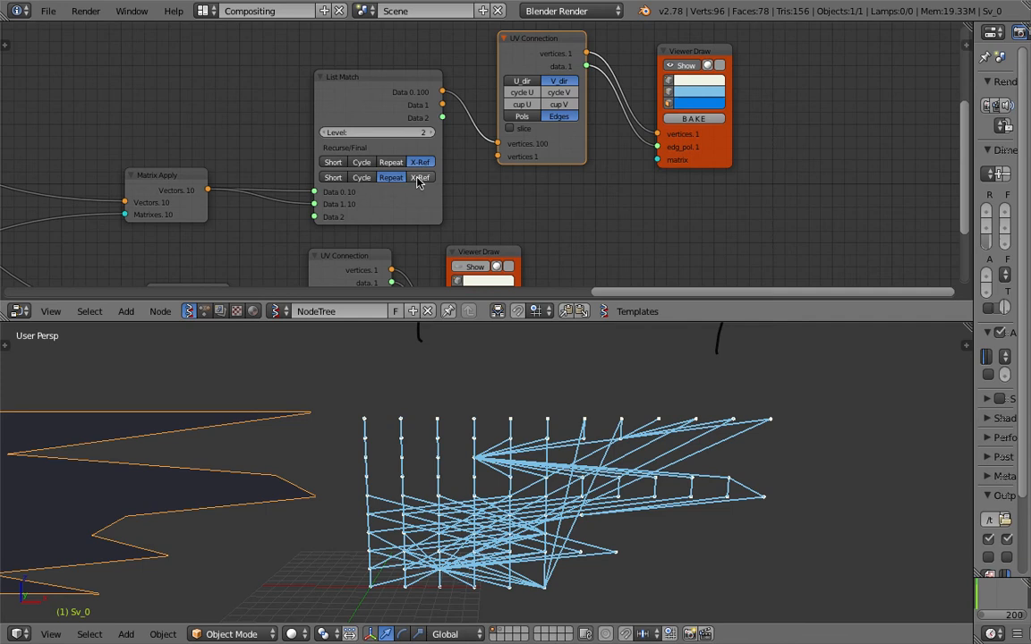
Step: Widen the List Match node slightly and set its final mode to X-Ref
{"action": "left_click", "coordinate": [438, 169]}
{"action": "left_click_drag", "start_coordinate": [444, 169], "coordinate": [456, 163]}
{"action": "left_click", "coordinate": [435, 178]}
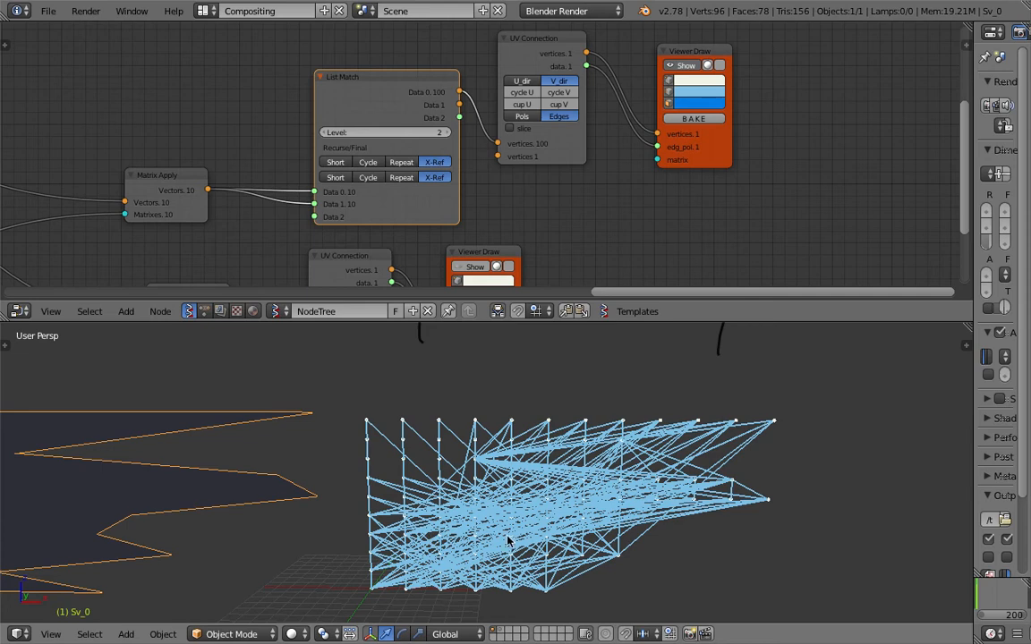
Step: Switch the List Match final mode between Repeat, Cycle and Short, leaving it on Short
{"action": "left_click", "coordinate": [370, 178]}
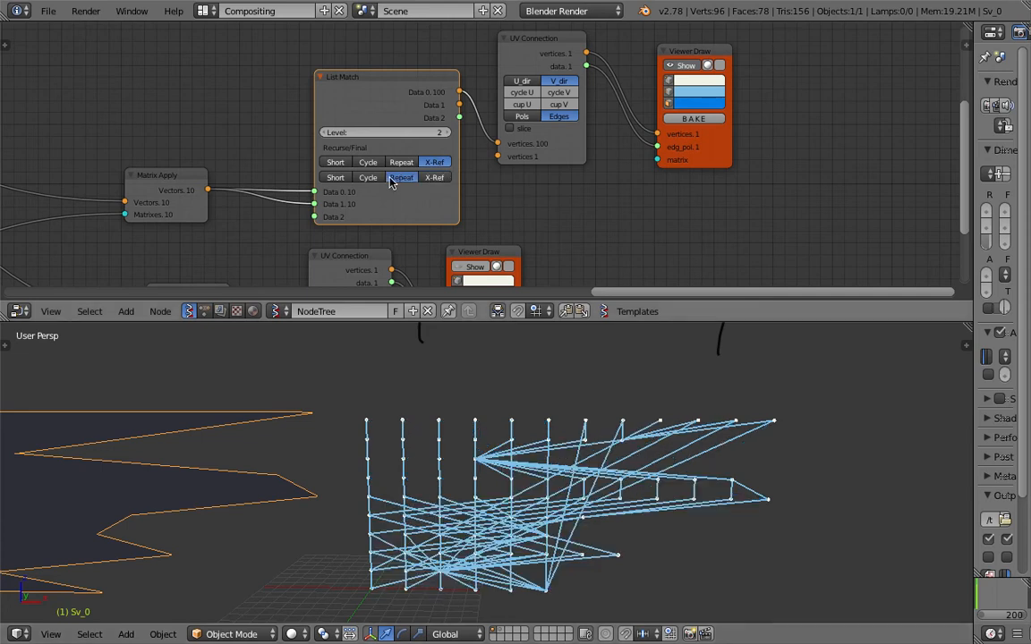
{"action": "left_click", "coordinate": [336, 178]}
{"action": "left_click", "coordinate": [368, 178]}
{"action": "left_click", "coordinate": [336, 178]}
{"action": "left_click", "coordinate": [368, 178]}
{"action": "left_click", "coordinate": [336, 178]}
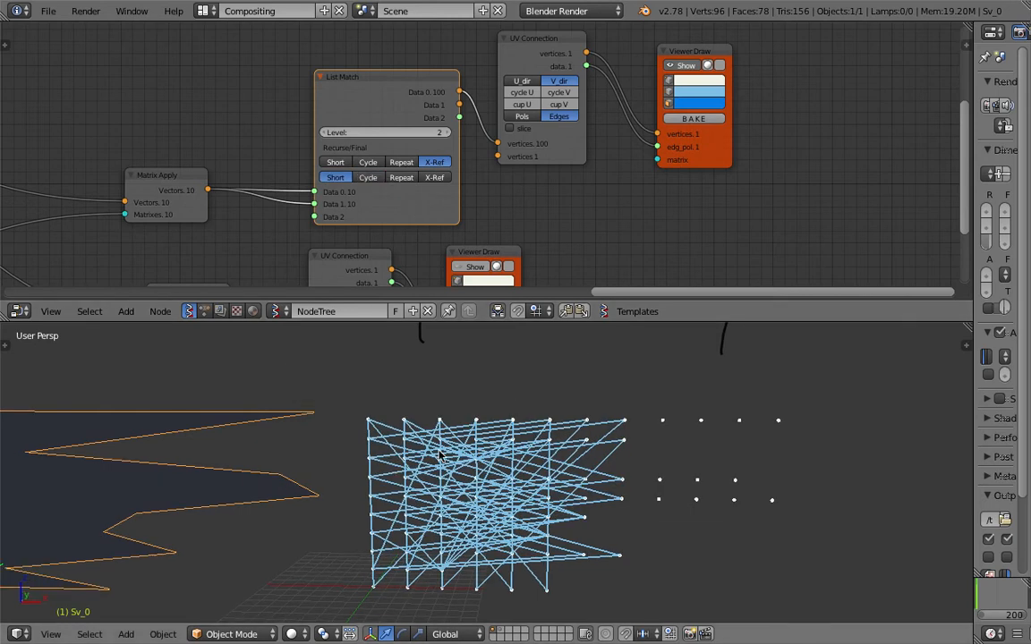
Step: Save over the current blend file with the List Match final mode on Short
{"action": "scroll", "coordinate": [542, 462], "scroll_direction": "up", "scroll_amount": 1}
{"action": "key", "text": "ctrl+s"}
{"action": "left_click", "coordinate": [541, 464]}
Step: Change the seed of the Random Num Gen node to generate different row lengths
{"action": "scroll", "coordinate": [549, 475], "scroll_direction": "down", "scroll_amount": 1}
{"action": "middle_click_drag", "start_coordinate": [35, 182], "coordinate": [406, 105]}
{"action": "middle_click_drag", "start_coordinate": [214, 133], "coordinate": [511, 145]}
{"action": "middle_click_drag", "start_coordinate": [47, 150], "coordinate": [418, 165]}
{"action": "middle_click_drag", "start_coordinate": [289, 114], "coordinate": [442, 179]}
{"action": "scroll", "coordinate": [442, 179], "scroll_direction": "up", "scroll_amount": 3}
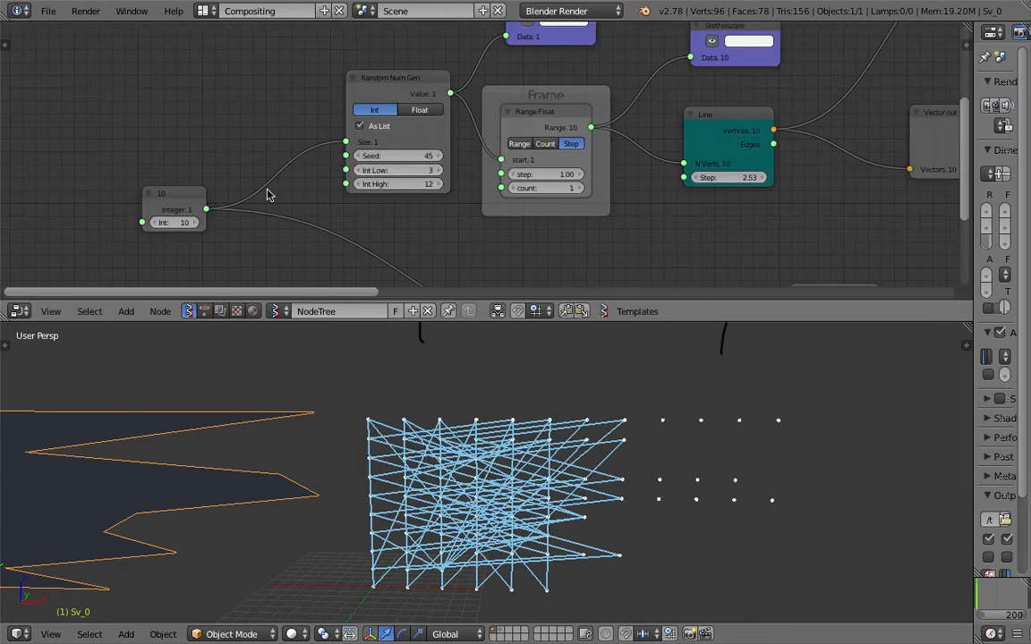
{"action": "left_click_drag", "start_coordinate": [391, 158], "coordinate": [492, 158]}
Step: Try Cycle as the List Match final mode on the reseeded rows and settle on X-Ref
{"action": "mouse_move", "coordinate": [940, 145]}
{"action": "middle_mouse_down"}
{"action": "mouse_move", "coordinate": [620, 170]}
{"action": "mouse_move", "coordinate": [507, 198]}
{"action": "mouse_move", "coordinate": [637, 123]}
{"action": "mouse_move", "coordinate": [574, 177]}
{"action": "middle_mouse_up"}
{"action": "scroll", "coordinate": [573, 180], "scroll_direction": "down", "scroll_amount": 3}
{"action": "scroll", "coordinate": [443, 136], "scroll_direction": "up", "scroll_amount": 5}
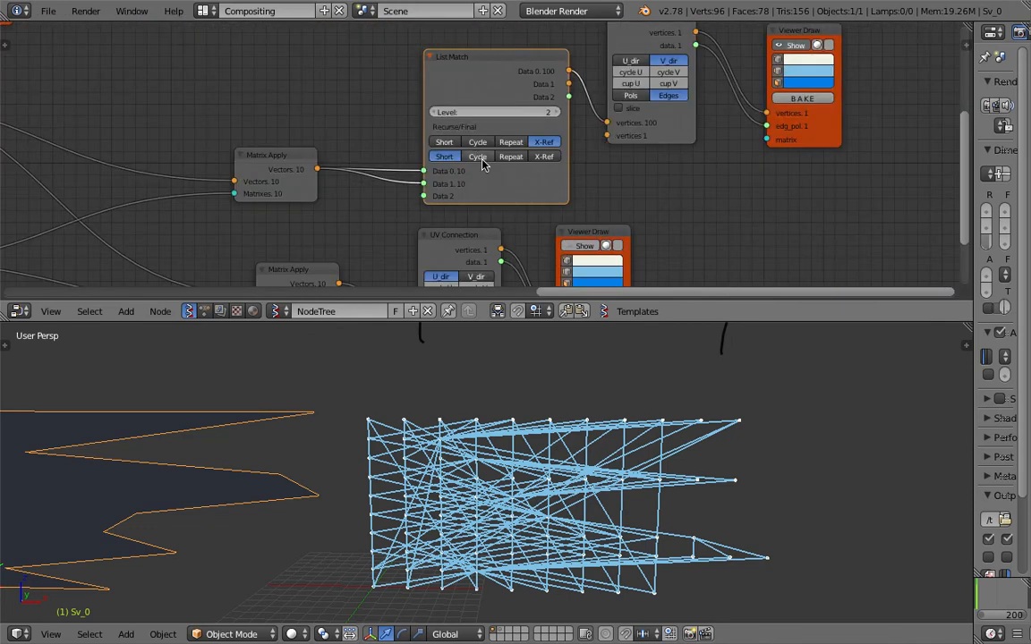
{"action": "left_click", "coordinate": [480, 157]}
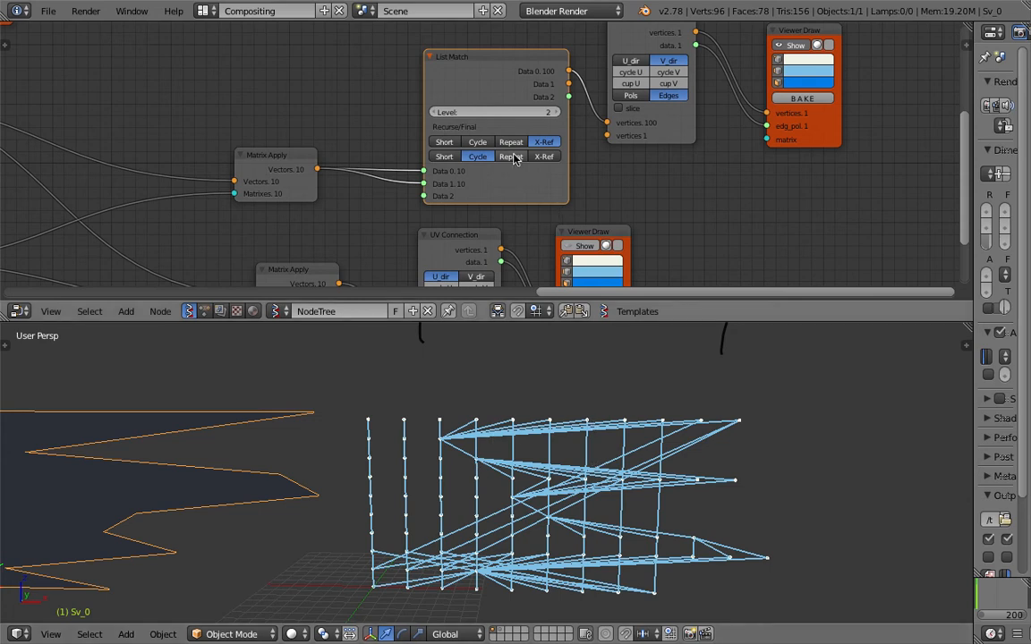
{"action": "left_click", "coordinate": [545, 157]}
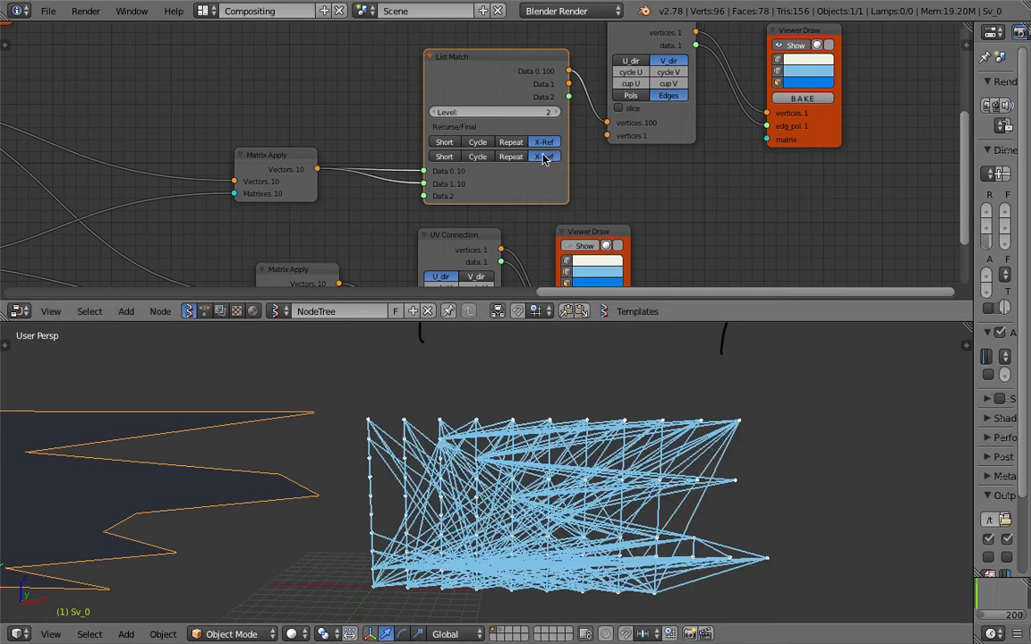
Step: Reposition the List Match node and the Matrix Apply node feeding it so they sit closer together
{"action": "middle_click_drag", "start_coordinate": [675, 160], "coordinate": [614, 178]}
{"action": "left_click_drag", "start_coordinate": [455, 83], "coordinate": [434, 69]}
{"action": "middle_click_drag", "start_coordinate": [428, 113], "coordinate": [426, 164]}
{"action": "scroll", "coordinate": [425, 164], "scroll_direction": "up", "scroll_amount": 1}
{"action": "left_click_drag", "start_coordinate": [212, 230], "coordinate": [212, 185]}
{"action": "scroll", "coordinate": [202, 194], "scroll_direction": "down", "scroll_amount": 3}
{"action": "middle_click_drag", "start_coordinate": [203, 193], "coordinate": [289, 174]}
{"action": "left_click_drag", "start_coordinate": [327, 160], "coordinate": [318, 154]}
Step: Move the upper UV Connection and Viewer Draw nodes closer to List Match and link Data 1 to the second vertices input
{"action": "scroll", "coordinate": [318, 154], "scroll_direction": "up", "scroll_amount": 4}
{"action": "mouse_move", "coordinate": [491, 78]}
{"action": "left_mouse_down"}
{"action": "mouse_move", "coordinate": [468, 66]}
{"action": "mouse_move", "coordinate": [491, 68]}
{"action": "left_mouse_up"}
{"action": "left_click_drag", "start_coordinate": [694, 56], "coordinate": [636, 54]}
{"action": "left_click_drag", "start_coordinate": [865, 71], "coordinate": [784, 71]}
{"action": "mouse_move", "coordinate": [530, 86]}
{"action": "left_mouse_down"}
{"action": "mouse_move", "coordinate": [490, 102]}
{"action": "mouse_move", "coordinate": [614, 185]}
{"action": "left_mouse_up"}
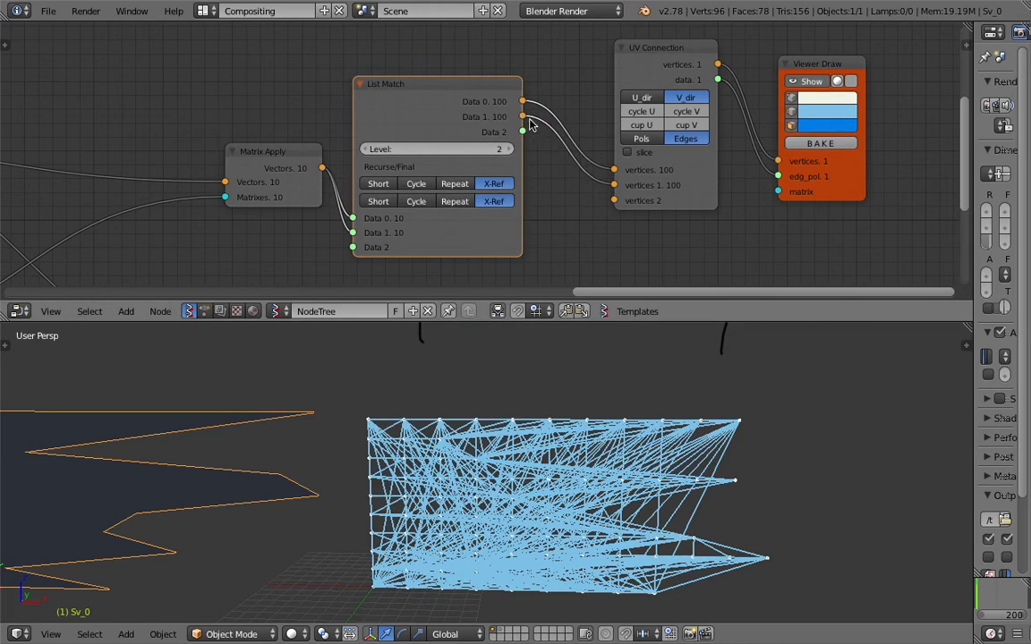
Step: Move the upper UV Connection and Viewer Draw nearer List Match, and try Repeat and Cycle before settling on the Short final mode
{"action": "left_click_drag", "start_coordinate": [676, 204], "coordinate": [558, 122]}
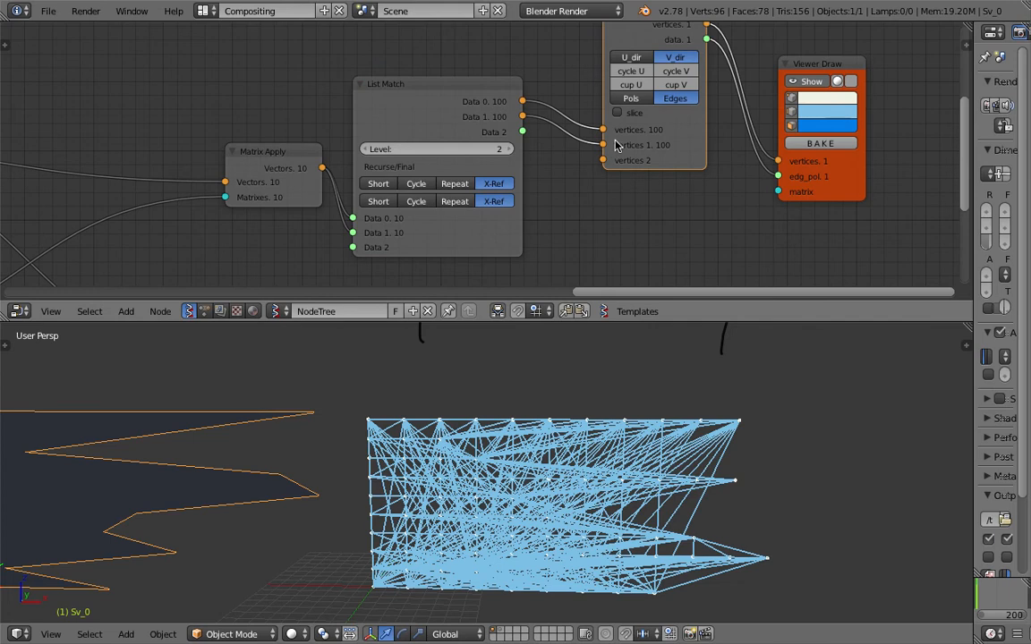
{"action": "mouse_move", "coordinate": [783, 157]}
{"action": "left_mouse_down"}
{"action": "mouse_move", "coordinate": [771, 135]}
{"action": "mouse_move", "coordinate": [740, 131]}
{"action": "left_mouse_up"}
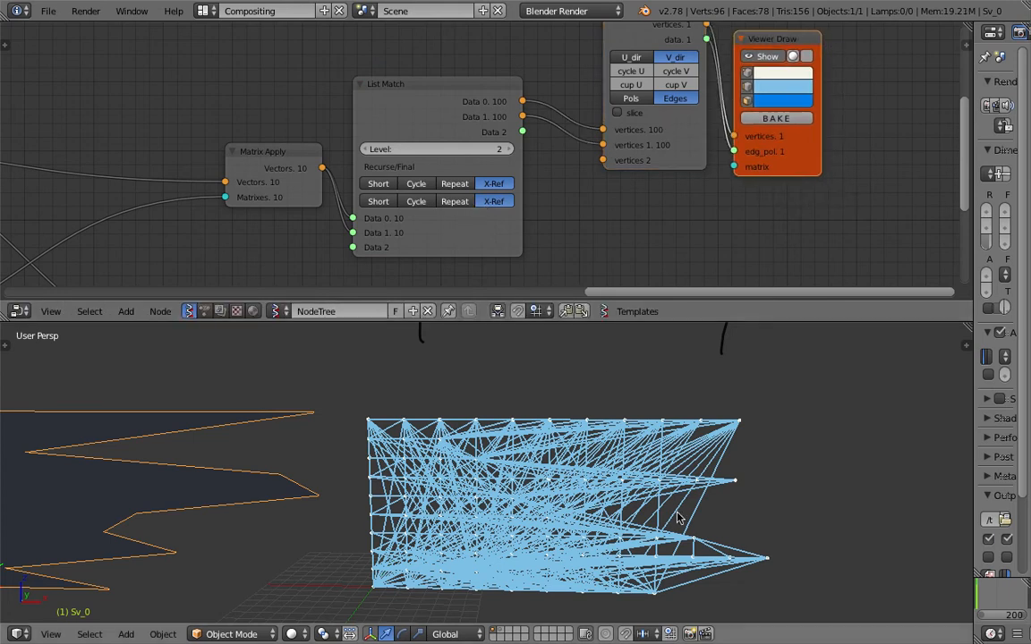
{"action": "left_click", "coordinate": [455, 201]}
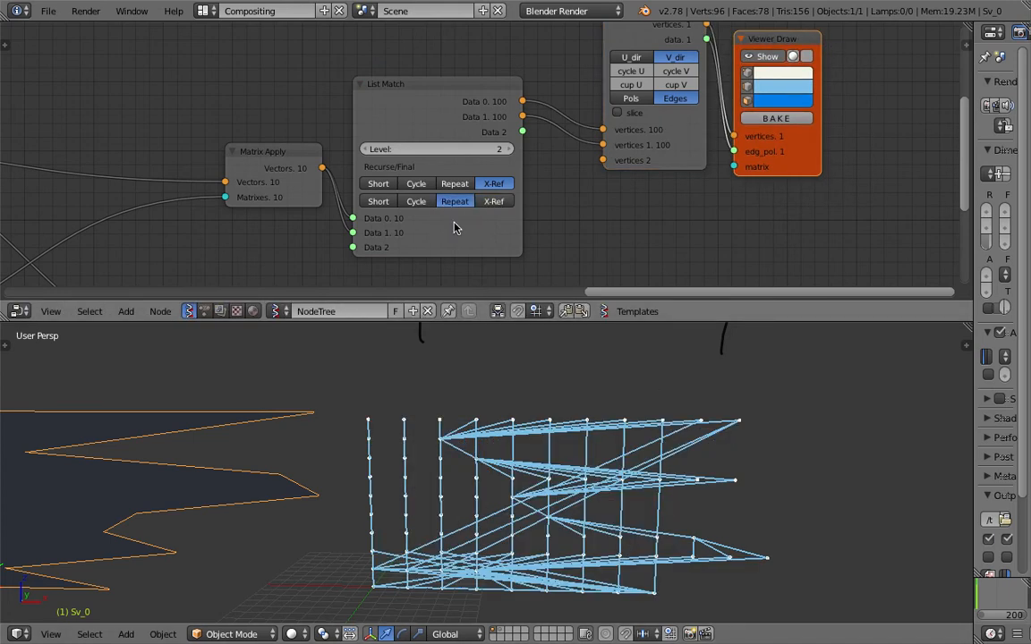
{"action": "left_click", "coordinate": [417, 202]}
{"action": "left_click", "coordinate": [378, 202]}
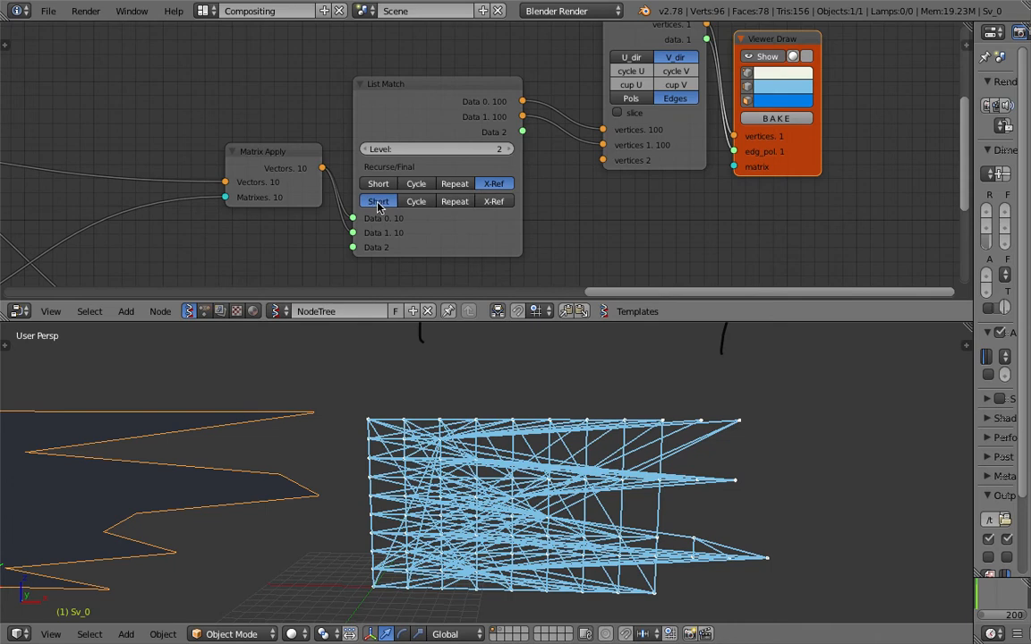
Step: Save the file and enlarge the node editor by lowering its boundary with the 3D view
{"action": "mouse_move", "coordinate": [523, 453]}
{"action": "middle_mouse_down"}
{"action": "mouse_move", "coordinate": [552, 488]}
{"action": "mouse_move", "coordinate": [520, 447]}
{"action": "middle_mouse_up"}
{"action": "middle_click_drag", "start_coordinate": [608, 499], "coordinate": [559, 449]}
{"action": "key", "text": "ctrl+s"}
{"action": "left_click", "coordinate": [555, 484]}
{"action": "key", "text": "ctrl+s"}
{"action": "left_click", "coordinate": [559, 448]}
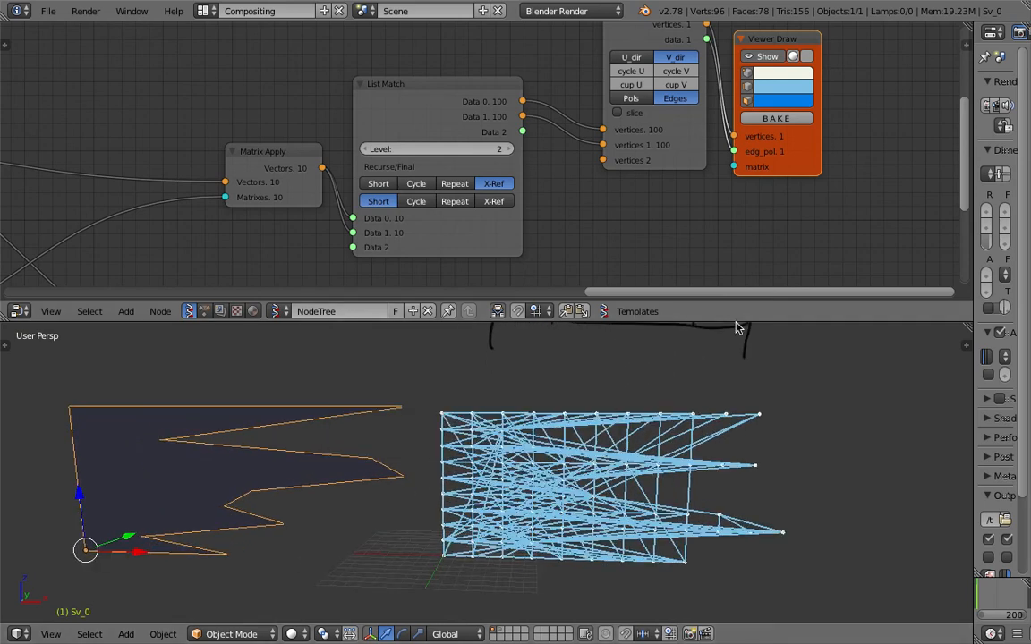
{"action": "left_click_drag", "start_coordinate": [627, 321], "coordinate": [687, 436]}
Step: Hide the upper Viewer Draw's output, shift the List Match node slightly and save the file
{"action": "mouse_move", "coordinate": [617, 291]}
{"action": "middle_mouse_down"}
{"action": "mouse_move", "coordinate": [605, 223]}
{"action": "mouse_move", "coordinate": [581, 299]}
{"action": "mouse_move", "coordinate": [617, 134]}
{"action": "middle_mouse_up"}
{"action": "left_click", "coordinate": [718, 114]}
{"action": "middle_click_drag", "start_coordinate": [484, 231], "coordinate": [482, 280]}
{"action": "middle_click_drag", "start_coordinate": [475, 182], "coordinate": [469, 231]}
{"action": "left_click_drag", "start_coordinate": [416, 124], "coordinate": [426, 101]}
{"action": "key", "text": "ctrl+s"}
{"action": "left_click", "coordinate": [458, 171]}
{"action": "scroll", "coordinate": [515, 105], "scroll_direction": "down", "scroll_amount": 3}
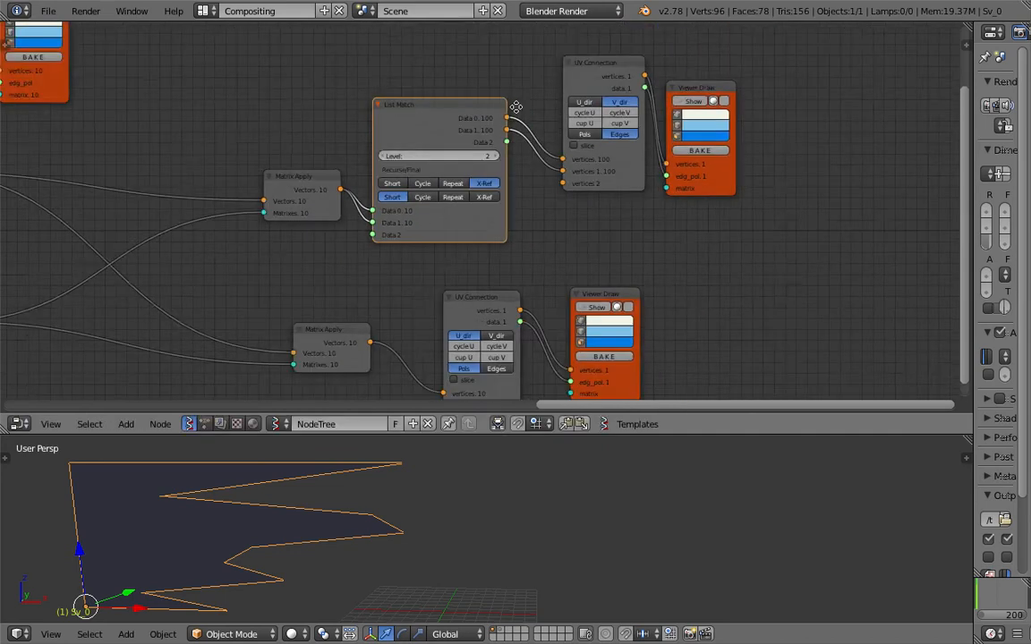
Step: Look over the whole node tree and the mesh left in the 3D view, saving the file along the way
{"action": "middle_click_drag", "start_coordinate": [516, 106], "coordinate": [414, 197]}
{"action": "middle_click_drag", "start_coordinate": [472, 165], "coordinate": [771, 138]}
{"action": "scroll", "coordinate": [592, 222], "scroll_direction": "down", "scroll_amount": 4}
{"action": "middle_click_drag", "start_coordinate": [682, 246], "coordinate": [822, 330]}
{"action": "scroll", "coordinate": [652, 231], "scroll_direction": "down", "scroll_amount": 1}
{"action": "scroll", "coordinate": [589, 222], "scroll_direction": "down", "scroll_amount": 2}
{"action": "middle_click_drag", "start_coordinate": [588, 221], "coordinate": [579, 125]}
{"action": "scroll", "coordinate": [579, 125], "scroll_direction": "down", "scroll_amount": 1}
{"action": "key", "text": "ctrl+s"}
{"action": "left_click", "coordinate": [580, 122]}
{"action": "middle_click_drag", "start_coordinate": [442, 579], "coordinate": [483, 534]}
{"action": "key", "text": "ctrl+s"}
{"action": "left_click", "coordinate": [509, 509]}
{"action": "scroll", "coordinate": [573, 148], "scroll_direction": "up", "scroll_amount": 5}
{"action": "middle_click_drag", "start_coordinate": [732, 223], "coordinate": [442, 206]}
{"action": "scroll", "coordinate": [455, 184], "scroll_direction": "up", "scroll_amount": 9}
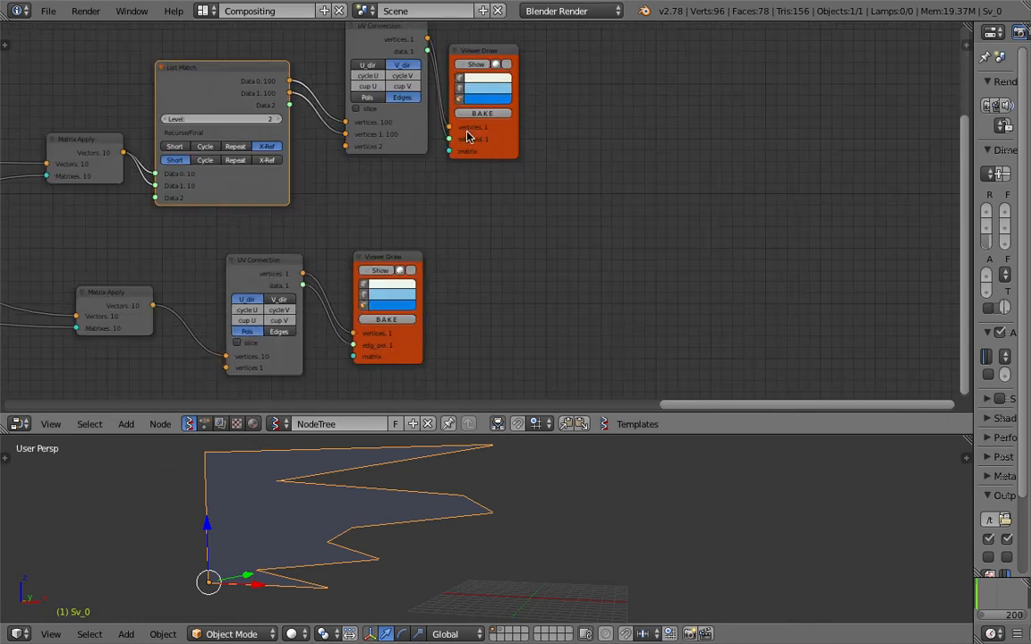
Step: Toggle the display of both Viewer Draw nodes on and off again, and save the file
{"action": "left_click", "coordinate": [470, 67]}
{"action": "left_click", "coordinate": [472, 63]}
{"action": "left_click", "coordinate": [380, 269]}
{"action": "left_click", "coordinate": [380, 269]}
{"action": "scroll", "coordinate": [463, 287], "scroll_direction": "down", "scroll_amount": 4}
{"action": "key", "text": "ctrl+s"}
{"action": "left_click", "coordinate": [528, 234]}
{"action": "middle_click_drag", "start_coordinate": [468, 56], "coordinate": [517, 197]}
{"action": "middle_click_drag", "start_coordinate": [458, 79], "coordinate": [431, 197]}
{"action": "key", "text": "shift+a"}
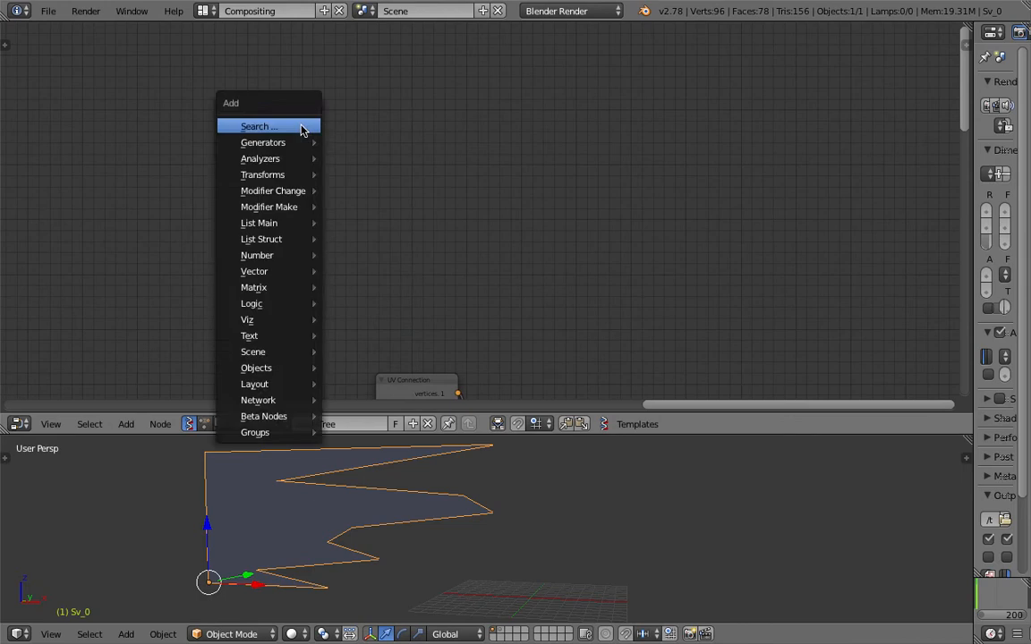
{"action": "left_click", "coordinate": [300, 126]}
{"action": "type", "text": "no"}
{"action": "key", "text": "Escape"}
Step: Add a Note node in the empty area above the existing tree and duplicate it so two notes are stacked
{"action": "key", "text": "shift+a"}
{"action": "left_click", "coordinate": [301, 126]}
{"action": "type", "text": "note"}
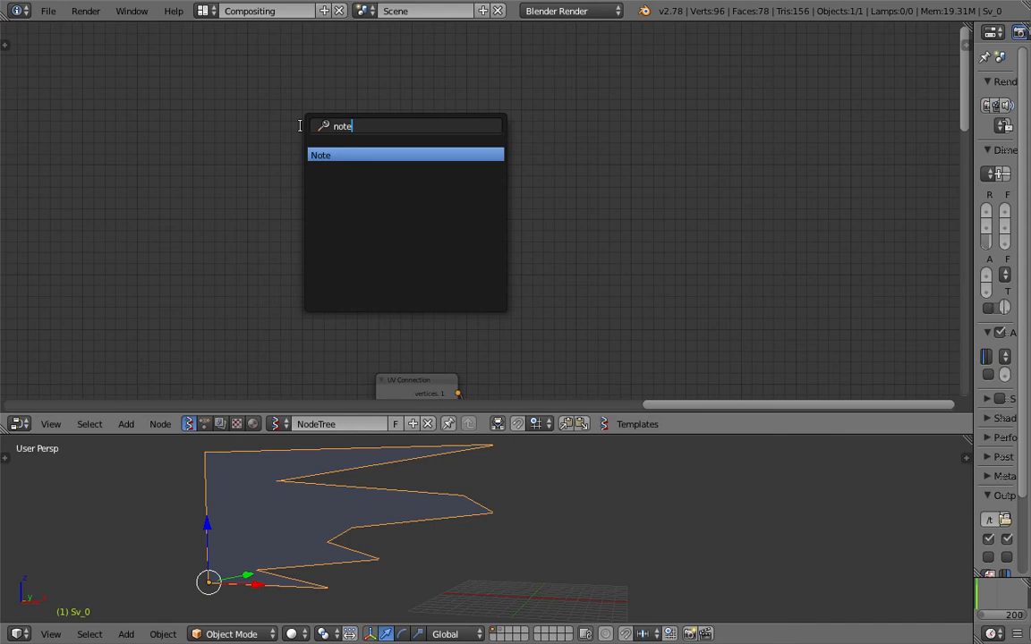
{"action": "key", "text": "Return"}
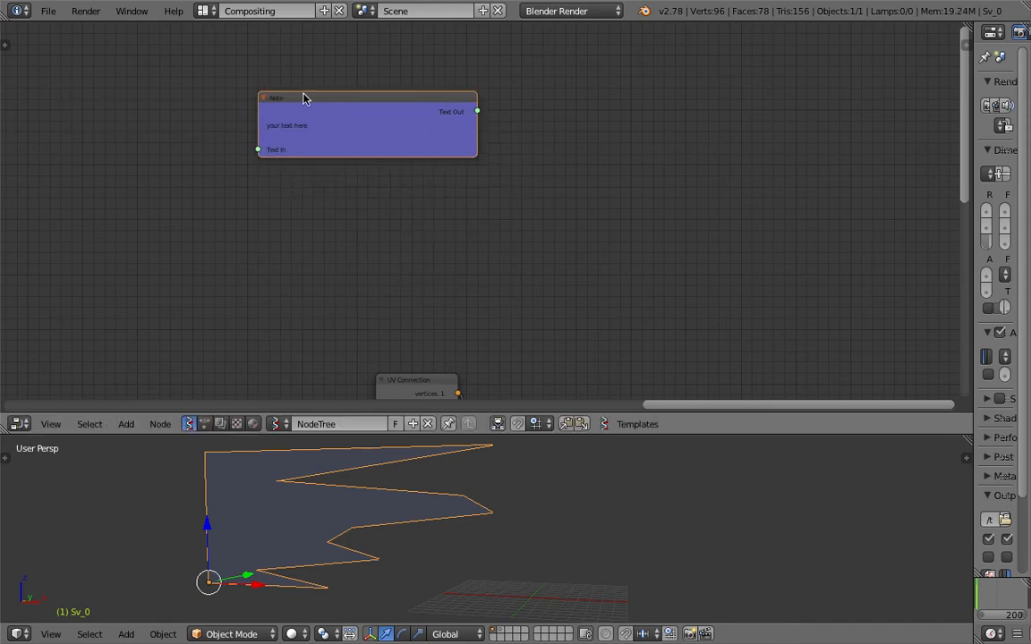
{"action": "left_click", "coordinate": [306, 97]}
{"action": "key", "text": "shift+d"}
{"action": "scroll", "coordinate": [340, 175], "scroll_direction": "up", "scroll_amount": 3}
{"action": "right_click", "coordinate": [362, 112]}
{"action": "middle_click_drag", "start_coordinate": [362, 113], "coordinate": [139, 154]}
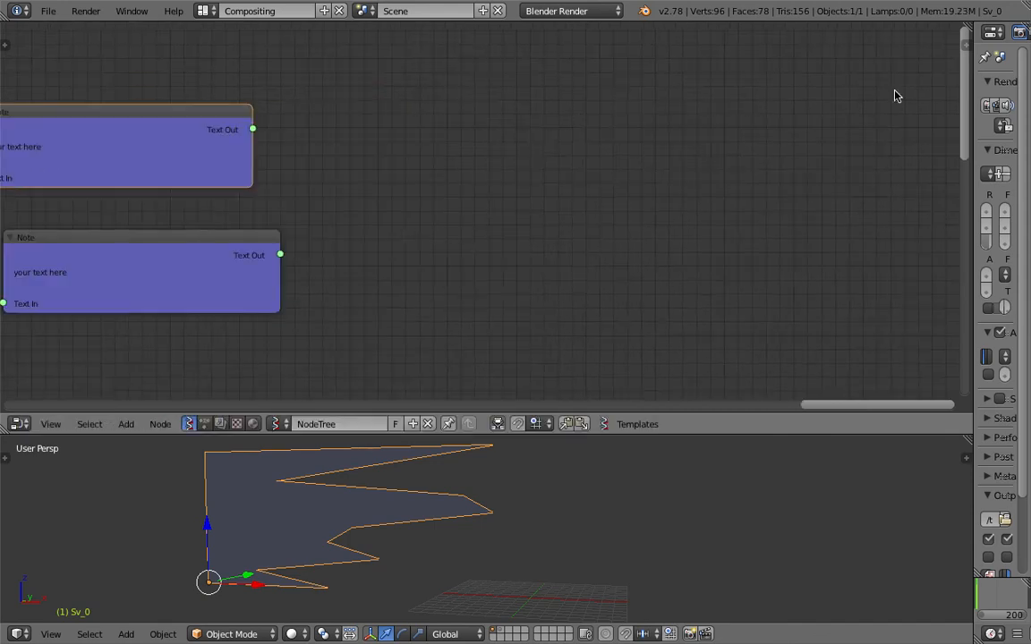
Step: Turn on Show text for both Note nodes so their text can be edited on the node
{"action": "left_click", "coordinate": [966, 45]}
{"action": "middle_click_drag", "start_coordinate": [613, 163], "coordinate": [764, 151]}
{"action": "left_click", "coordinate": [920, 205]}
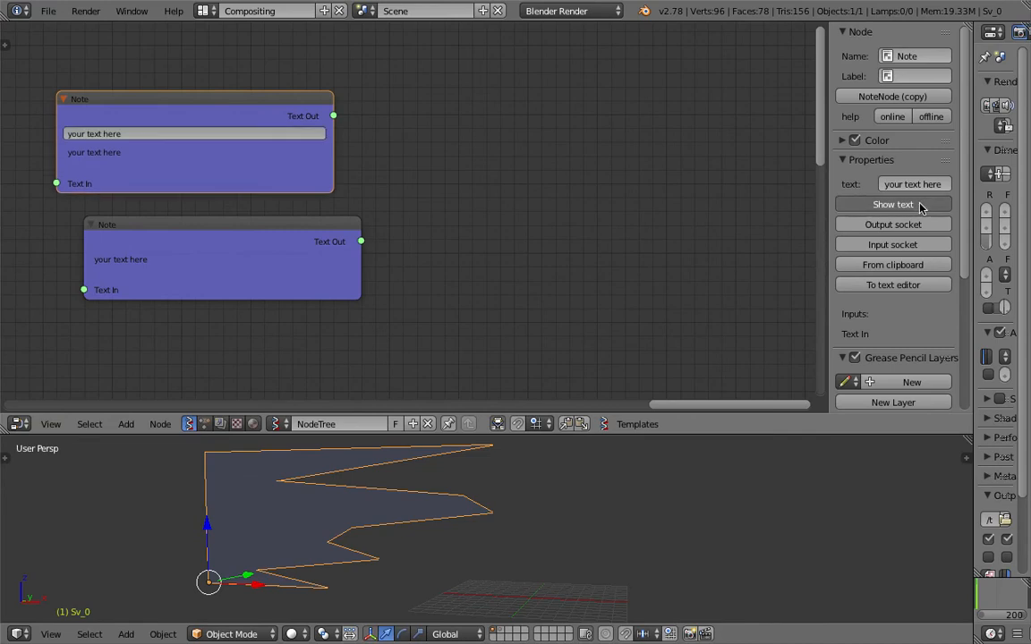
{"action": "right_click", "coordinate": [278, 230]}
{"action": "left_click", "coordinate": [867, 206]}
{"action": "middle_click_drag", "start_coordinate": [322, 141], "coordinate": [471, 148]}
{"action": "scroll", "coordinate": [471, 148], "scroll_direction": "up", "scroll_amount": 3}
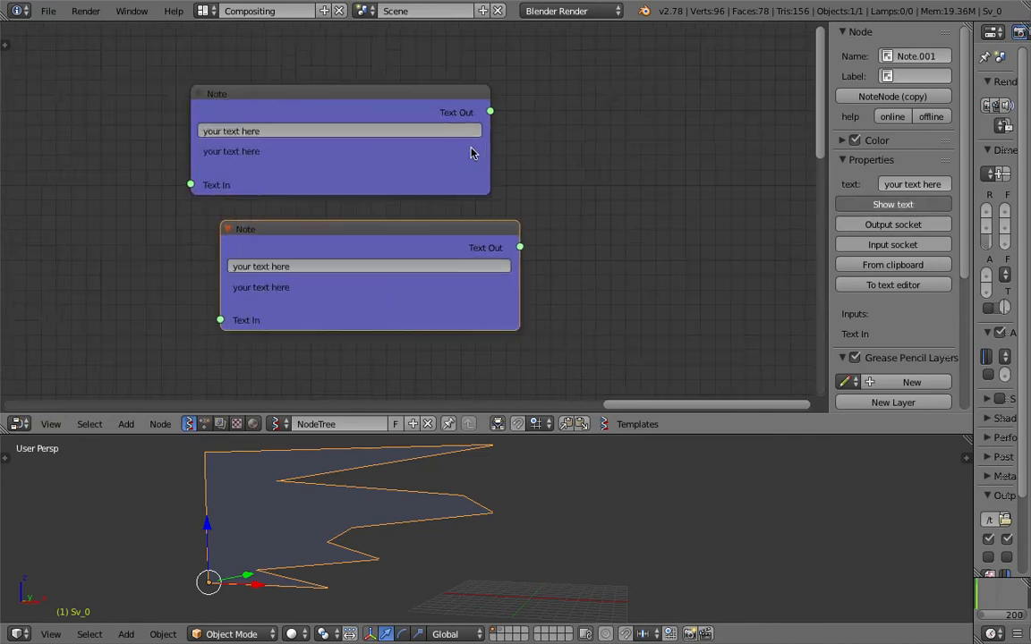
Step: Set the upper Note's text to "durian, mango, banana, apple" and the lower Note's text to "juice, ice, shake"
{"action": "left_click", "coordinate": [472, 120]}
{"action": "type", "text": "dun"}
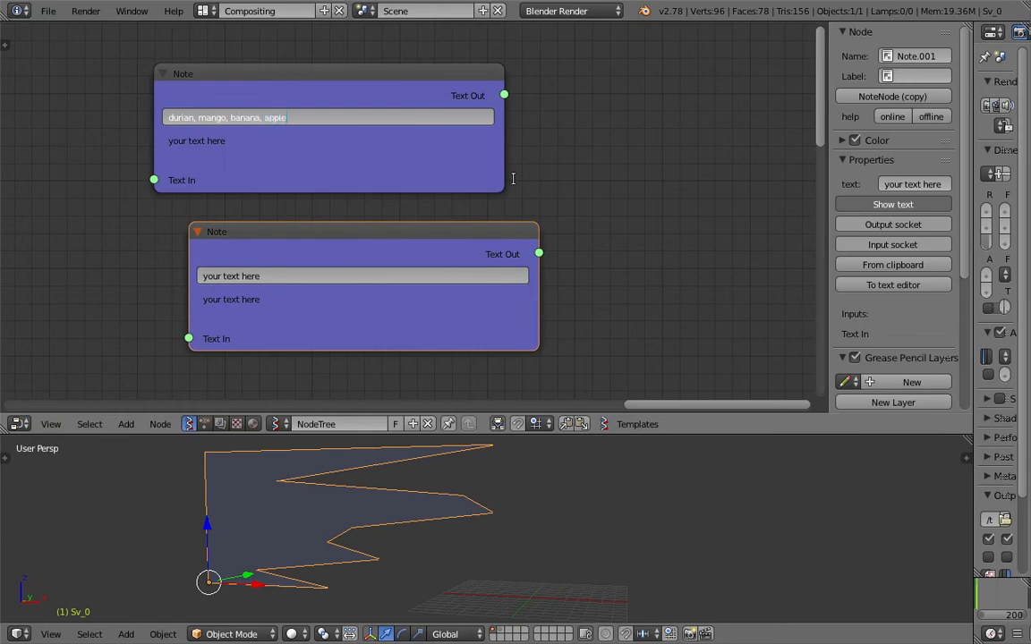
{"action": "key", "text": "Return"}
{"action": "left_click", "coordinate": [318, 276]}
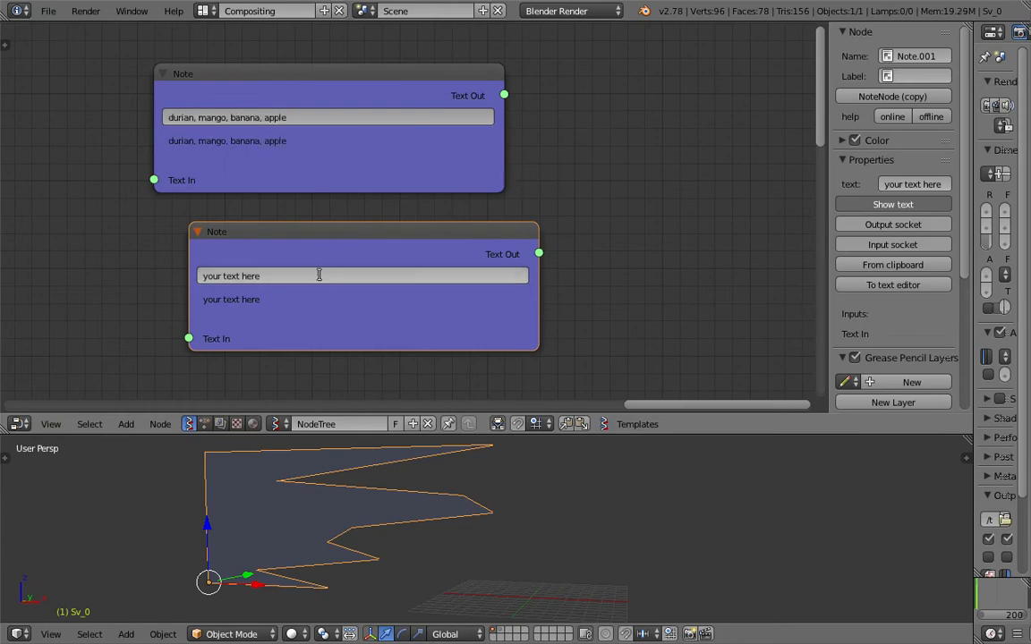
{"action": "key", "text": "BackSpace"}
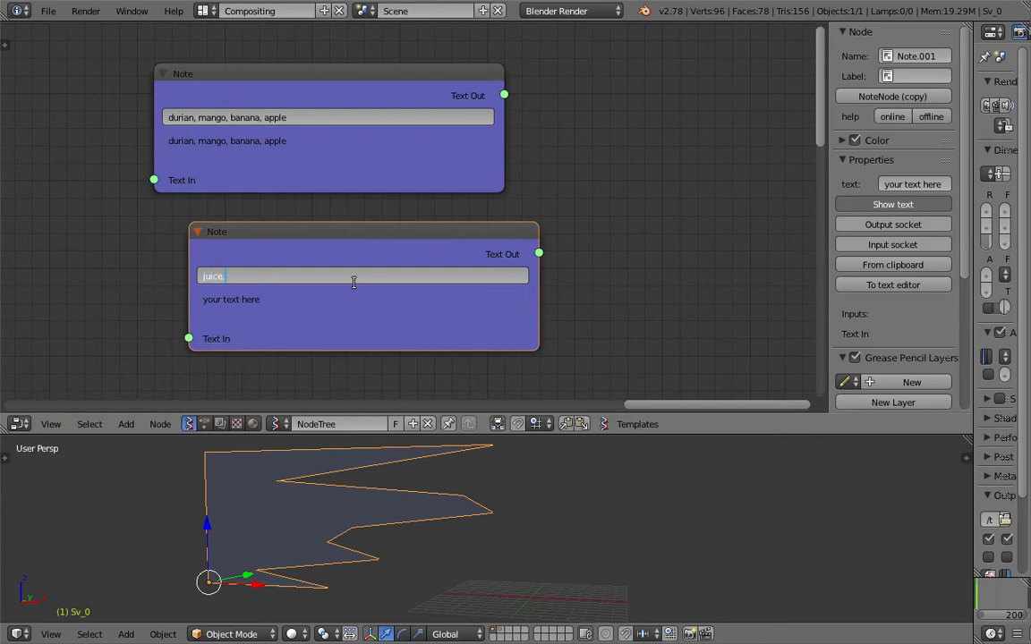
{"action": "type", "text": "juice, ice, shake"}
{"action": "key", "text": "Return"}
Step: Align the lower Note node more closely beneath the upper one and save the file
{"action": "left_click", "coordinate": [391, 172]}
{"action": "left_click_drag", "start_coordinate": [406, 250], "coordinate": [352, 255]}
{"action": "key", "text": "ctrl+s"}
{"action": "left_click", "coordinate": [346, 255]}
{"action": "middle_click_drag", "start_coordinate": [587, 181], "coordinate": [507, 171]}
{"action": "scroll", "coordinate": [551, 176], "scroll_direction": "down", "scroll_amount": 1}
Step: Add a List Match node beside the notes, linking the fruit Note to Data 0 and the juice Note to Data 1
{"action": "key", "text": "shift+a"}
{"action": "left_click", "coordinate": [506, 172]}
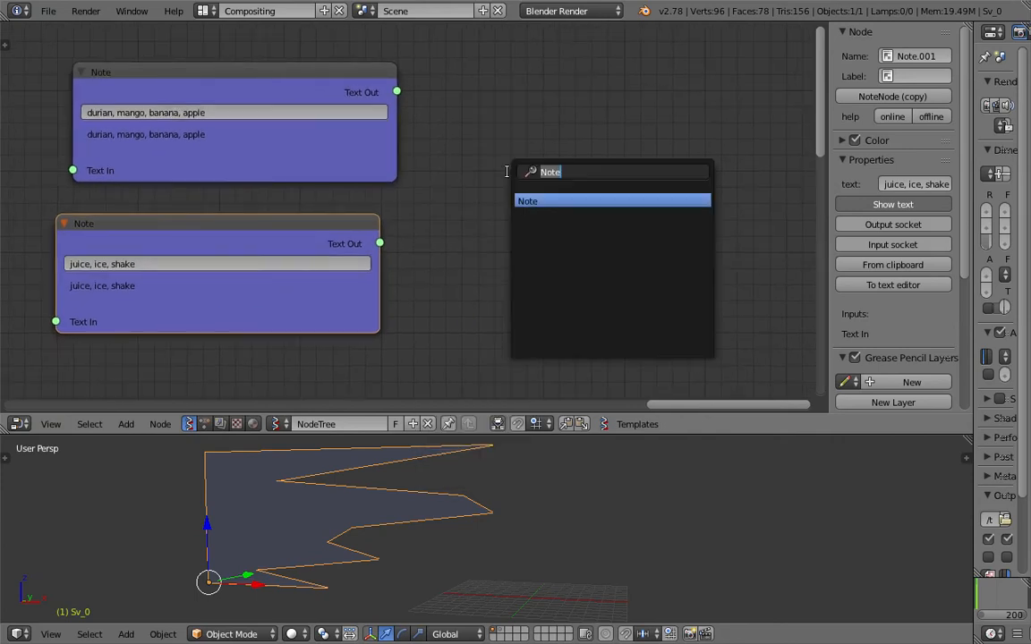
{"action": "type", "text": "list m"}
{"action": "key", "text": "Down"}
{"action": "key", "text": "Up"}
{"action": "key", "text": "Return"}
{"action": "left_click", "coordinate": [504, 113]}
{"action": "left_click_drag", "start_coordinate": [396, 91], "coordinate": [504, 258]}
{"action": "left_click_drag", "start_coordinate": [381, 244], "coordinate": [504, 276]}
{"action": "left_click_drag", "start_coordinate": [601, 170], "coordinate": [551, 145]}
Step: Add a Stethoscope node beside the new List Match and link the Data 0 output to it
{"action": "middle_click_drag", "start_coordinate": [775, 141], "coordinate": [747, 140]}
{"action": "key", "text": "shift+a"}
{"action": "left_click", "coordinate": [672, 141]}
{"action": "type", "text": "ste"}
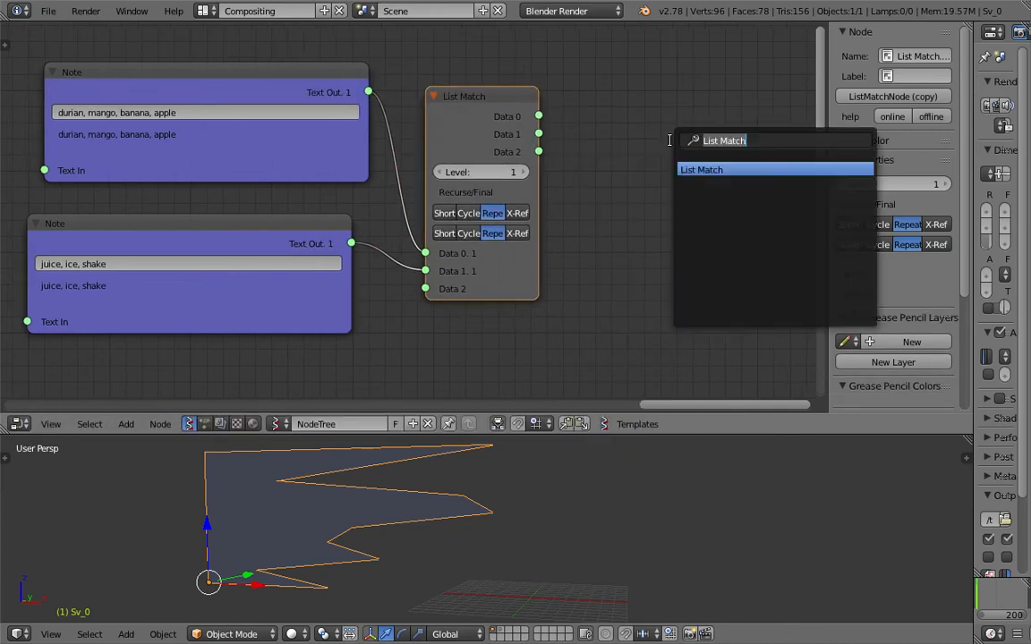
{"action": "left_click", "coordinate": [713, 168]}
{"action": "left_click", "coordinate": [663, 100]}
{"action": "left_click_drag", "start_coordinate": [540, 116], "coordinate": [660, 146]}
Step: Hide the node editor's properties sidebar and reposition the Stethoscope so its full output can be read
{"action": "middle_click_drag", "start_coordinate": [661, 91], "coordinate": [507, 85]}
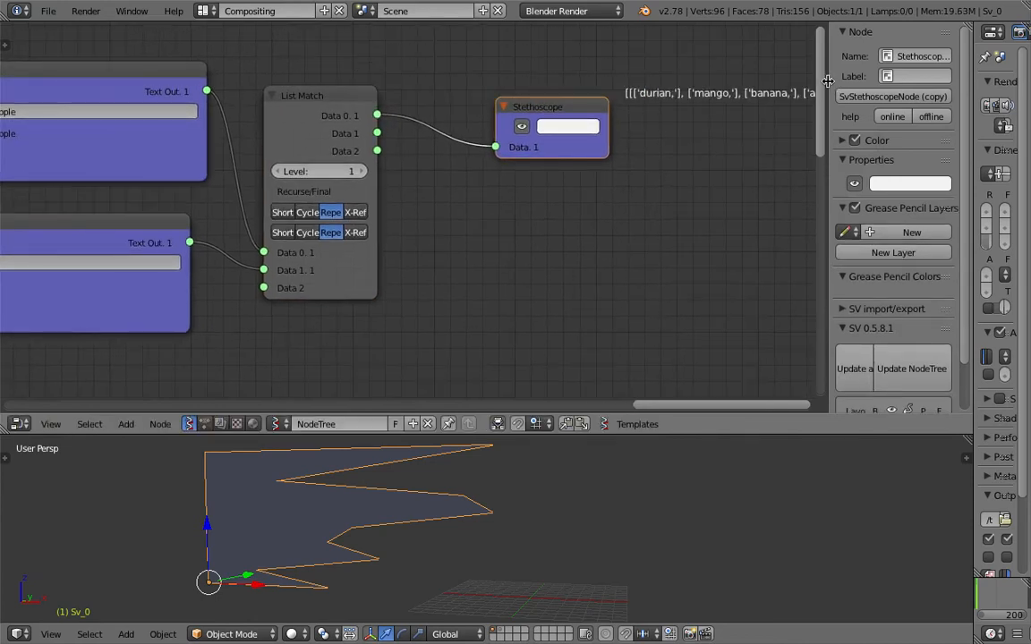
{"action": "key", "text": "n"}
{"action": "left_click_drag", "start_coordinate": [617, 118], "coordinate": [562, 129]}
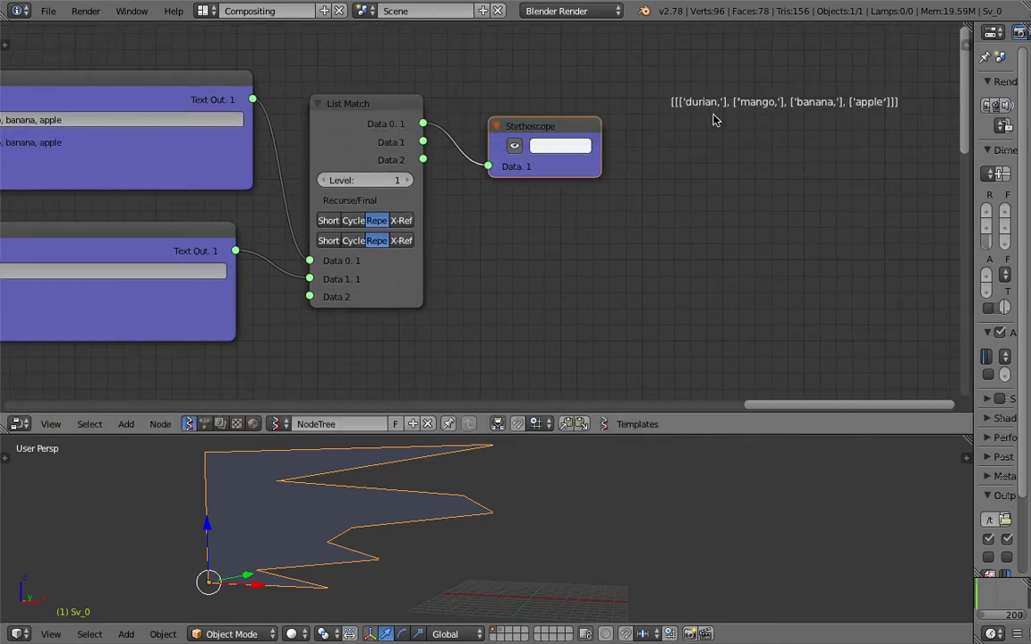
{"action": "middle_click_drag", "start_coordinate": [636, 116], "coordinate": [697, 105]}
{"action": "scroll", "coordinate": [697, 110], "scroll_direction": "down", "scroll_amount": 1}
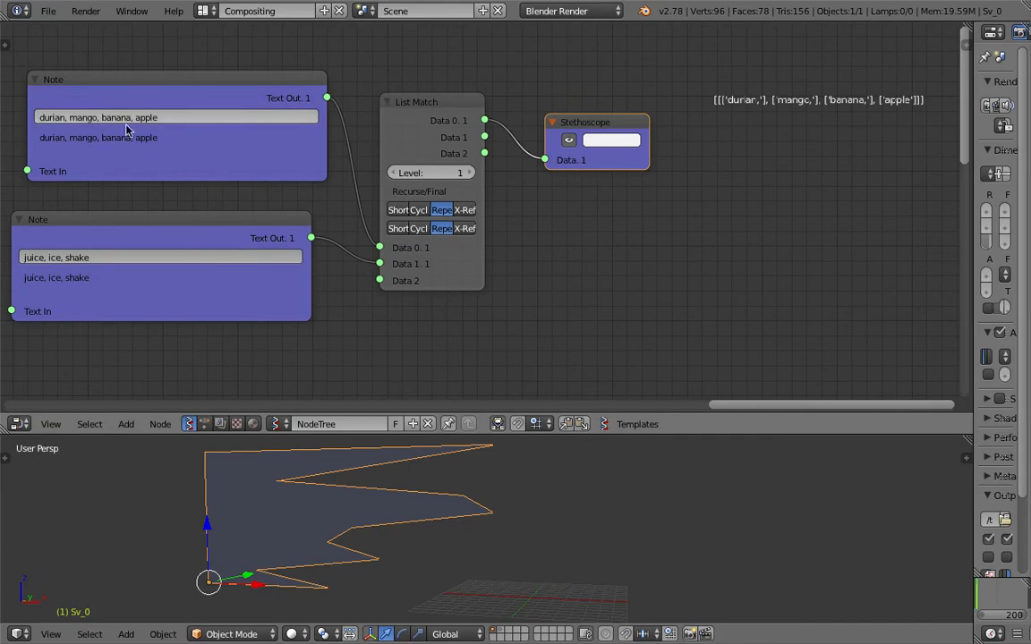
Step: Set the new List Match level to 2 and link its Data 1 output to the Stethoscope
{"action": "left_click", "coordinate": [469, 173]}
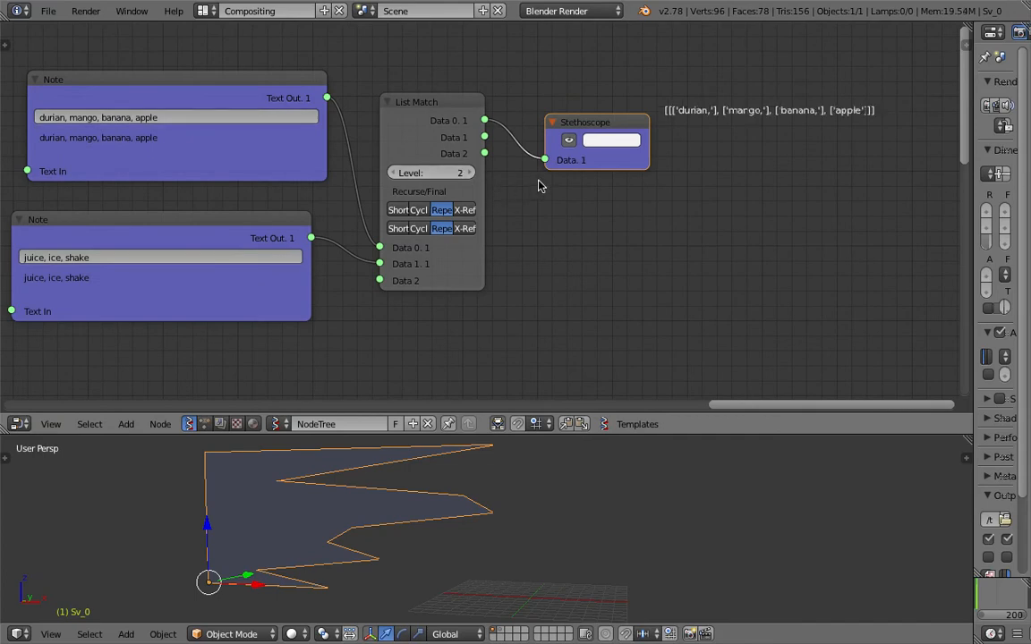
{"action": "left_click_drag", "start_coordinate": [485, 138], "coordinate": [546, 160]}
{"action": "left_click_drag", "start_coordinate": [484, 137], "coordinate": [545, 159]}
Step: Set both the recurse and final modes to X-Ref and shift the lower Note closer to List Match
{"action": "left_click", "coordinate": [465, 209]}
{"action": "left_click", "coordinate": [465, 229]}
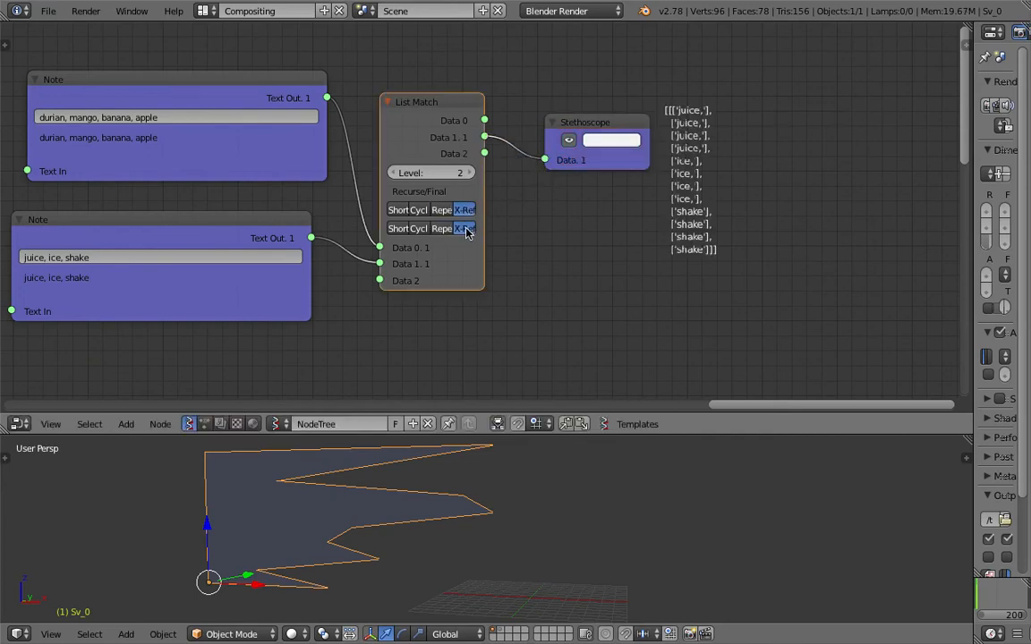
{"action": "middle_click_drag", "start_coordinate": [547, 222], "coordinate": [603, 221]}
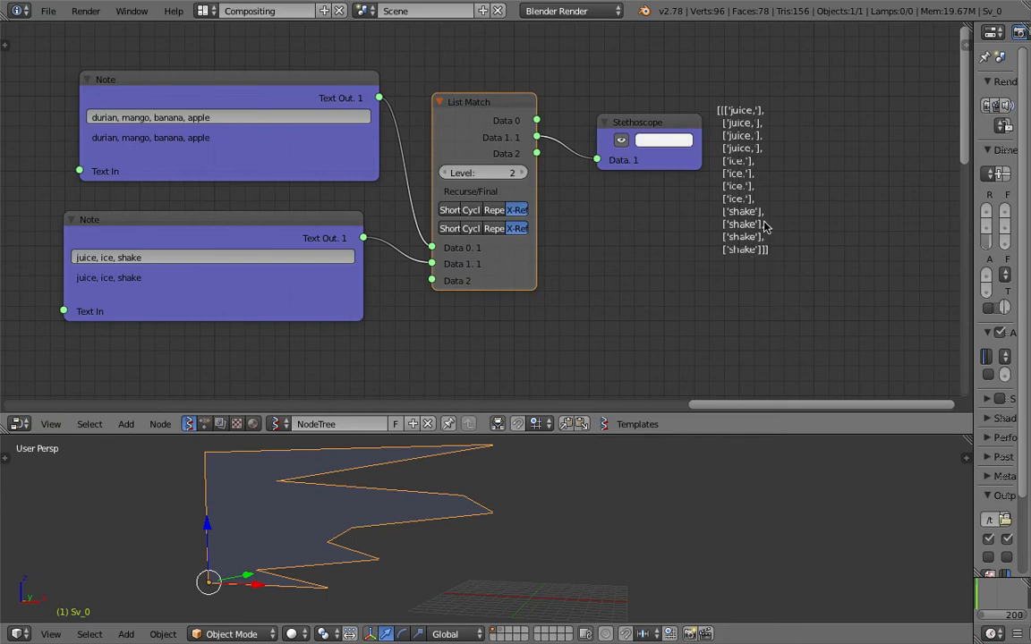
{"action": "left_click_drag", "start_coordinate": [361, 220], "coordinate": [381, 221]}
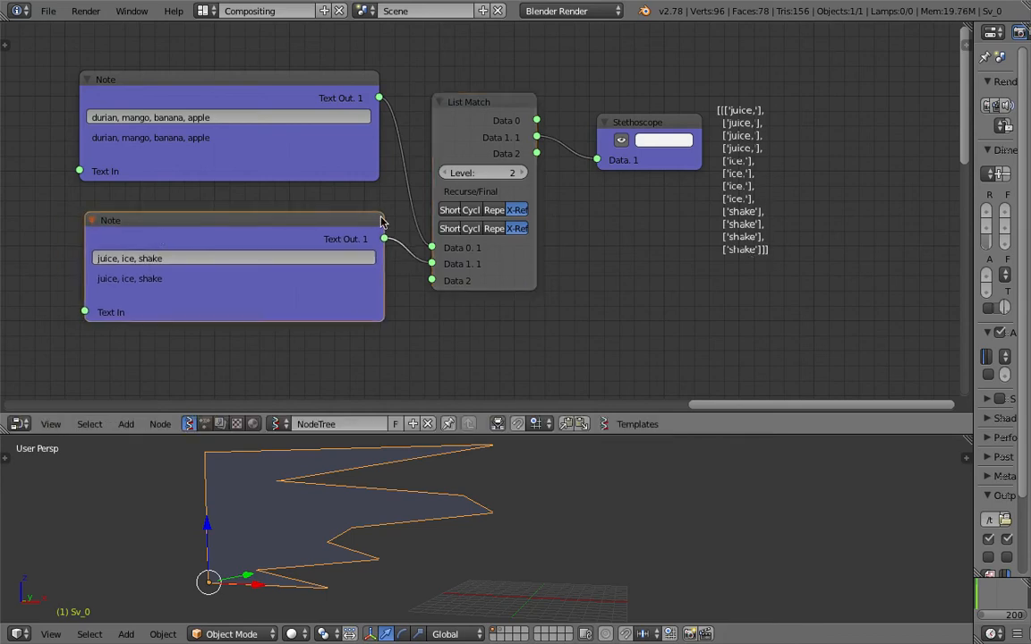
Step: Try Short and Repeat as the List Match final mode on the text lists, and return to X-Ref
{"action": "left_click", "coordinate": [494, 229]}
{"action": "left_click", "coordinate": [470, 229]}
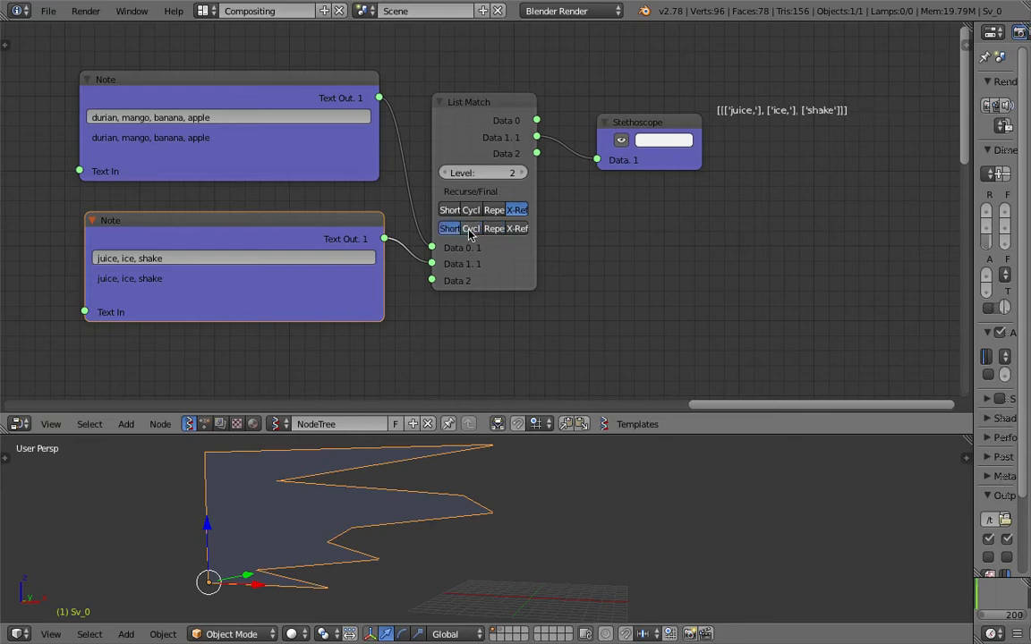
{"action": "left_click", "coordinate": [499, 230]}
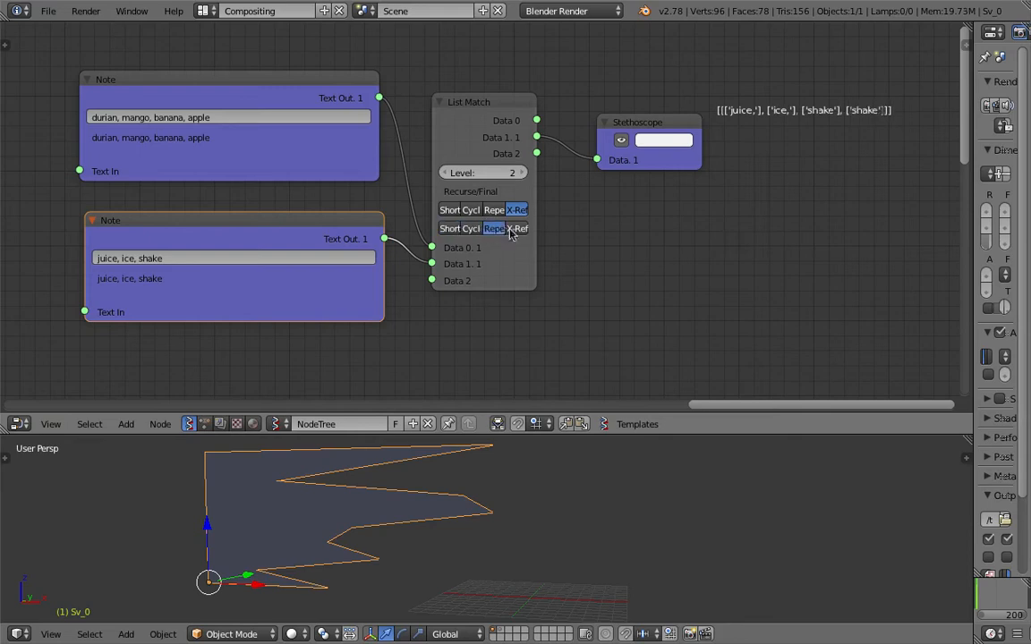
{"action": "left_click", "coordinate": [516, 229]}
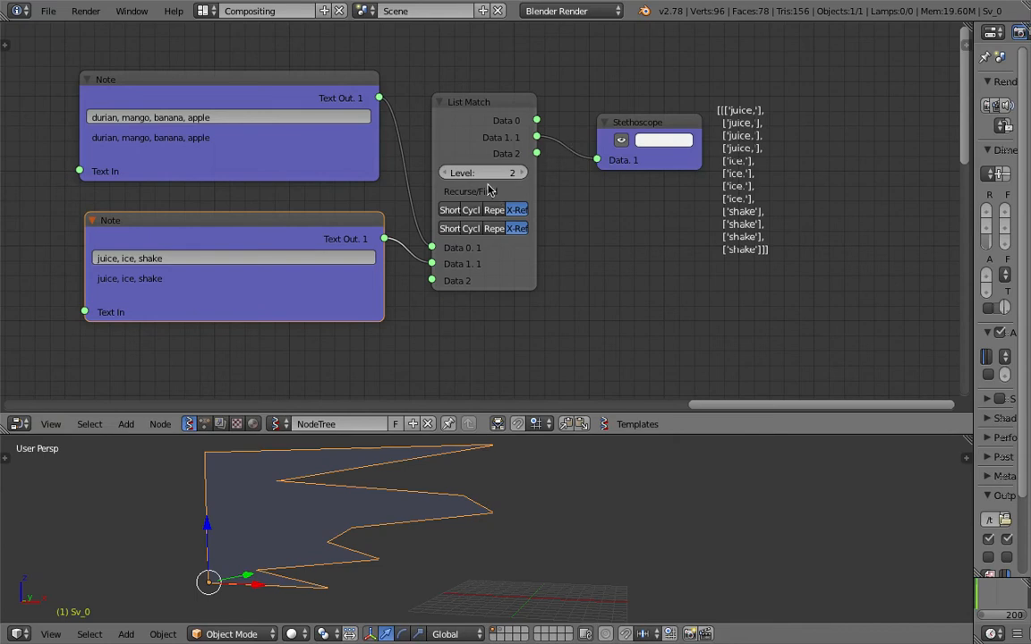
Step: Link List Match's Data 0 output to the Stethoscope and annotate its list with brackets numbered 1, 2 and 3
{"action": "left_click_drag", "start_coordinate": [538, 153], "coordinate": [598, 159]}
{"action": "left_click_drag", "start_coordinate": [537, 138], "coordinate": [597, 160]}
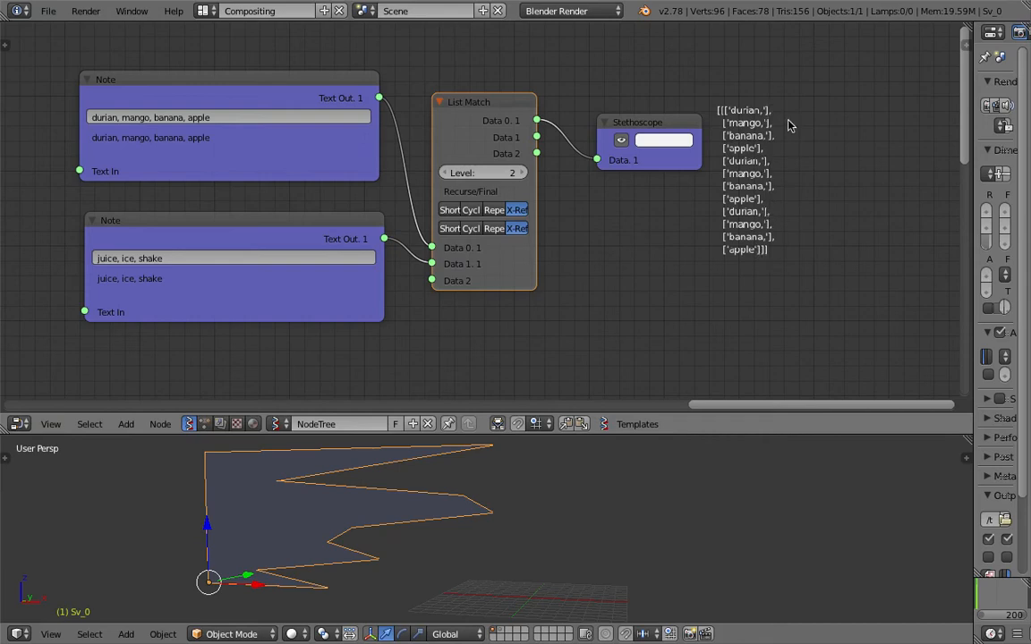
{"action": "mouse_move", "coordinate": [808, 112]}
{"action": "left_mouse_down"}
{"action": "mouse_move", "coordinate": [789, 168]}
{"action": "mouse_move", "coordinate": [812, 193]}
{"action": "mouse_move", "coordinate": [794, 253]}
{"action": "left_mouse_up"}
{"action": "left_click_drag", "start_coordinate": [830, 120], "coordinate": [831, 139]}
{"action": "mouse_move", "coordinate": [820, 181]}
{"action": "left_mouse_down"}
{"action": "mouse_move", "coordinate": [831, 197]}
{"action": "mouse_move", "coordinate": [818, 231]}
{"action": "left_mouse_up"}
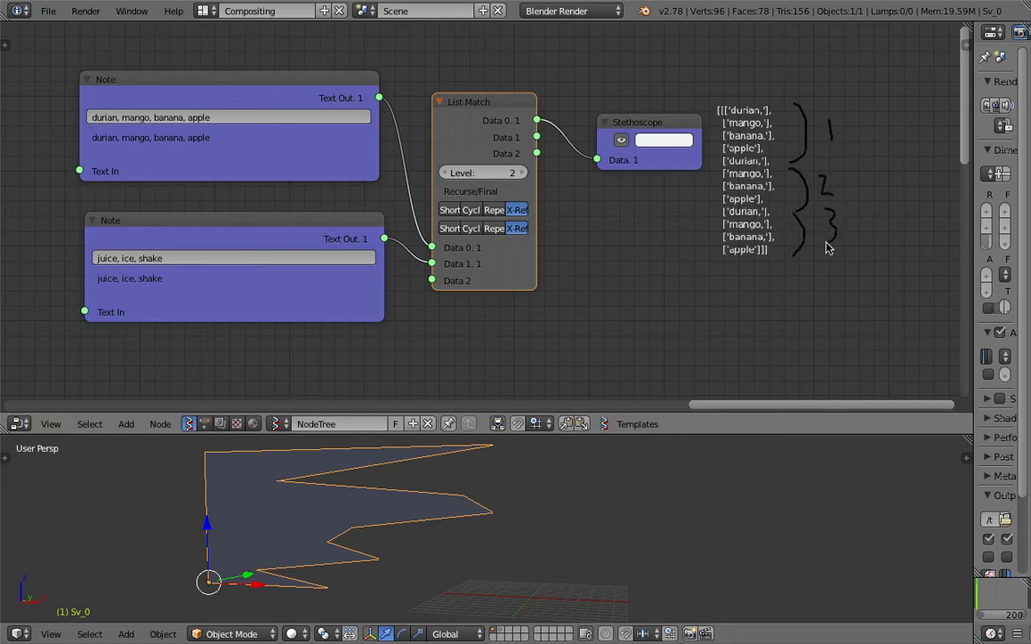
Step: Save the file and move the List Match and Stethoscope nodes lower to free space above them
{"action": "key", "text": "ctrl+s"}
{"action": "left_click", "coordinate": [782, 191]}
{"action": "scroll", "coordinate": [501, 195], "scroll_direction": "down", "scroll_amount": 1}
{"action": "middle_click_drag", "start_coordinate": [501, 194], "coordinate": [504, 213]}
{"action": "key", "text": "ctrl+s"}
{"action": "left_click", "coordinate": [504, 214]}
{"action": "left_click_drag", "start_coordinate": [481, 128], "coordinate": [488, 248]}
{"action": "left_click", "coordinate": [639, 157]}
{"action": "left_click_drag", "start_coordinate": [639, 163], "coordinate": [643, 287]}
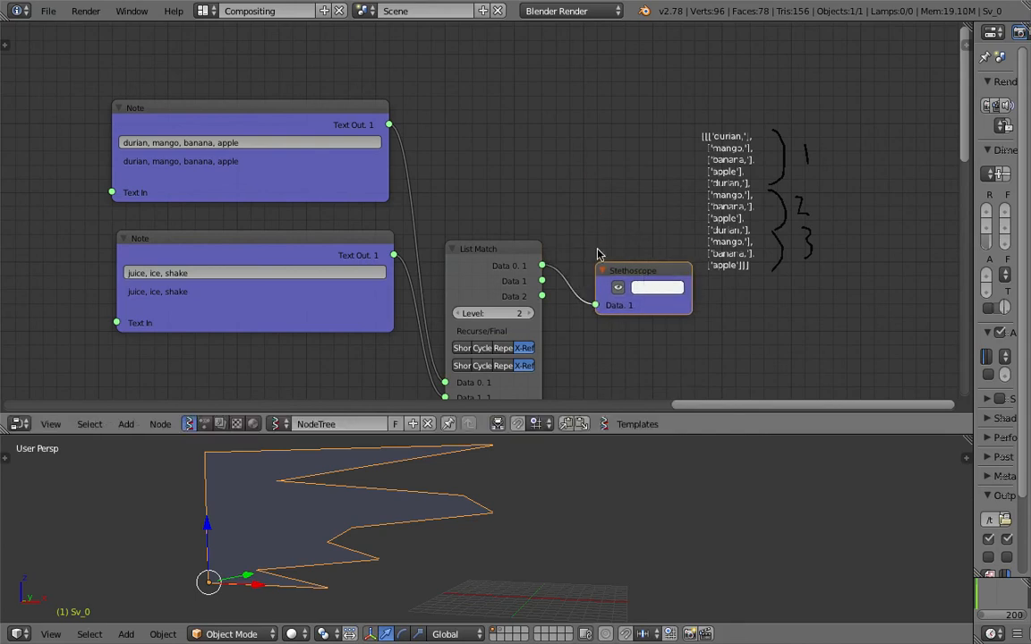
Step: Place a duplicate Stethoscope above the original, add a List Zip node above List Match and save the file
{"action": "key", "text": "g"}
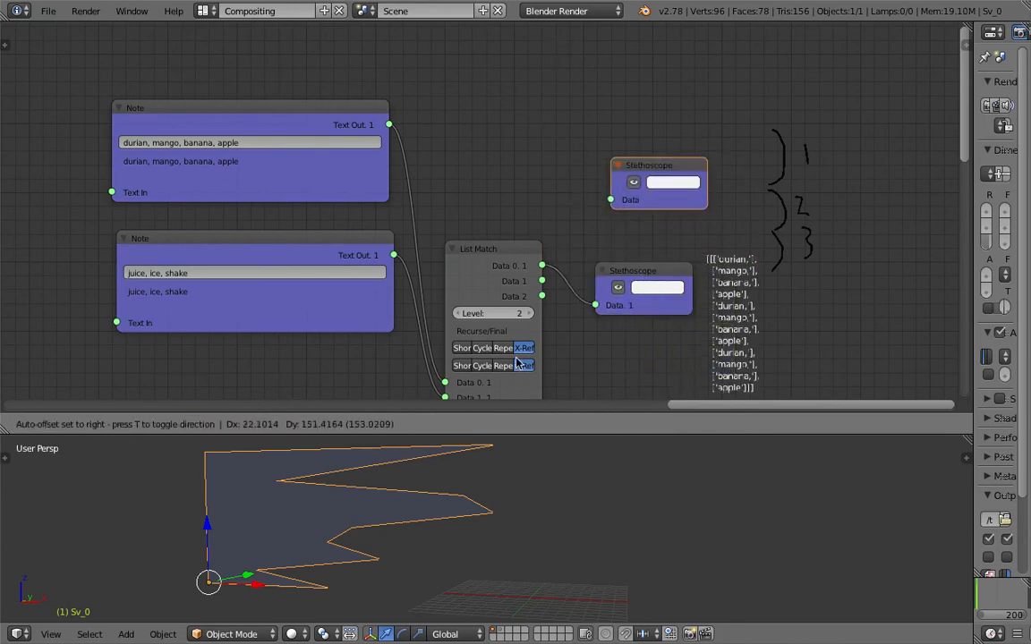
{"action": "left_click", "coordinate": [565, 259]}
{"action": "key", "text": "alt+space"}
{"action": "type", "text": "list zi"}
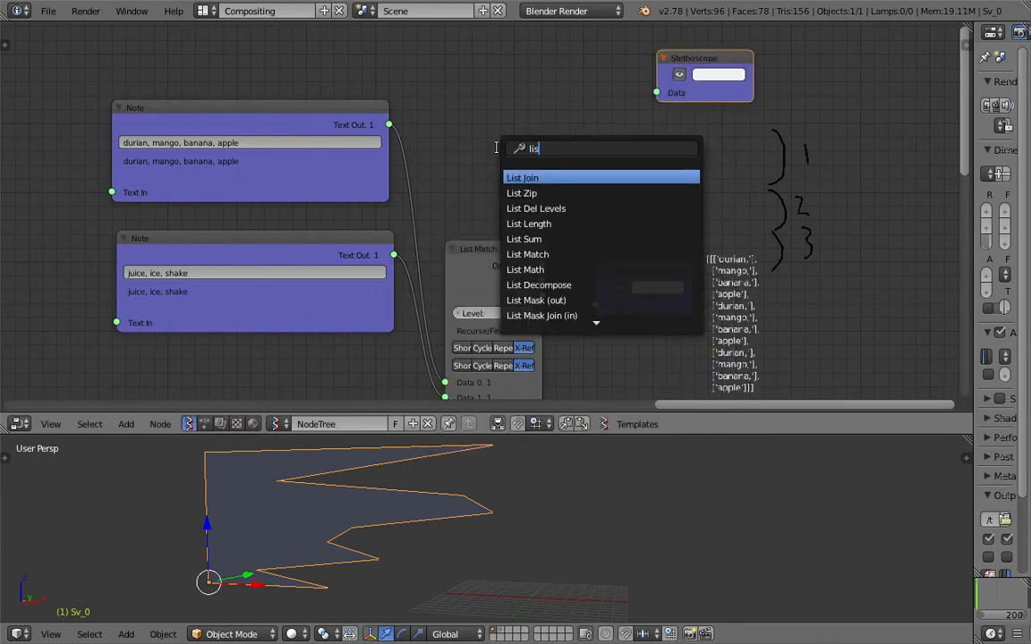
{"action": "key", "text": "Return"}
{"action": "left_click", "coordinate": [488, 103]}
{"action": "key", "text": "ctrl+s"}
{"action": "left_click", "coordinate": [488, 98]}
Step: Link both Note outputs to List Zip and its data output to the upper Stethoscope, placing that Stethoscope beside it
{"action": "left_click_drag", "start_coordinate": [389, 124], "coordinate": [486, 175]}
{"action": "left_click_drag", "start_coordinate": [393, 255], "coordinate": [486, 190]}
{"action": "left_click_drag", "start_coordinate": [583, 122], "coordinate": [659, 94]}
{"action": "left_click_drag", "start_coordinate": [708, 65], "coordinate": [699, 78]}
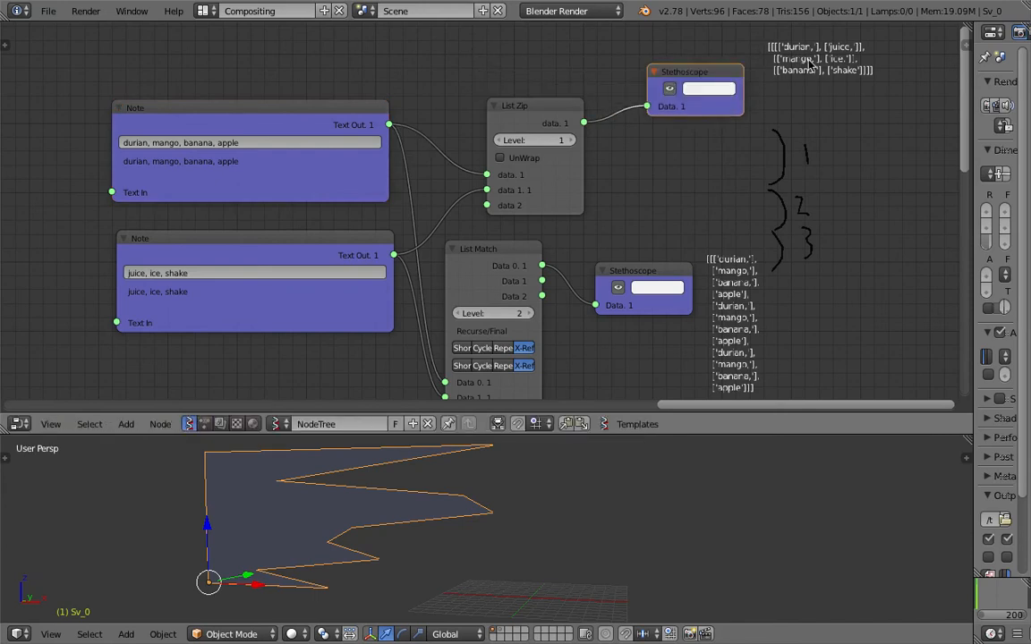
{"action": "scroll", "coordinate": [804, 76], "scroll_direction": "up", "scroll_amount": 2}
{"action": "middle_click_drag", "start_coordinate": [789, 89], "coordinate": [725, 149]}
{"action": "scroll", "coordinate": [728, 154], "scroll_direction": "down", "scroll_amount": 1}
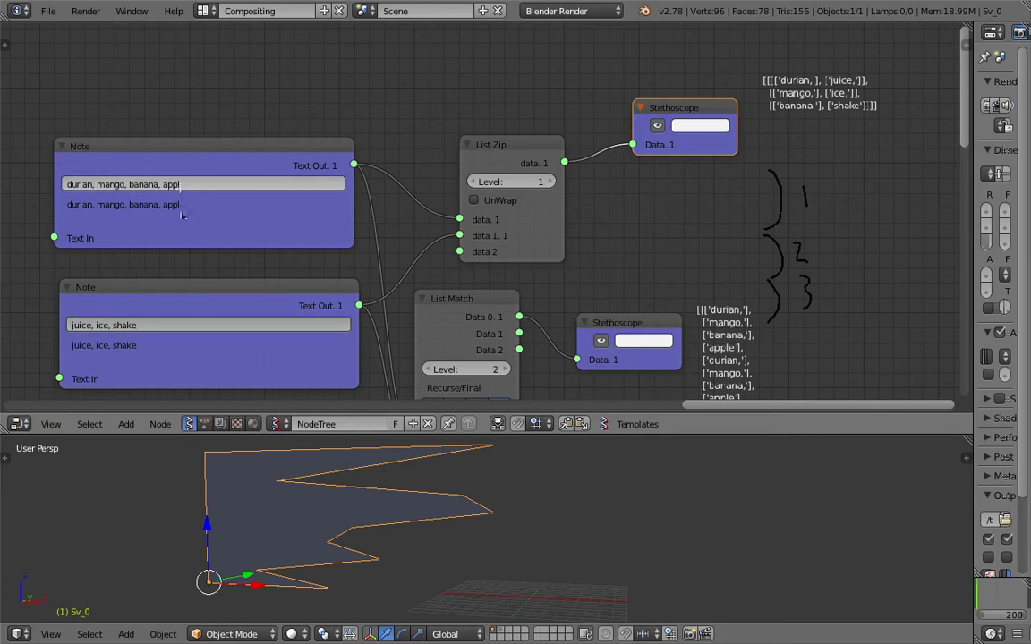
Step: Move the first Note, the List Zip and its Stethoscope higher in the node tree to spread them out
{"action": "middle_click_drag", "start_coordinate": [271, 246], "coordinate": [270, 237]}
{"action": "left_click_drag", "start_coordinate": [280, 154], "coordinate": [278, 107]}
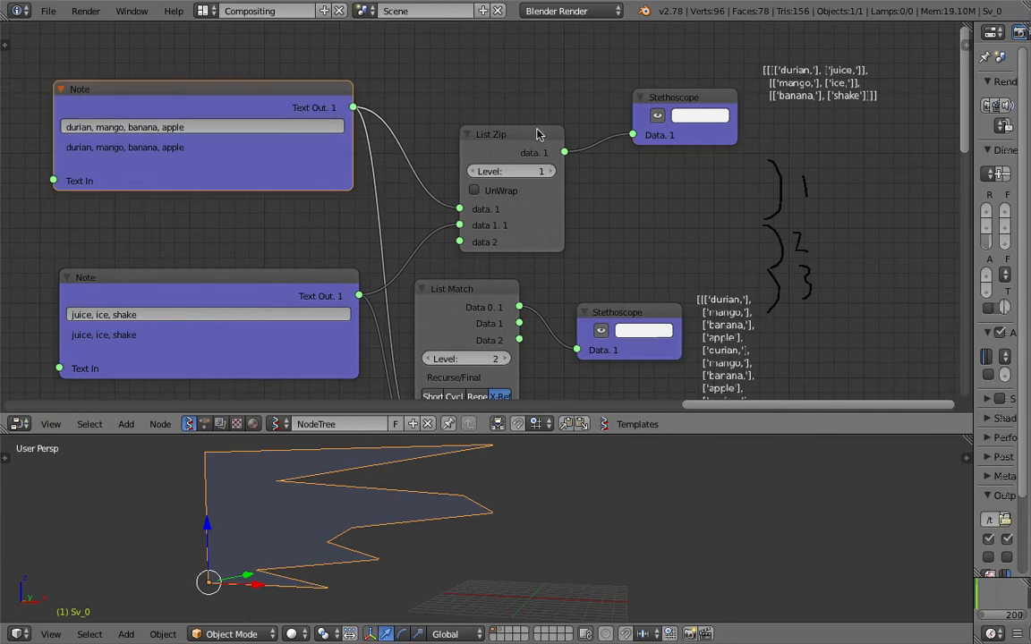
{"action": "left_click_drag", "start_coordinate": [541, 133], "coordinate": [537, 101]}
{"action": "left_click_drag", "start_coordinate": [683, 98], "coordinate": [667, 85]}
Step: Shift List Match and its Stethoscope slightly higher and save over random_matching_003.blend
{"action": "scroll", "coordinate": [555, 291], "scroll_direction": "up", "scroll_amount": 1}
{"action": "middle_click_drag", "start_coordinate": [468, 338], "coordinate": [516, 220]}
{"action": "key", "text": "ctrl+s"}
{"action": "left_click", "coordinate": [516, 222]}
{"action": "left_click_drag", "start_coordinate": [520, 181], "coordinate": [537, 171]}
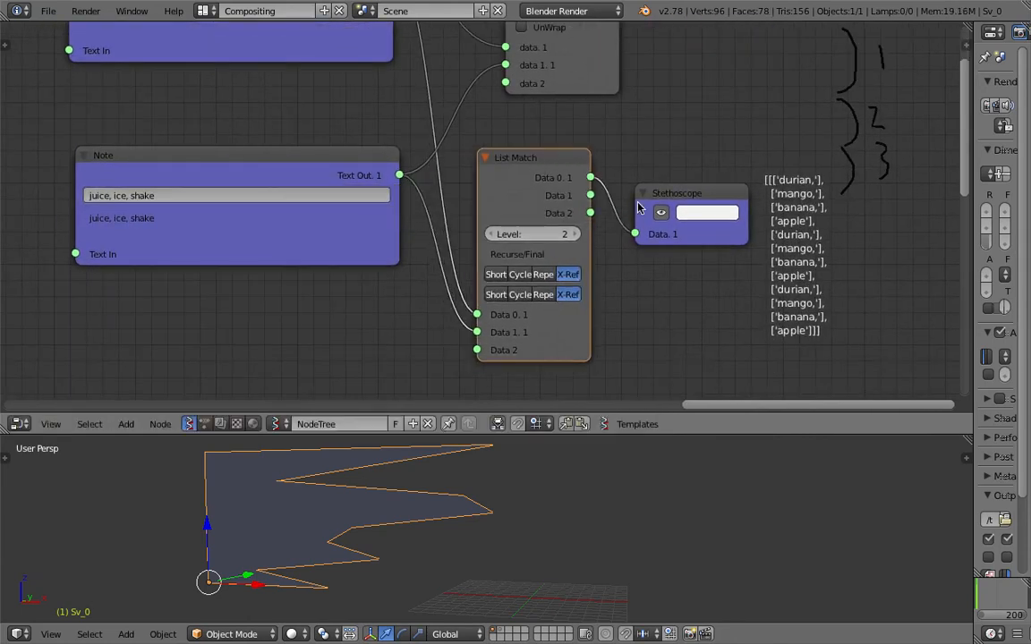
{"action": "left_click_drag", "start_coordinate": [678, 198], "coordinate": [672, 189]}
{"action": "scroll", "coordinate": [494, 194], "scroll_direction": "down", "scroll_amount": 2}
{"action": "middle_click_drag", "start_coordinate": [478, 149], "coordinate": [469, 173]}
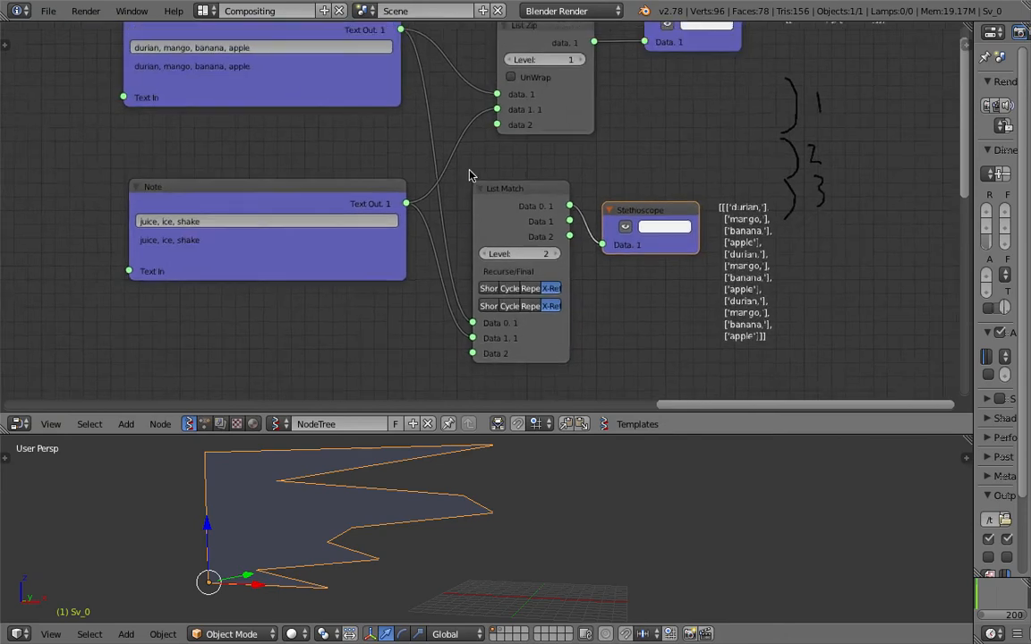
{"action": "middle_click_drag", "start_coordinate": [543, 181], "coordinate": [530, 207]}
{"action": "key", "text": "ctrl+s"}
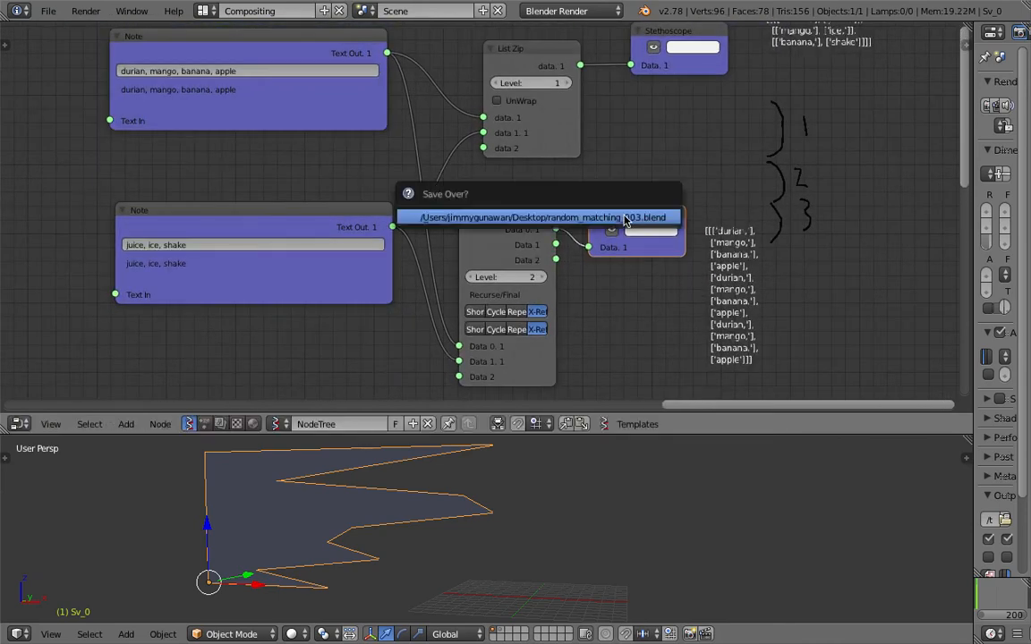
{"action": "left_click", "coordinate": [625, 219]}
Step: Duplicate the List Zip node, place the copy beyond List Match's Stethoscope list and save the file
{"action": "scroll", "coordinate": [601, 222], "scroll_direction": "down", "scroll_amount": 2}
{"action": "middle_click_drag", "start_coordinate": [601, 223], "coordinate": [587, 229]}
{"action": "left_click", "coordinate": [520, 79]}
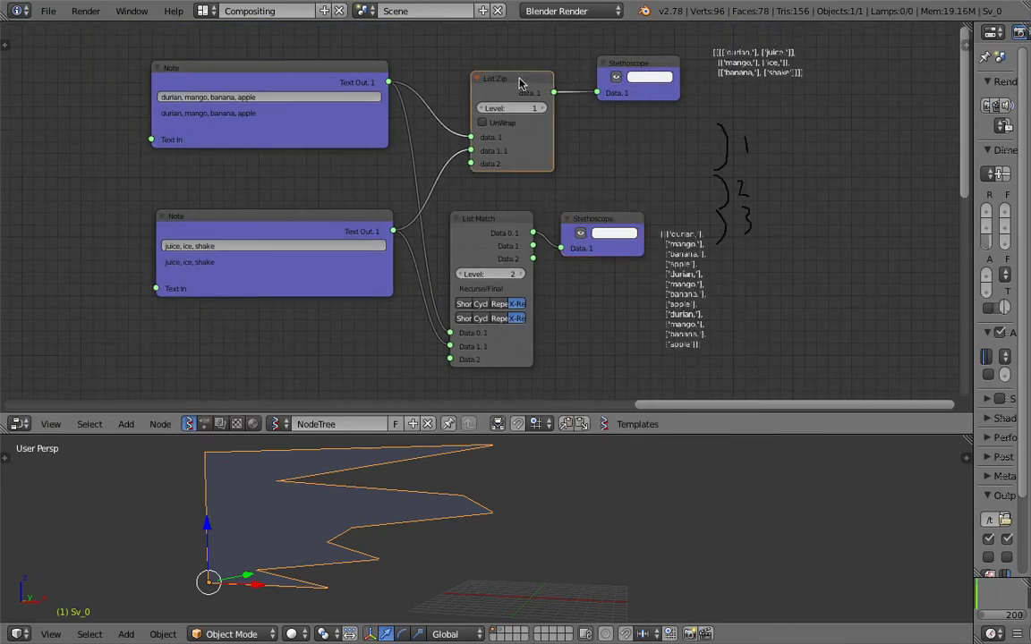
{"action": "key", "text": "shift+d"}
{"action": "left_click", "coordinate": [756, 260]}
{"action": "key", "text": "ctrl+s"}
{"action": "left_click", "coordinate": [507, 206]}
{"action": "left_click_drag", "start_coordinate": [508, 207], "coordinate": [506, 196]}
Step: Move the second Note lower and link List Match's Data 0 output and that Note's output to the duplicated List Zip
{"action": "left_click_drag", "start_coordinate": [383, 199], "coordinate": [375, 231]}
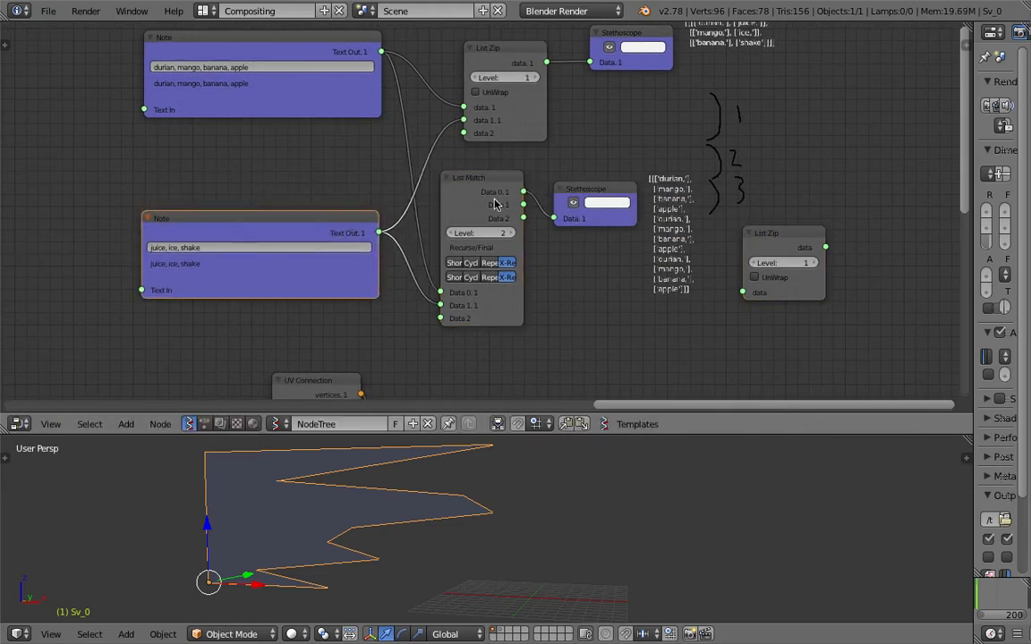
{"action": "left_click_drag", "start_coordinate": [312, 217], "coordinate": [300, 222]}
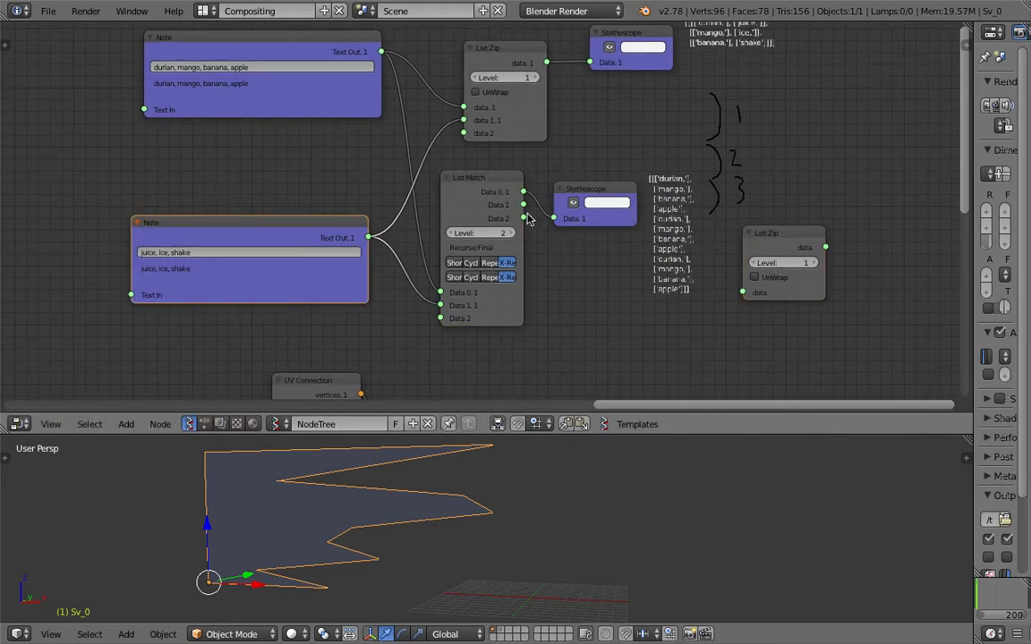
{"action": "left_click_drag", "start_coordinate": [527, 193], "coordinate": [742, 291]}
{"action": "left_click_drag", "start_coordinate": [366, 238], "coordinate": [743, 305]}
{"action": "left_click", "coordinate": [778, 234]}
Step: Duplicate the Stethoscope next to the second List Zip and link that List Zip's data output to it
{"action": "left_click", "coordinate": [588, 187]}
{"action": "key", "text": "shift+d"}
{"action": "left_click", "coordinate": [885, 232]}
{"action": "left_click_drag", "start_coordinate": [825, 248], "coordinate": [856, 263]}
{"action": "middle_click_drag", "start_coordinate": [849, 211], "coordinate": [721, 213]}
{"action": "scroll", "coordinate": [734, 202], "scroll_direction": "up", "scroll_amount": 3}
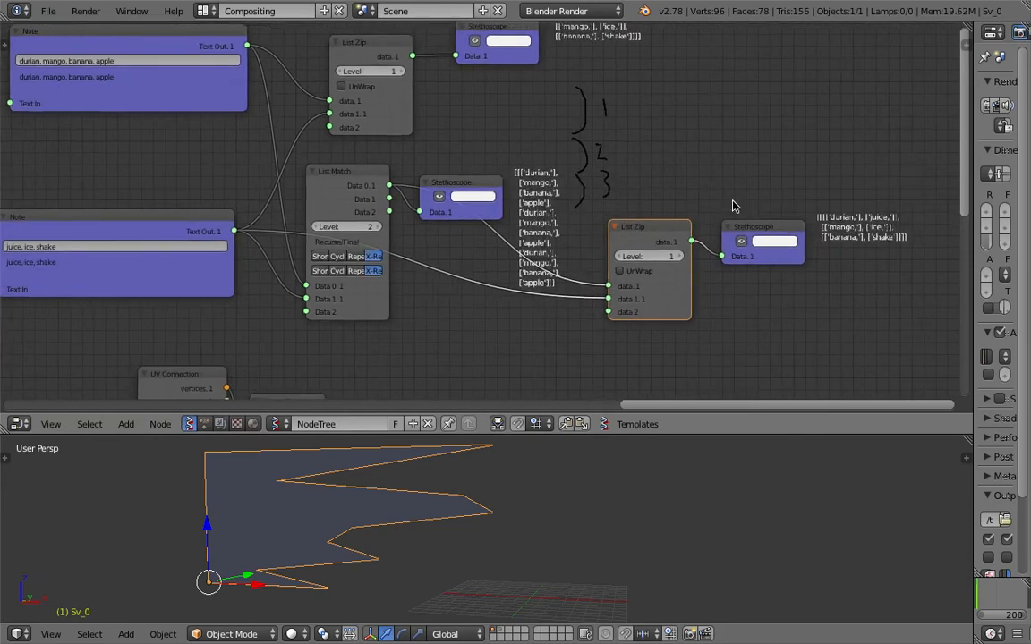
{"action": "middle_click_drag", "start_coordinate": [890, 240], "coordinate": [828, 246]}
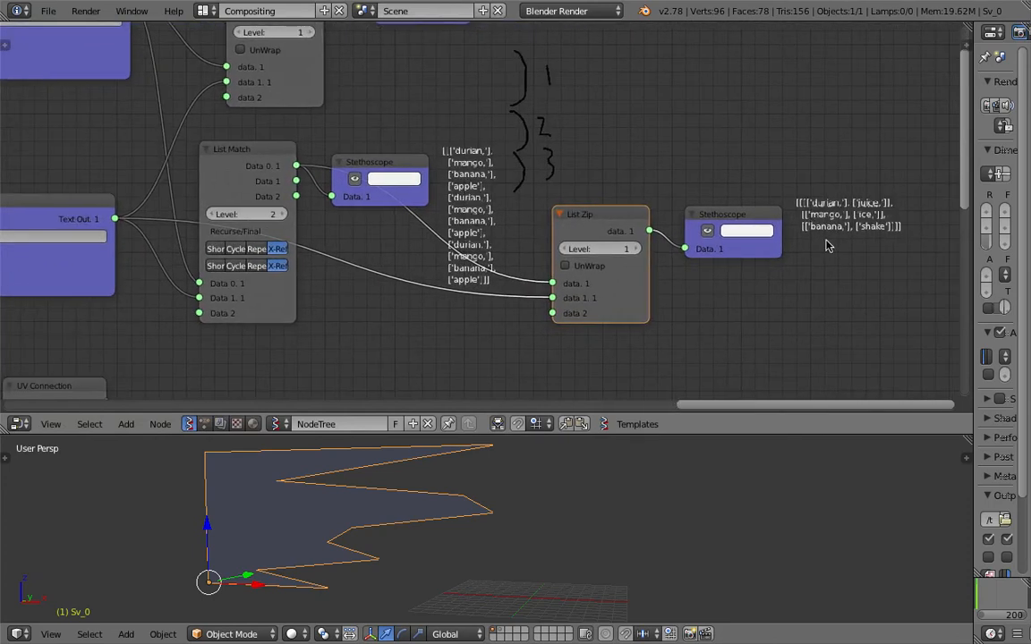
Step: Try level 2 on the second List Zip and return its level to 1
{"action": "left_click", "coordinate": [634, 249]}
{"action": "scroll", "coordinate": [767, 199], "scroll_direction": "up", "scroll_amount": 2}
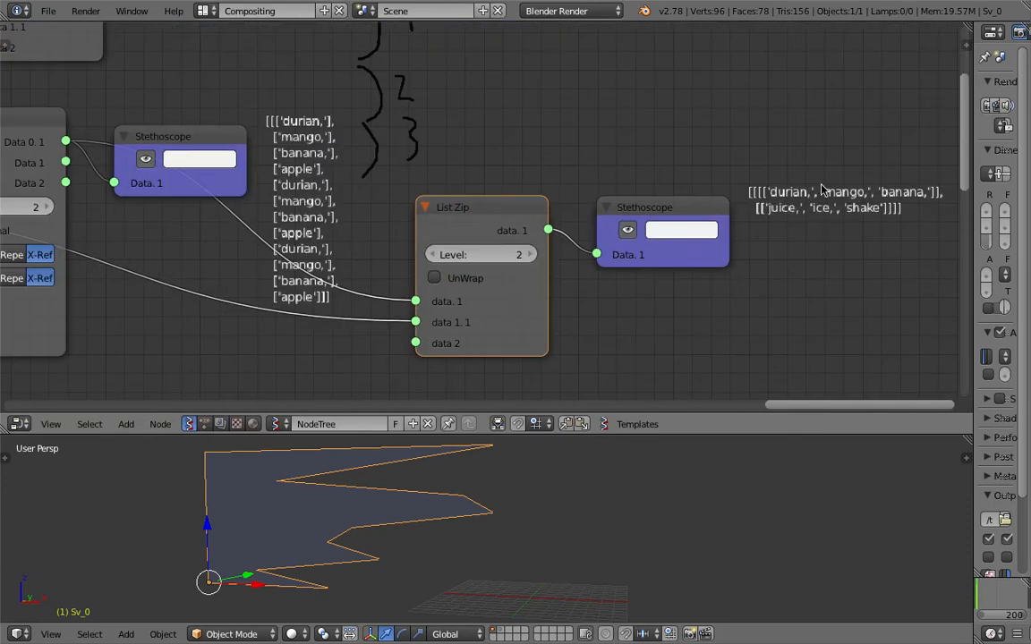
{"action": "scroll", "coordinate": [801, 195], "scroll_direction": "down", "scroll_amount": 1}
{"action": "middle_click_drag", "start_coordinate": [801, 194], "coordinate": [877, 183]}
{"action": "left_click", "coordinate": [548, 254]}
{"action": "left_click", "coordinate": [548, 254]}
{"action": "left_click", "coordinate": [522, 232]}
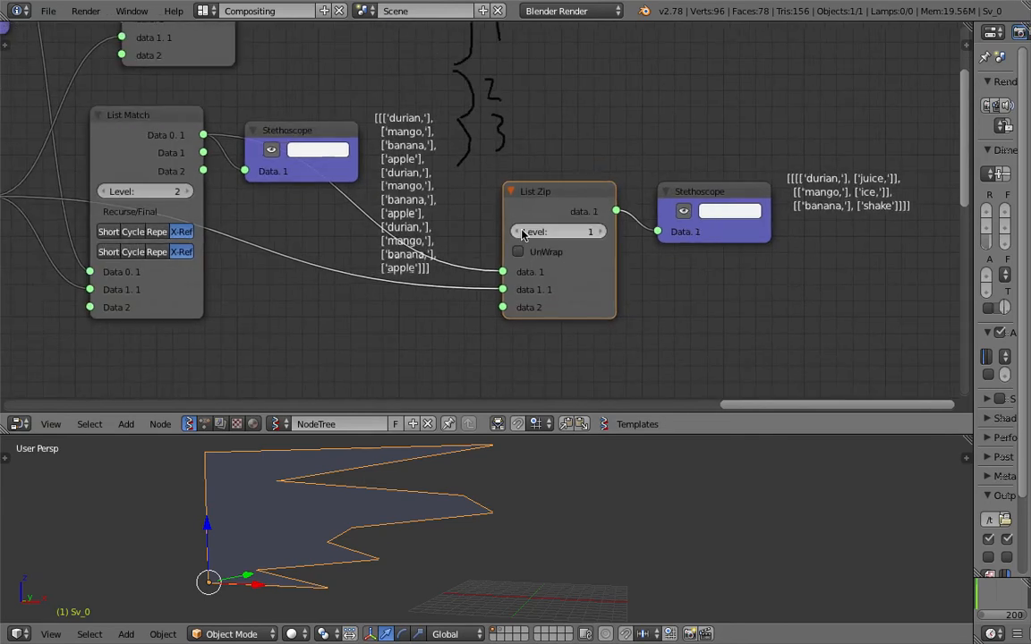
Step: Delete the Stethoscope attached to the second List Zip
{"action": "left_click", "coordinate": [668, 190]}
{"action": "key", "text": "x"}
{"action": "middle_click_drag", "start_coordinate": [514, 152], "coordinate": [806, 173]}
{"action": "scroll", "coordinate": [736, 184], "scroll_direction": "down", "scroll_amount": 3}
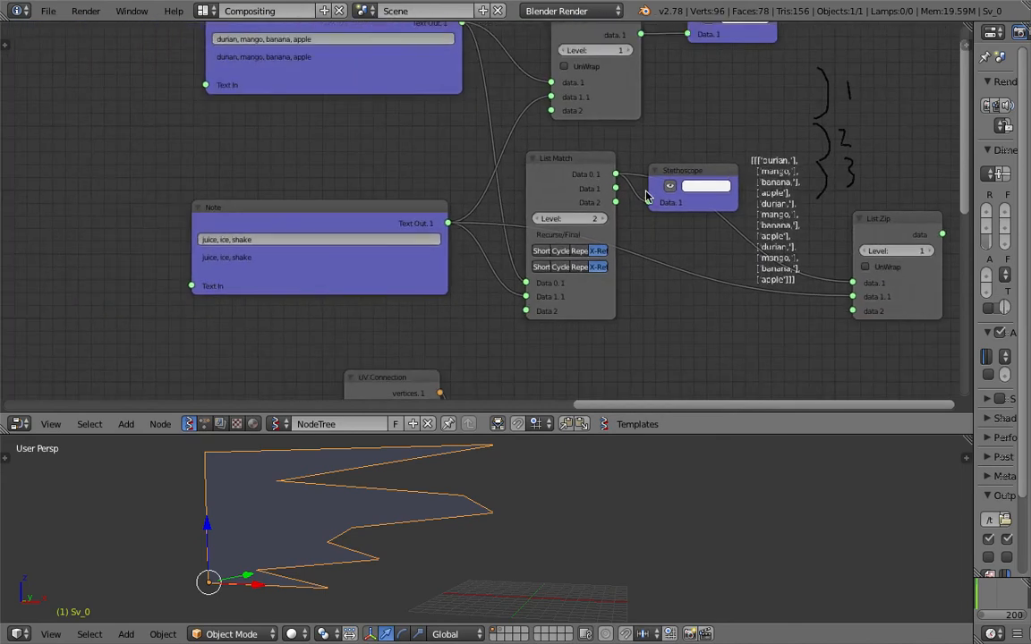
{"action": "middle_click_drag", "start_coordinate": [642, 192], "coordinate": [597, 250]}
{"action": "scroll", "coordinate": [698, 239], "scroll_direction": "up", "scroll_amount": 1}
{"action": "middle_click_drag", "start_coordinate": [700, 239], "coordinate": [670, 222]}
Step: Try other Recurse and Final modes on List Match, such as Cycle and Short, and restore X-Ref for both
{"action": "left_click_drag", "start_coordinate": [507, 198], "coordinate": [509, 206]}
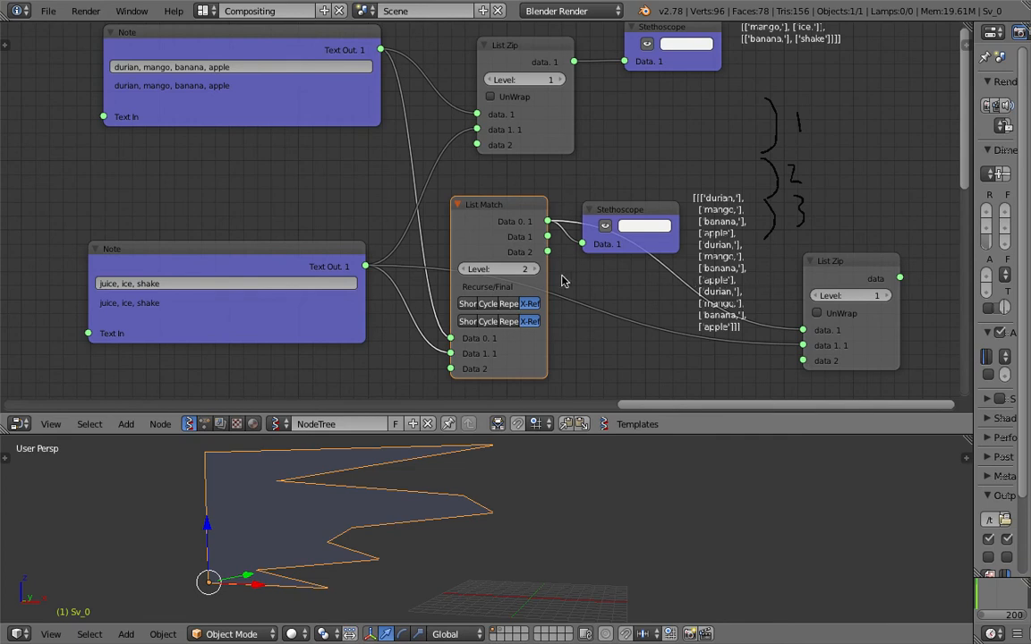
{"action": "left_click", "coordinate": [486, 321]}
{"action": "left_click", "coordinate": [469, 323]}
{"action": "left_click", "coordinate": [486, 322]}
{"action": "left_click", "coordinate": [530, 322]}
{"action": "left_click", "coordinate": [488, 303]}
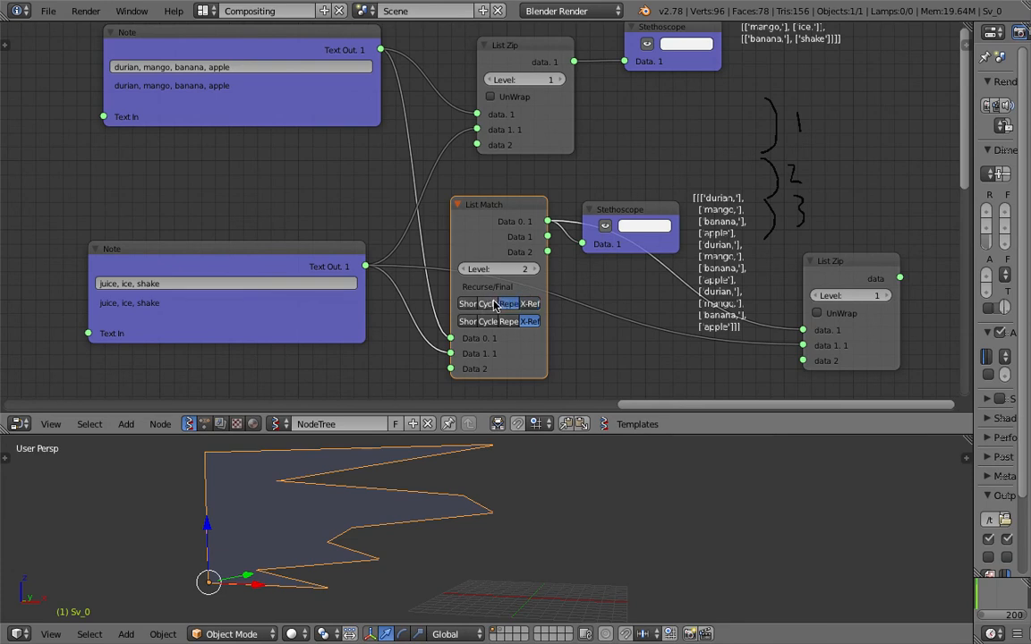
{"action": "left_click", "coordinate": [529, 303]}
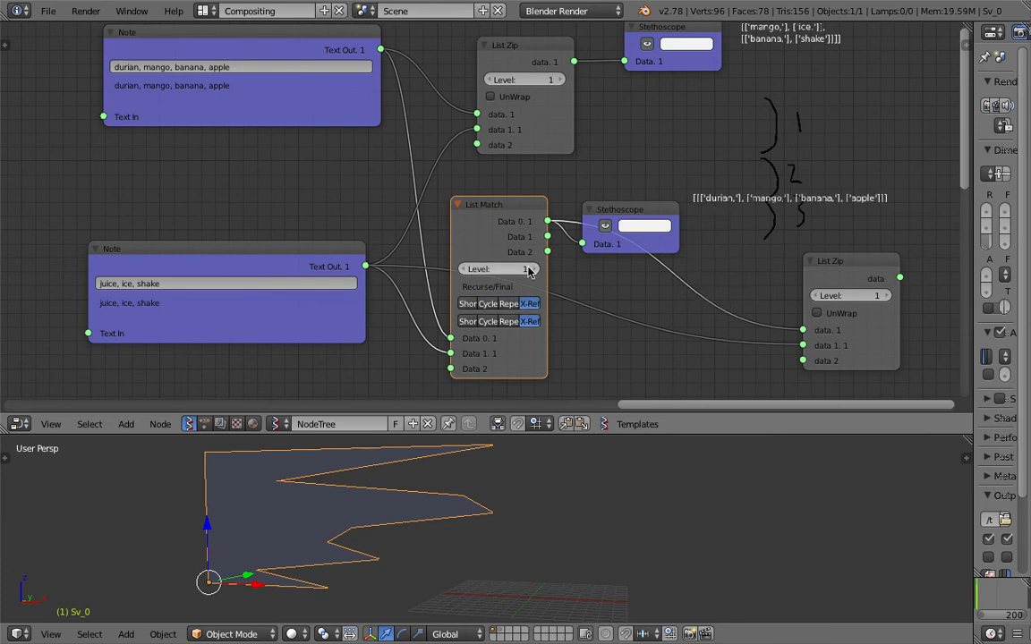
Step: Check List Match's Data 1 output in its Stethoscope, raise that Stethoscope and relink it to Data 0
{"action": "left_click_drag", "start_coordinate": [548, 236], "coordinate": [584, 243]}
{"action": "left_click_drag", "start_coordinate": [644, 223], "coordinate": [653, 185]}
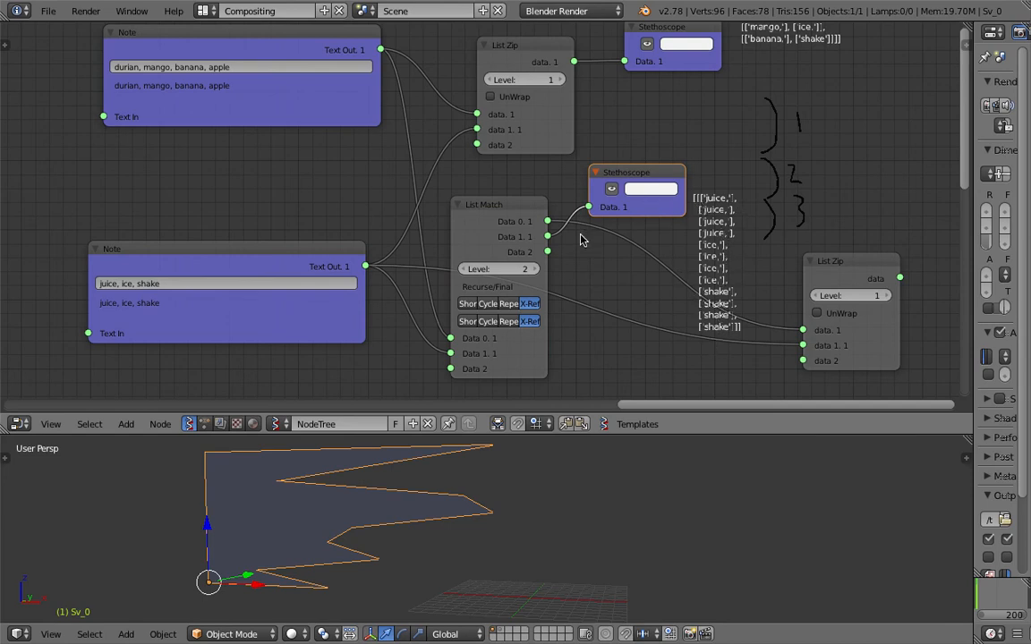
{"action": "left_click_drag", "start_coordinate": [547, 251], "coordinate": [589, 207]}
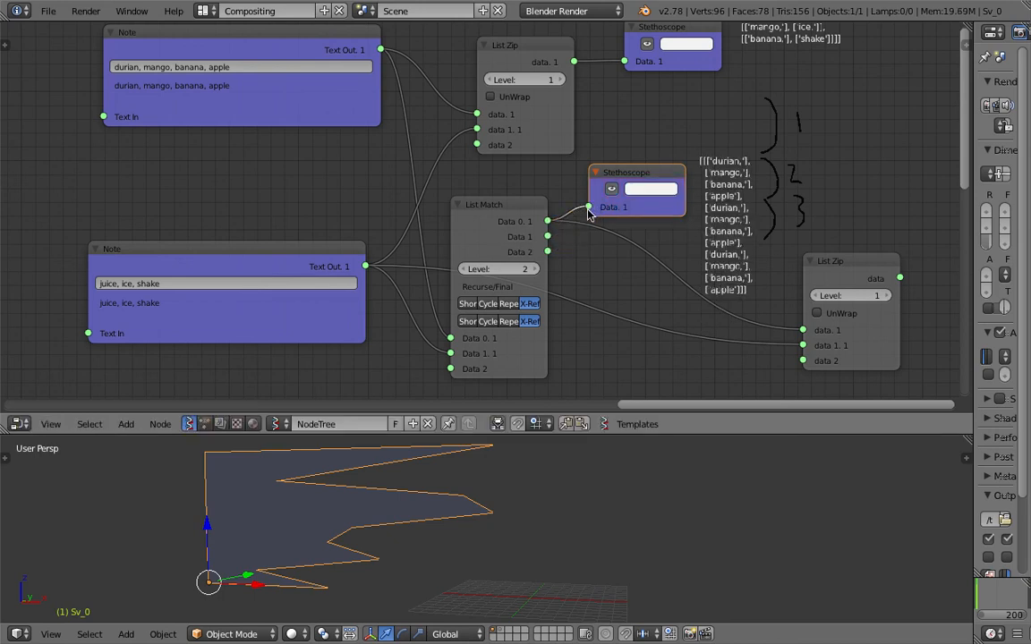
Step: Duplicate the Stethoscope beside the fruit list, link List Match's Data 1 output to the copy and save the file
{"action": "left_click_drag", "start_coordinate": [632, 172], "coordinate": [631, 162]}
{"action": "key", "text": "shift+d"}
{"action": "left_click", "coordinate": [828, 171]}
{"action": "left_click_drag", "start_coordinate": [546, 236], "coordinate": [781, 204]}
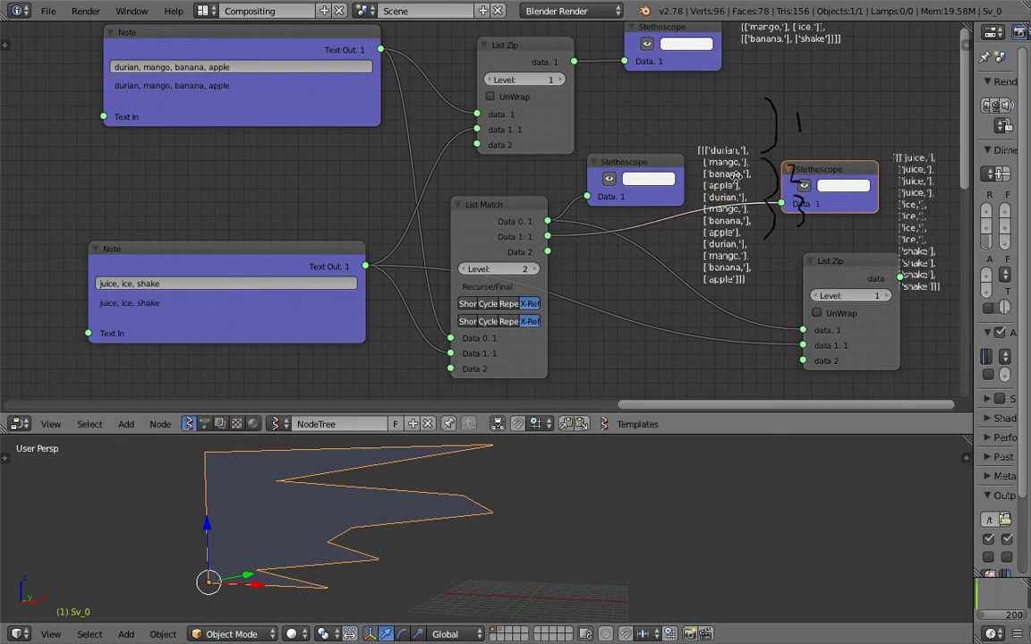
{"action": "middle_click_drag", "start_coordinate": [782, 204], "coordinate": [730, 197]}
{"action": "key", "text": "ctrl+s"}
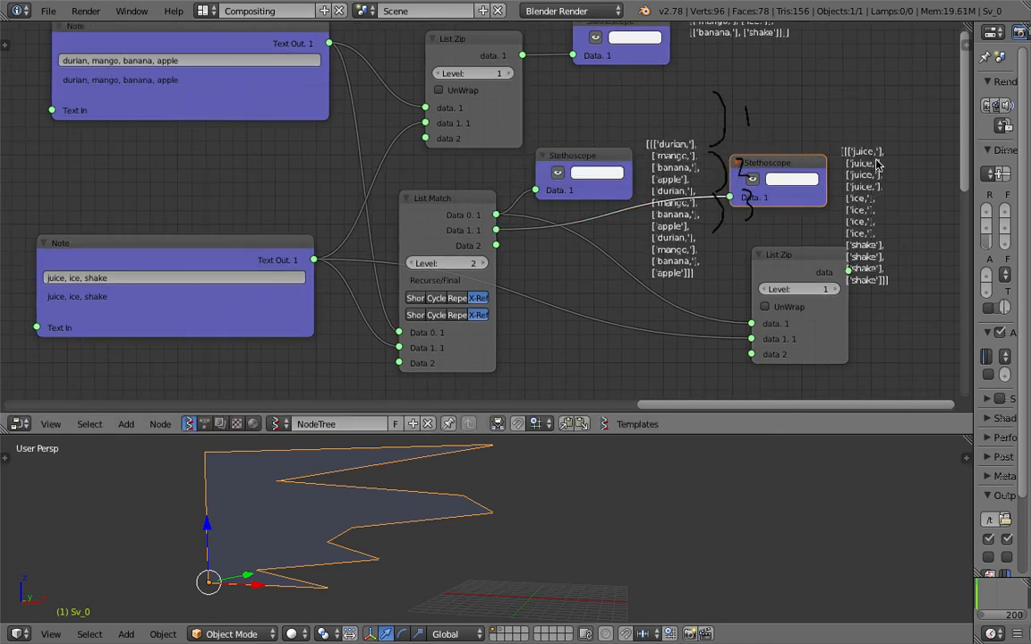
Step: Add orange to the end of the first Note's list, after apple
{"action": "left_click", "coordinate": [192, 60]}
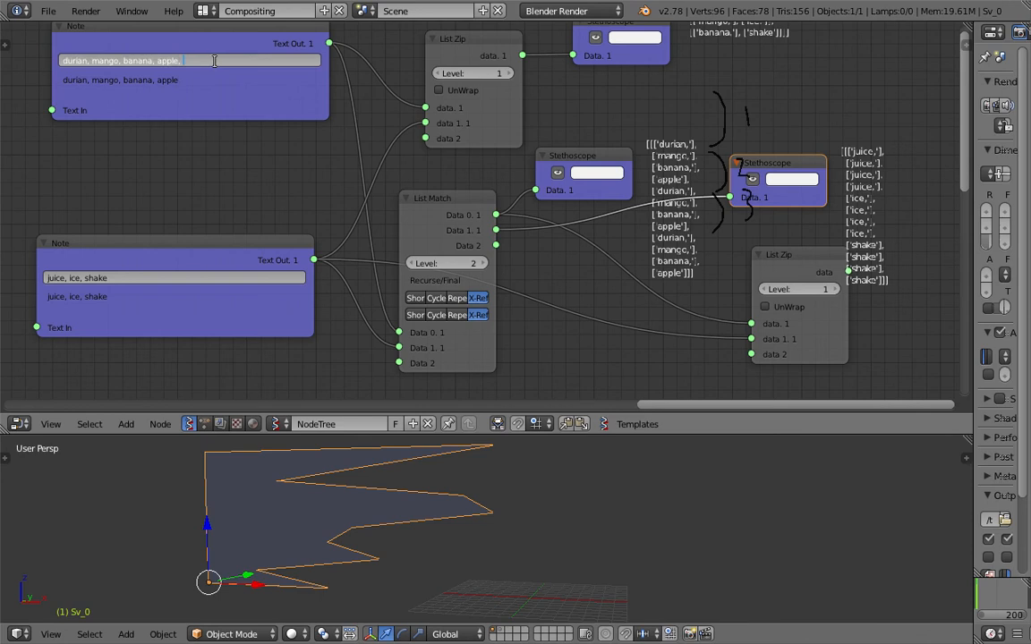
{"action": "key", "text": "Return"}
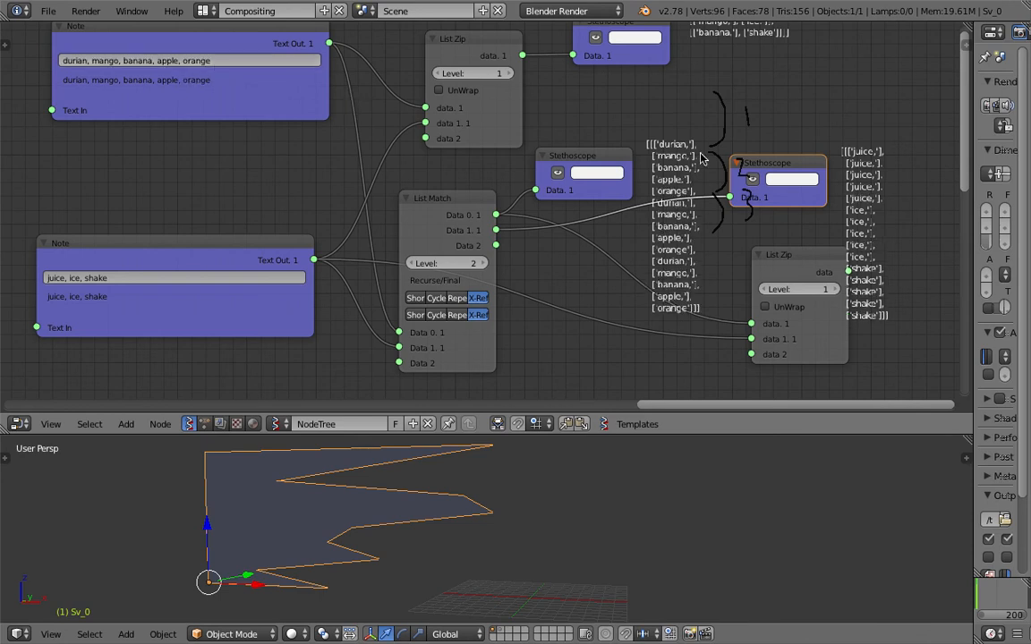
Step: Move the second List Zip lower and both List Match Stethoscopes higher to clear the lists, saving the file
{"action": "left_click_drag", "start_coordinate": [801, 252], "coordinate": [780, 286]}
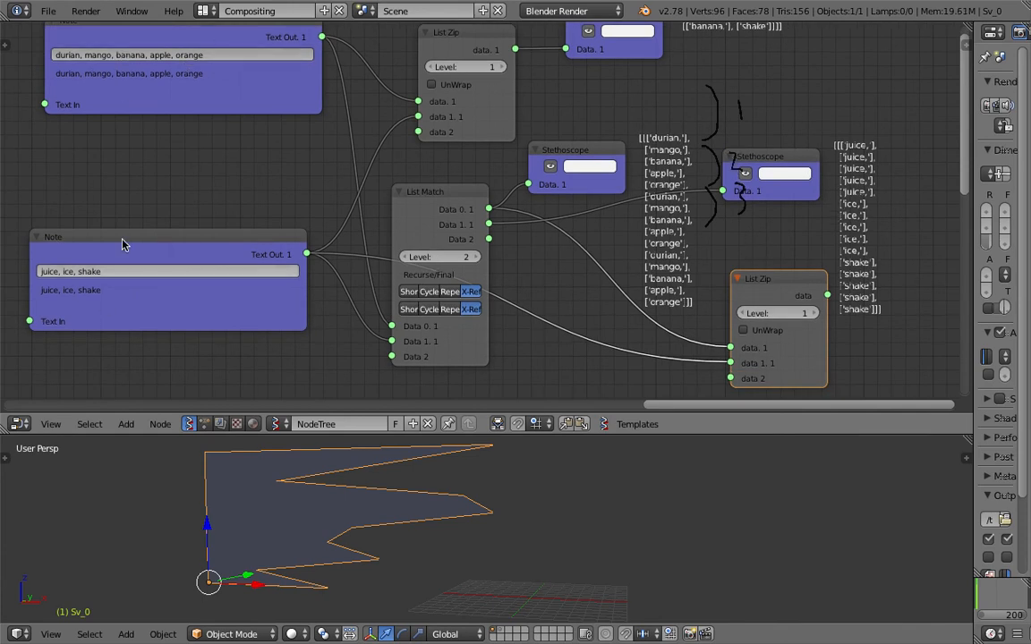
{"action": "left_click_drag", "start_coordinate": [736, 163], "coordinate": [727, 141]}
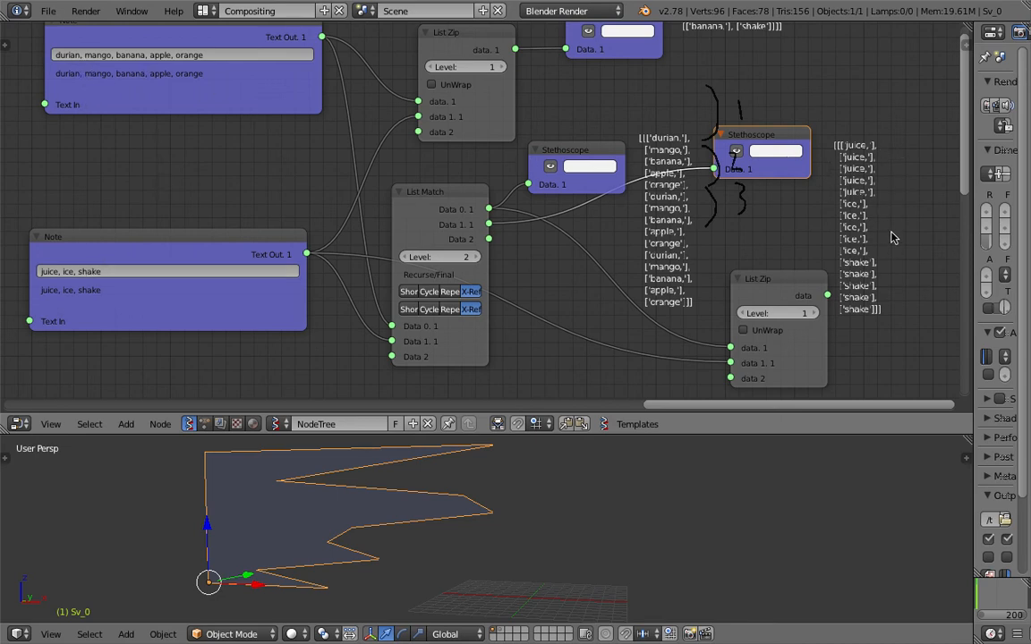
{"action": "key", "text": "ctrl+s"}
{"action": "left_click", "coordinate": [890, 304]}
{"action": "left_click_drag", "start_coordinate": [773, 285], "coordinate": [765, 327]}
{"action": "key", "text": "ctrl+s"}
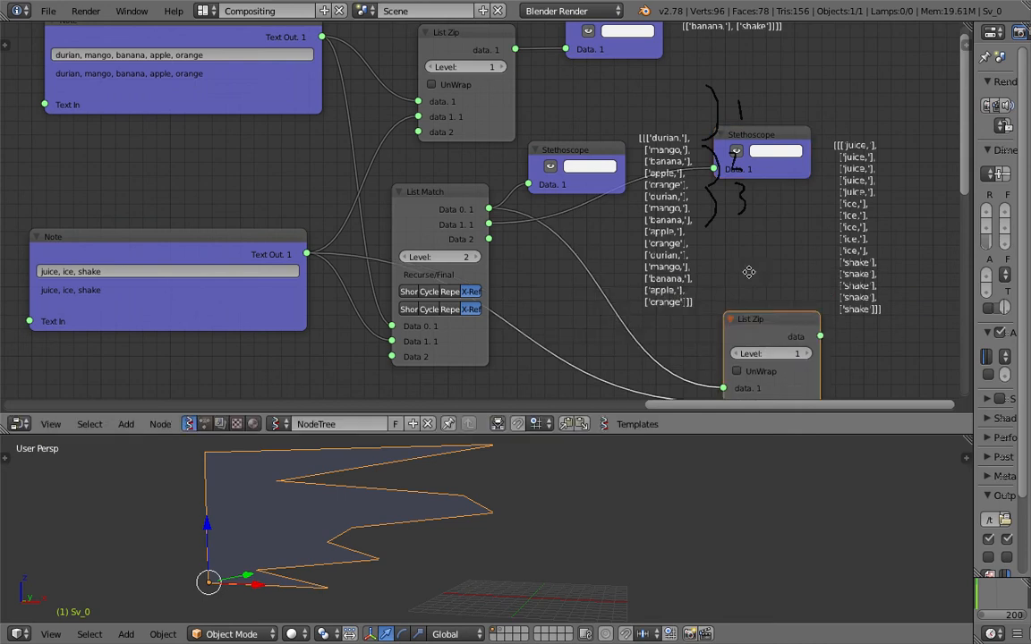
{"action": "left_click", "coordinate": [765, 328]}
{"action": "middle_click_drag", "start_coordinate": [604, 211], "coordinate": [601, 204]}
{"action": "left_click_drag", "start_coordinate": [595, 159], "coordinate": [595, 145]}
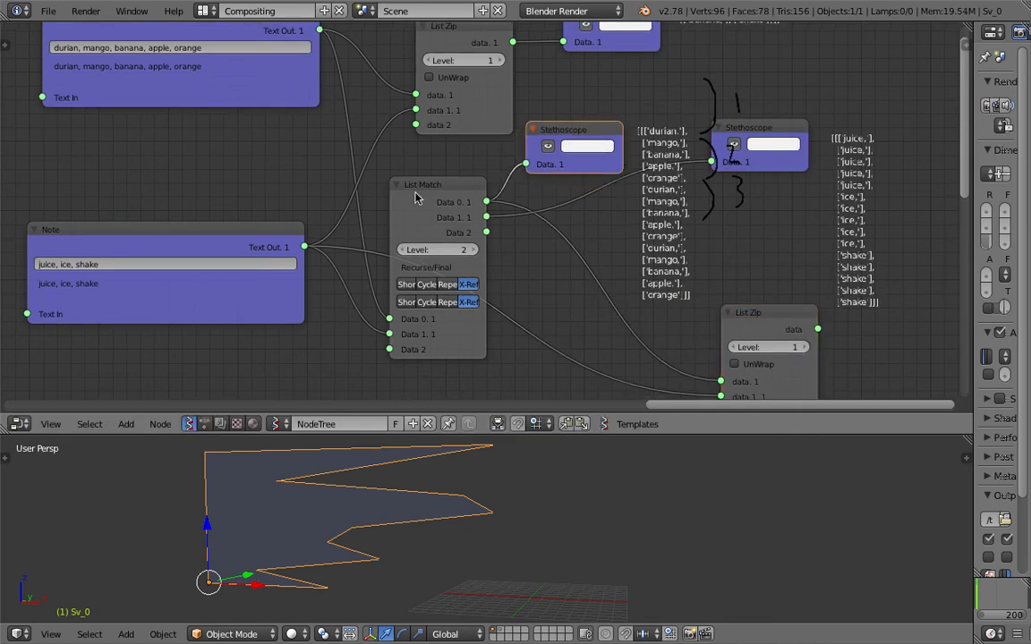
Step: Set List Match's Final mode to Repeat and save over random_matching_003.blend
{"action": "left_click", "coordinate": [448, 302]}
{"action": "middle_click_drag", "start_coordinate": [710, 259], "coordinate": [562, 270]}
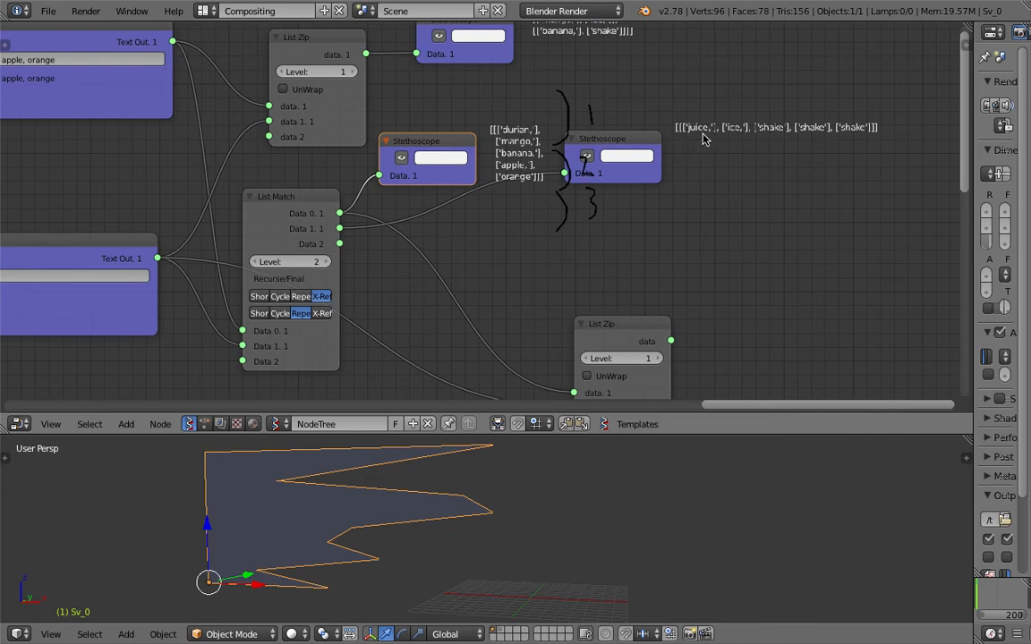
{"action": "key", "text": "ctrl+s"}
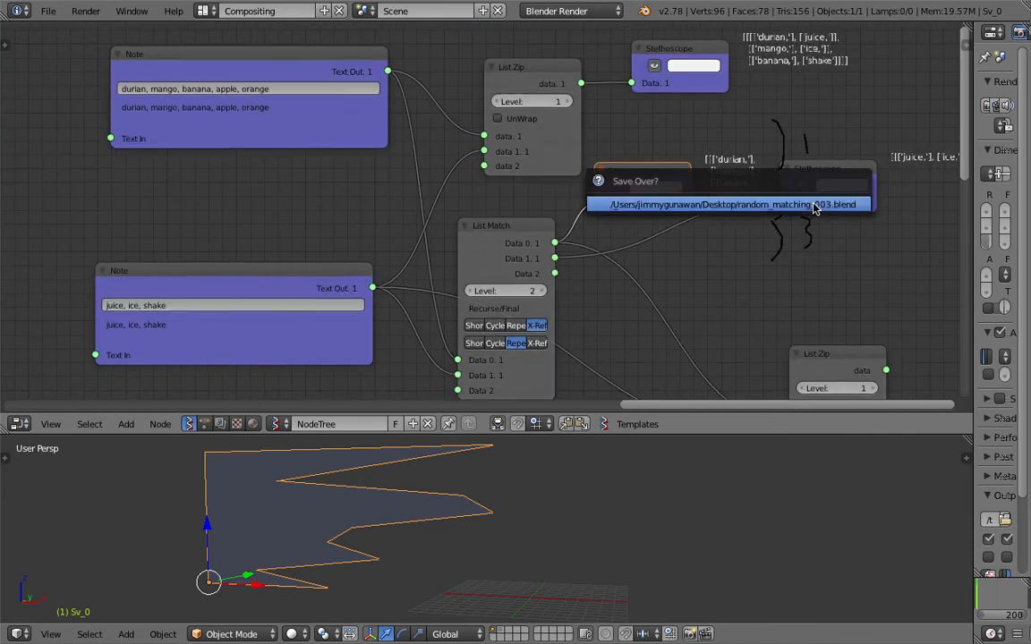
{"action": "scroll", "coordinate": [211, 302], "scroll_direction": "down", "scroll_amount": 2}
{"action": "middle_click_drag", "start_coordinate": [248, 273], "coordinate": [219, 270]}
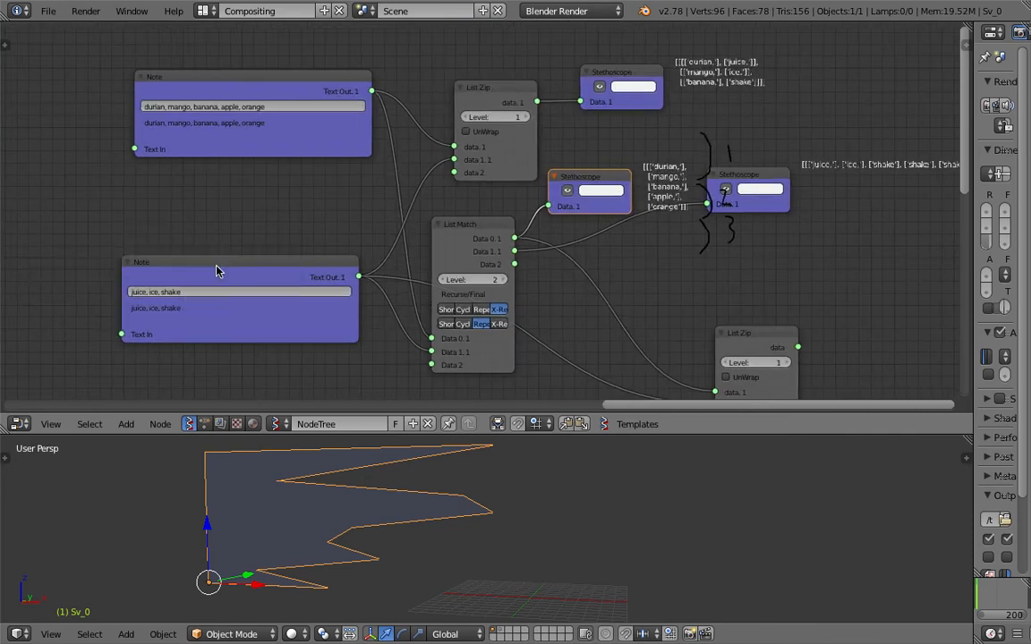
{"action": "scroll", "coordinate": [219, 268], "scroll_direction": "up", "scroll_amount": 2}
{"action": "middle_click_drag", "start_coordinate": [369, 273], "coordinate": [290, 262]}
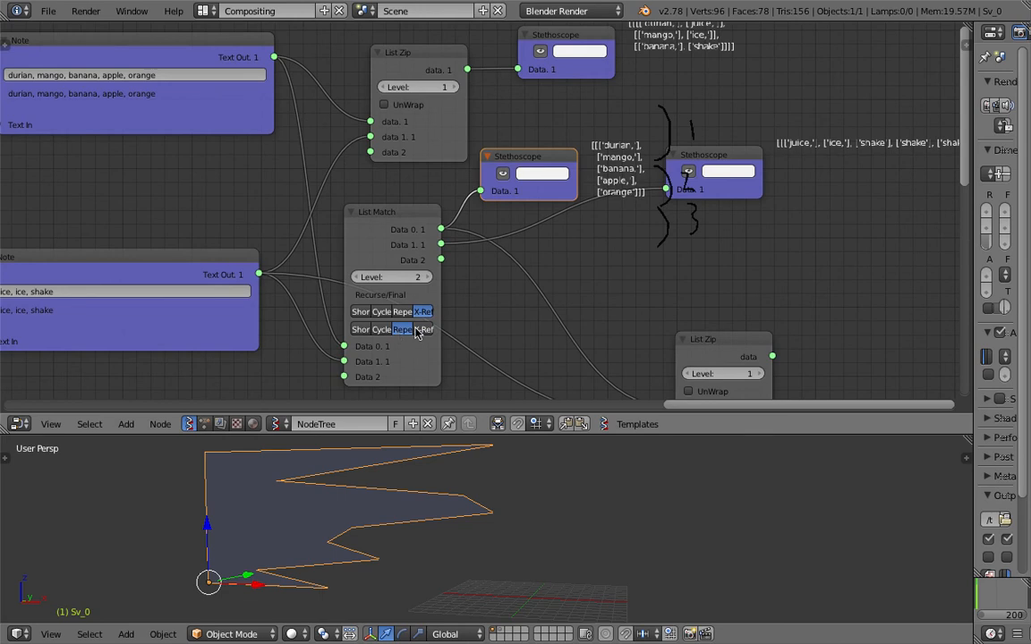
Step: Widen the List Match node so its full mode names fit, and save the file
{"action": "left_click_drag", "start_coordinate": [439, 312], "coordinate": [488, 311]}
{"action": "mouse_move", "coordinate": [442, 296]}
{"action": "middle_mouse_down"}
{"action": "mouse_move", "coordinate": [478, 288]}
{"action": "mouse_move", "coordinate": [437, 284]}
{"action": "middle_mouse_up"}
{"action": "scroll", "coordinate": [456, 287], "scroll_direction": "down", "scroll_amount": 1}
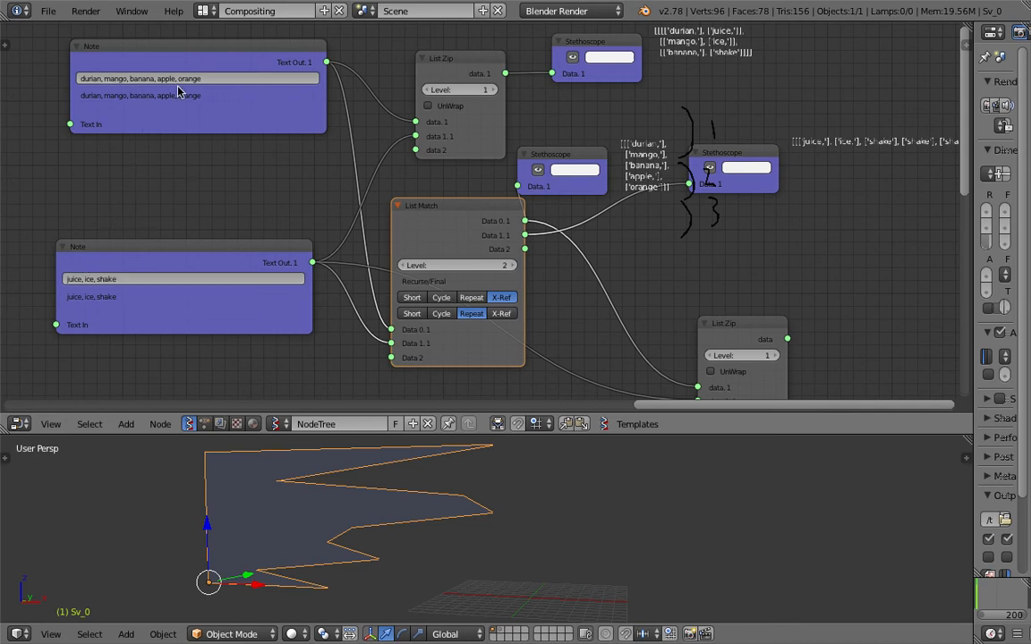
{"action": "middle_click_drag", "start_coordinate": [179, 90], "coordinate": [57, 88]}
{"action": "middle_click_drag", "start_coordinate": [294, 131], "coordinate": [395, 151]}
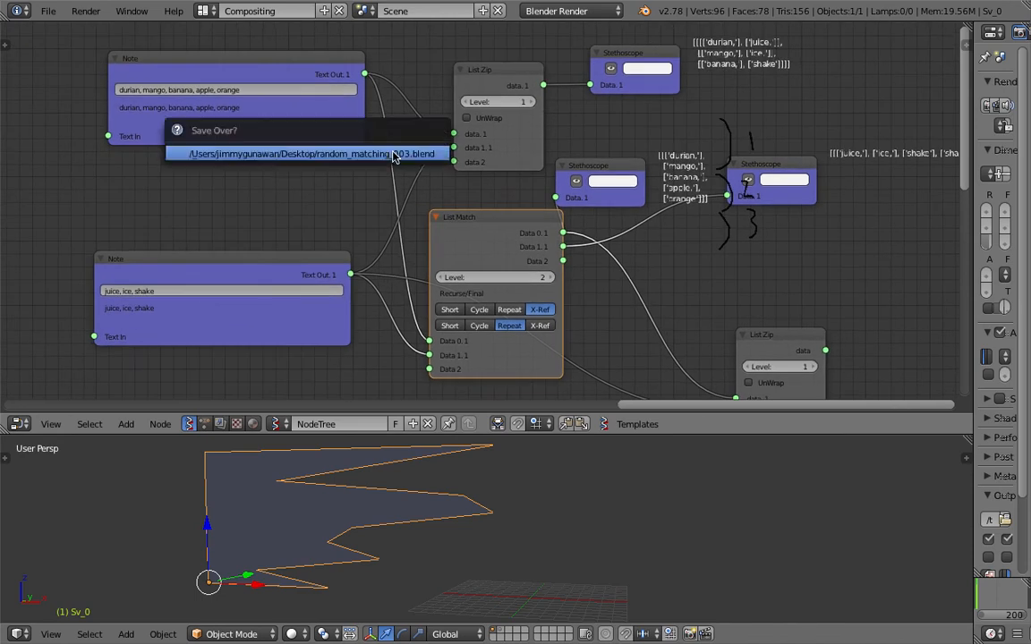
Step: Set List Match's Final mode to Cycle and compare the Data 1 list with the two Notes
{"action": "left_click", "coordinate": [485, 326]}
{"action": "middle_click_drag", "start_coordinate": [508, 268], "coordinate": [422, 251]}
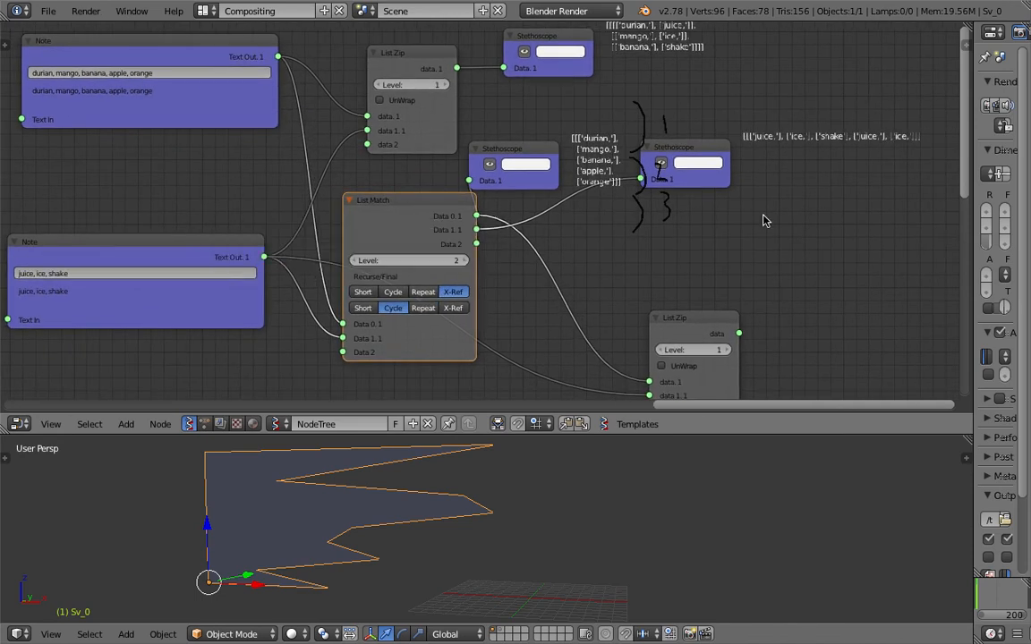
{"action": "scroll", "coordinate": [765, 221], "scroll_direction": "up", "scroll_amount": 2}
{"action": "middle_click_drag", "start_coordinate": [813, 156], "coordinate": [712, 164]}
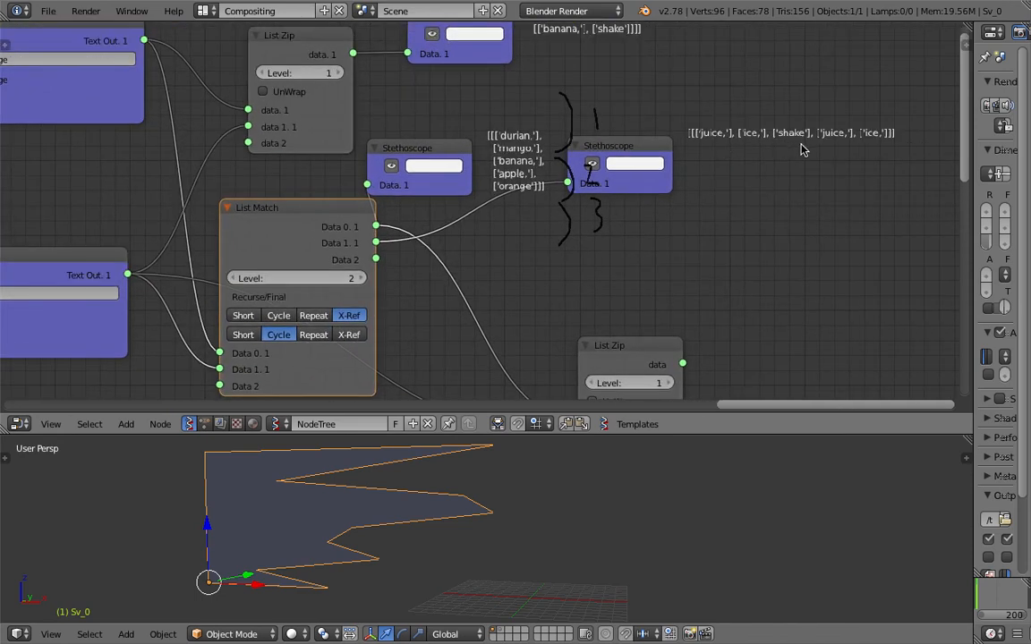
{"action": "scroll", "coordinate": [475, 226], "scroll_direction": "down", "scroll_amount": 1}
{"action": "middle_click_drag", "start_coordinate": [172, 289], "coordinate": [498, 222]}
{"action": "scroll", "coordinate": [257, 256], "scroll_direction": "up", "scroll_amount": 3}
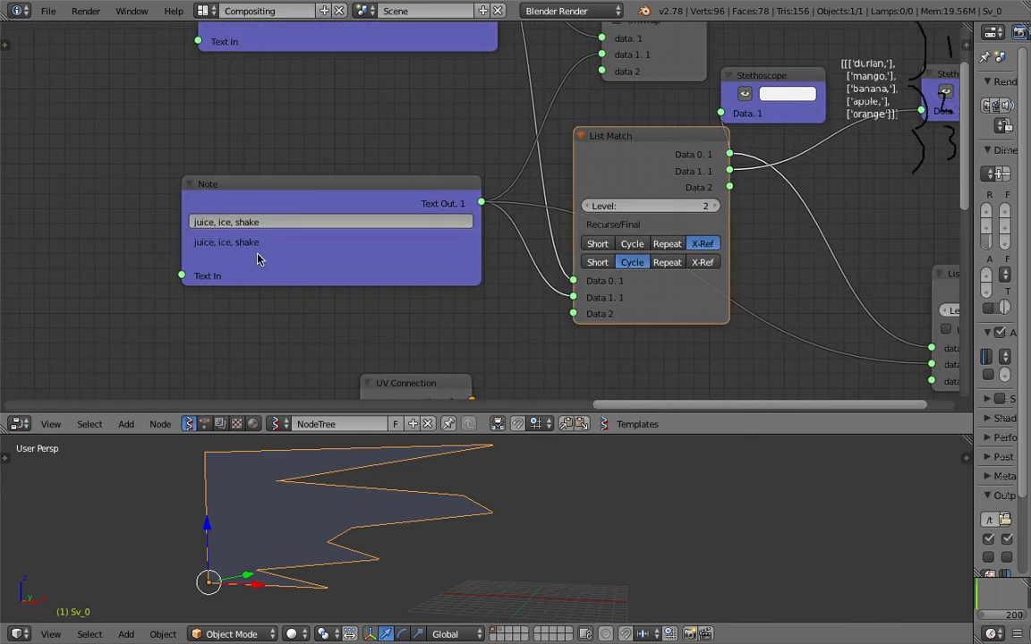
{"action": "scroll", "coordinate": [233, 229], "scroll_direction": "down", "scroll_amount": 2}
{"action": "middle_click_drag", "start_coordinate": [230, 55], "coordinate": [260, 132]}
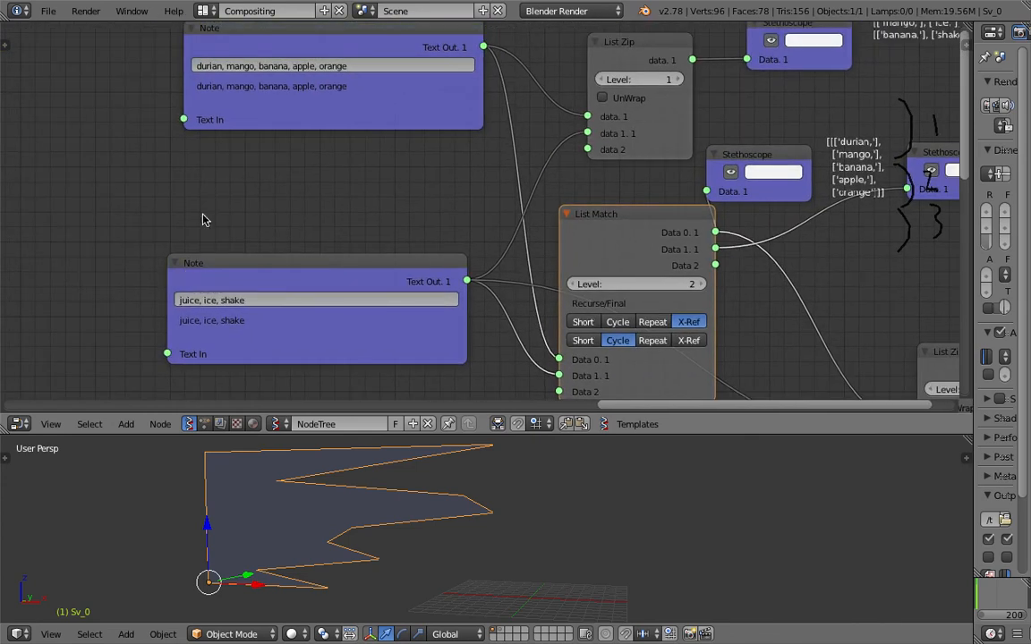
Step: Set List Match's Final mode to Short and compare both Stethoscope lists with the entries in the two Notes
{"action": "middle_click_drag", "start_coordinate": [457, 258], "coordinate": [360, 171]}
{"action": "left_click", "coordinate": [485, 253]}
{"action": "middle_click_drag", "start_coordinate": [586, 191], "coordinate": [393, 215]}
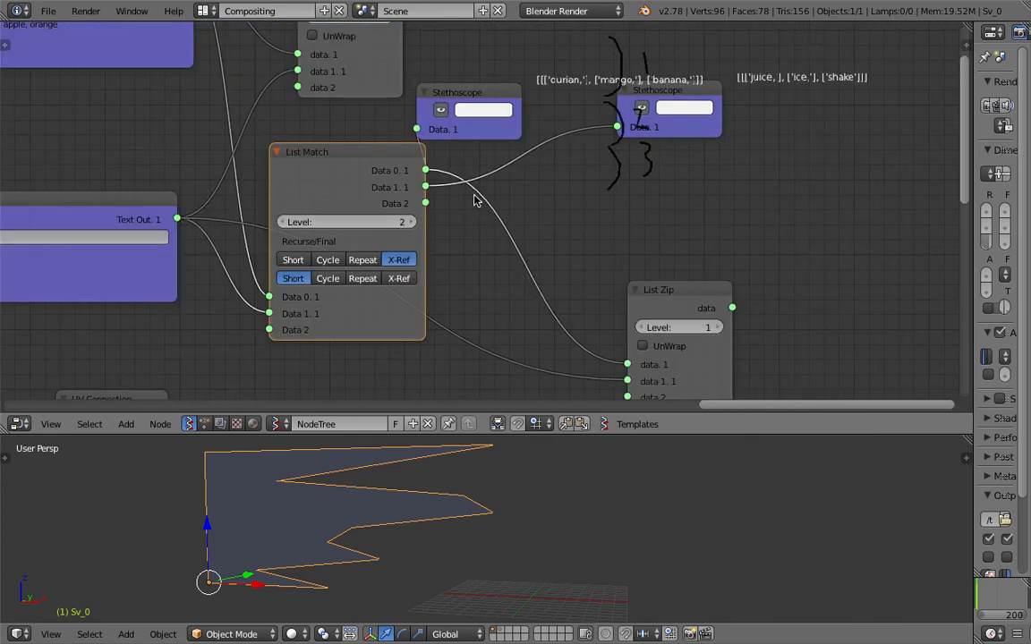
{"action": "scroll", "coordinate": [725, 96], "scroll_direction": "up", "scroll_amount": 3}
{"action": "middle_click_drag", "start_coordinate": [649, 69], "coordinate": [590, 119]}
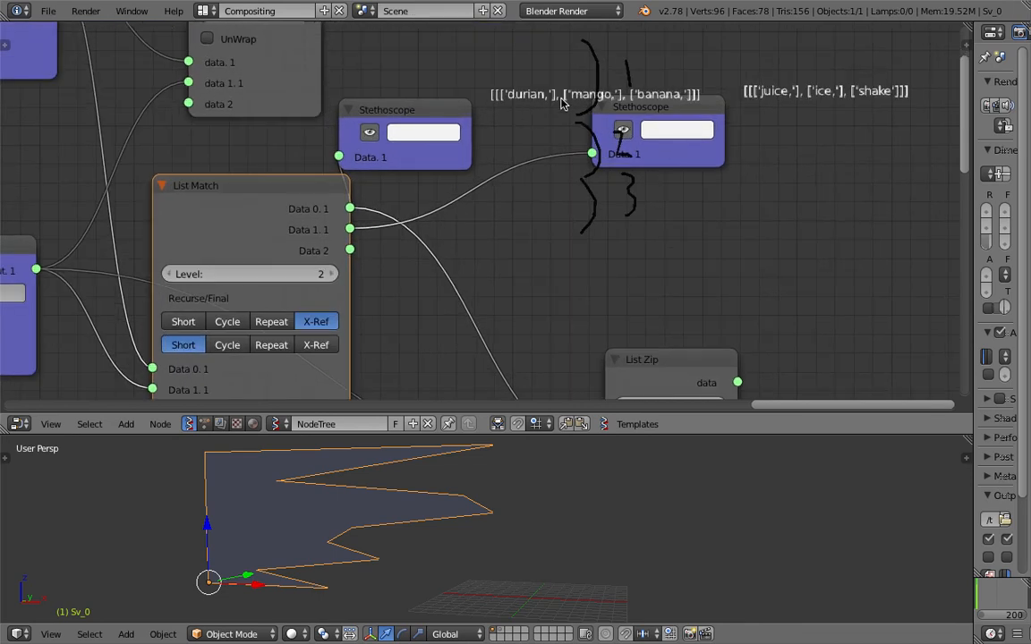
{"action": "scroll", "coordinate": [626, 116], "scroll_direction": "down", "scroll_amount": 3}
{"action": "middle_click_drag", "start_coordinate": [354, 193], "coordinate": [483, 189]}
{"action": "middle_click_drag", "start_coordinate": [412, 234], "coordinate": [411, 242]}
{"action": "middle_click_drag", "start_coordinate": [258, 180], "coordinate": [270, 205]}
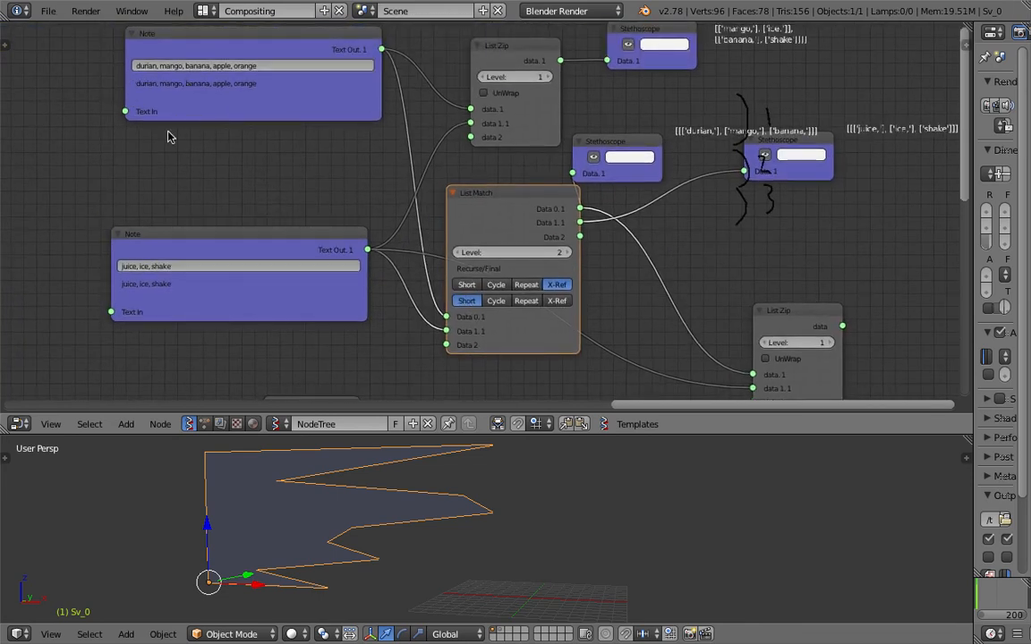
{"action": "middle_click_drag", "start_coordinate": [107, 164], "coordinate": [157, 154]}
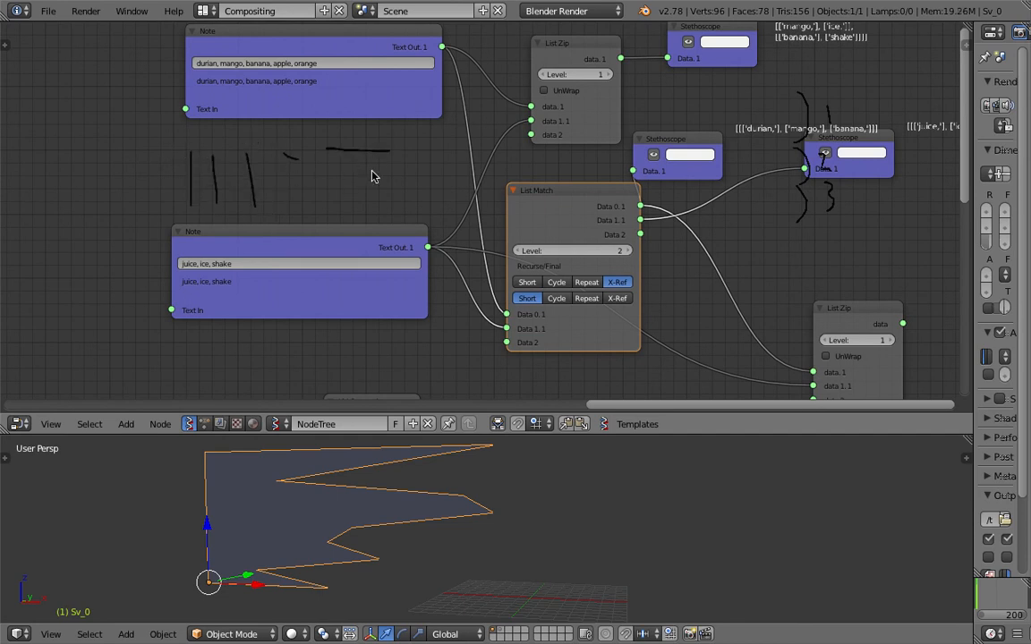
Step: Set List Match's Final mode back to Cycle and examine the Data 1 list in its Stethoscope
{"action": "middle_click_drag", "start_coordinate": [269, 221], "coordinate": [224, 190]}
{"action": "left_click", "coordinate": [512, 268]}
{"action": "middle_click_drag", "start_coordinate": [564, 221], "coordinate": [520, 229]}
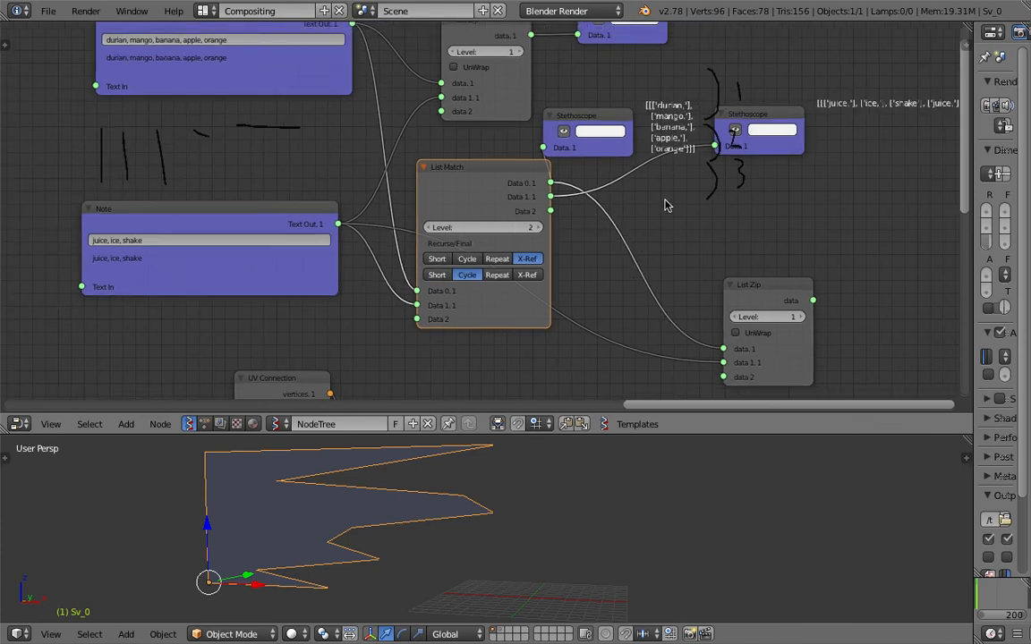
{"action": "scroll", "coordinate": [665, 201], "scroll_direction": "up", "scroll_amount": 1}
{"action": "middle_click_drag", "start_coordinate": [665, 200], "coordinate": [676, 229]}
{"action": "middle_click_drag", "start_coordinate": [843, 144], "coordinate": [655, 185]}
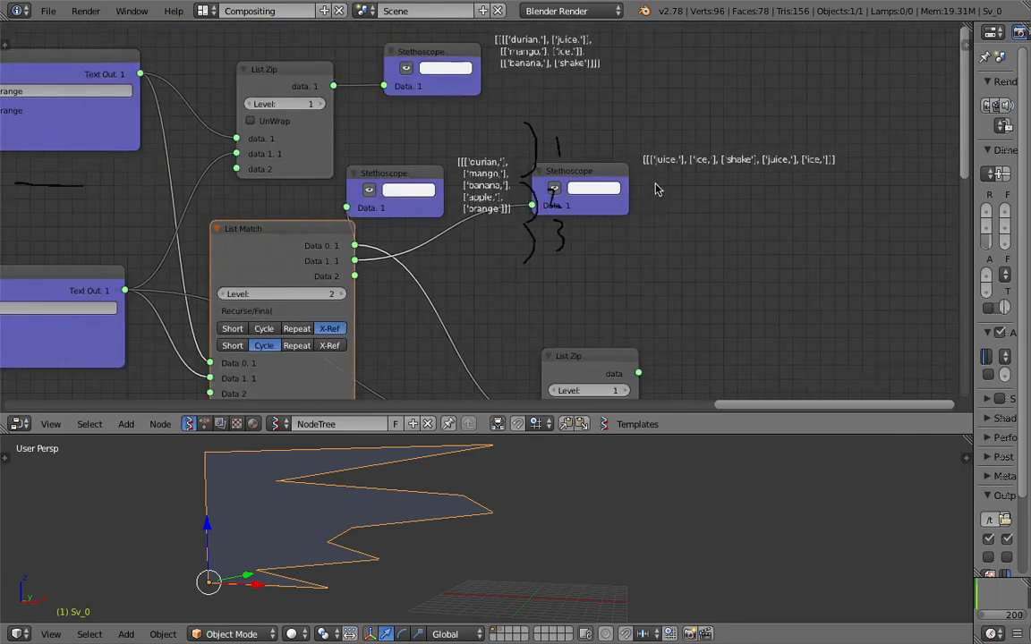
{"action": "scroll", "coordinate": [655, 189], "scroll_direction": "up", "scroll_amount": 1}
Step: Move the Data 1 Stethoscope slightly away from its printed list and save over random_matching_003.blend
{"action": "left_click_drag", "start_coordinate": [622, 172], "coordinate": [660, 205]}
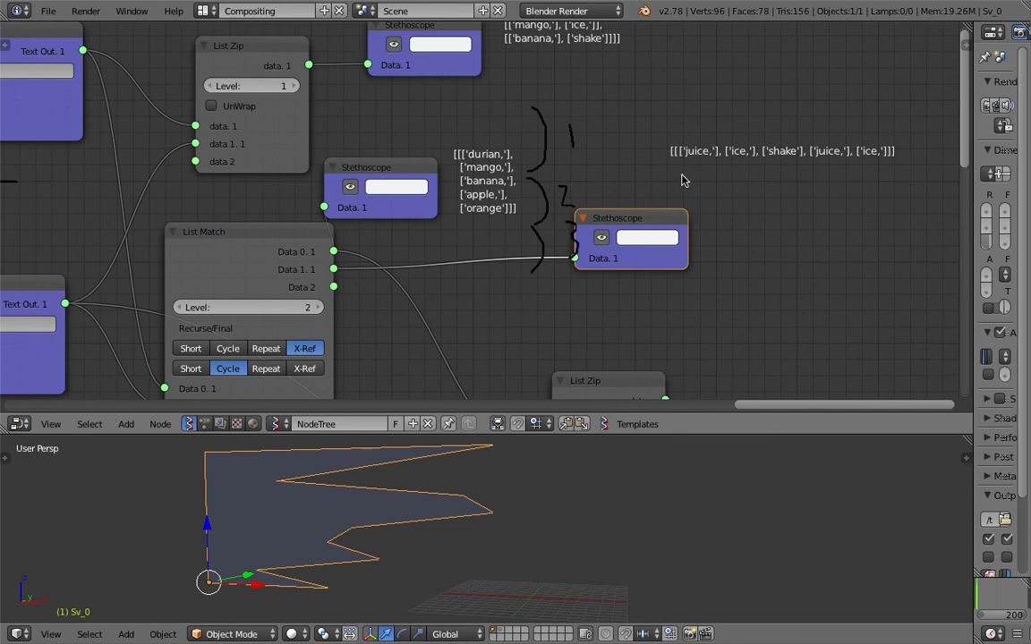
{"action": "scroll", "coordinate": [388, 255], "scroll_direction": "down", "scroll_amount": 1}
{"action": "key", "text": "ctrl+s"}
{"action": "middle_click_drag", "start_coordinate": [353, 235], "coordinate": [650, 160]}
{"action": "left_click", "coordinate": [488, 204]}
{"action": "scroll", "coordinate": [498, 224], "scroll_direction": "down", "scroll_amount": 1}
{"action": "middle_click_drag", "start_coordinate": [336, 216], "coordinate": [275, 256]}
{"action": "key", "text": "ctrl+s"}
{"action": "left_click", "coordinate": [276, 257]}
Step: Try Cycle, Short and Repeat as List Match's Recurse mode, combined with Repeat and Short as its Final mode
{"action": "left_click", "coordinate": [489, 268]}
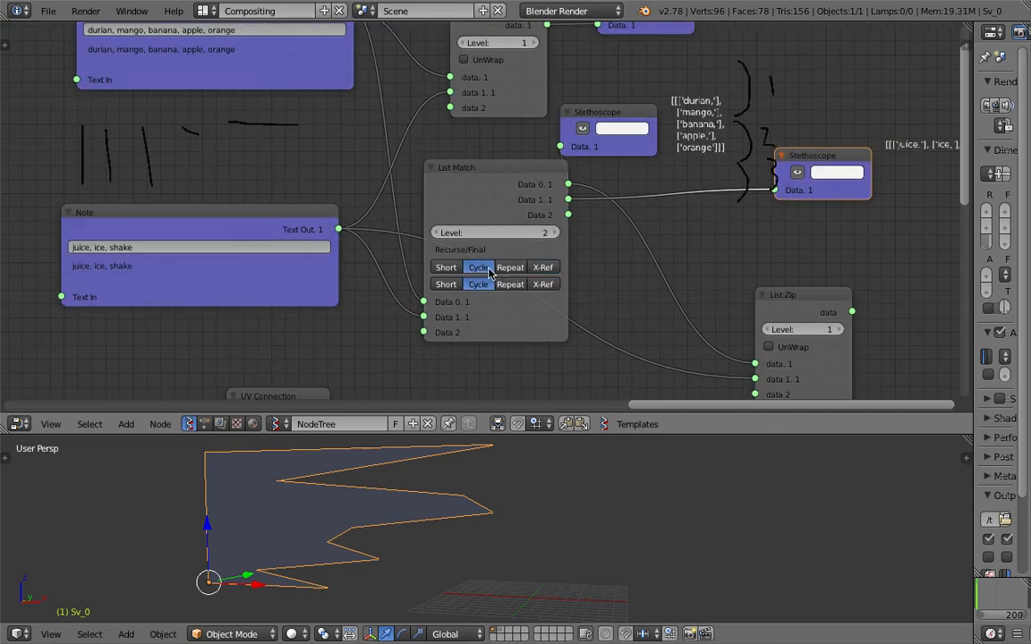
{"action": "middle_click_drag", "start_coordinate": [480, 267], "coordinate": [321, 259]}
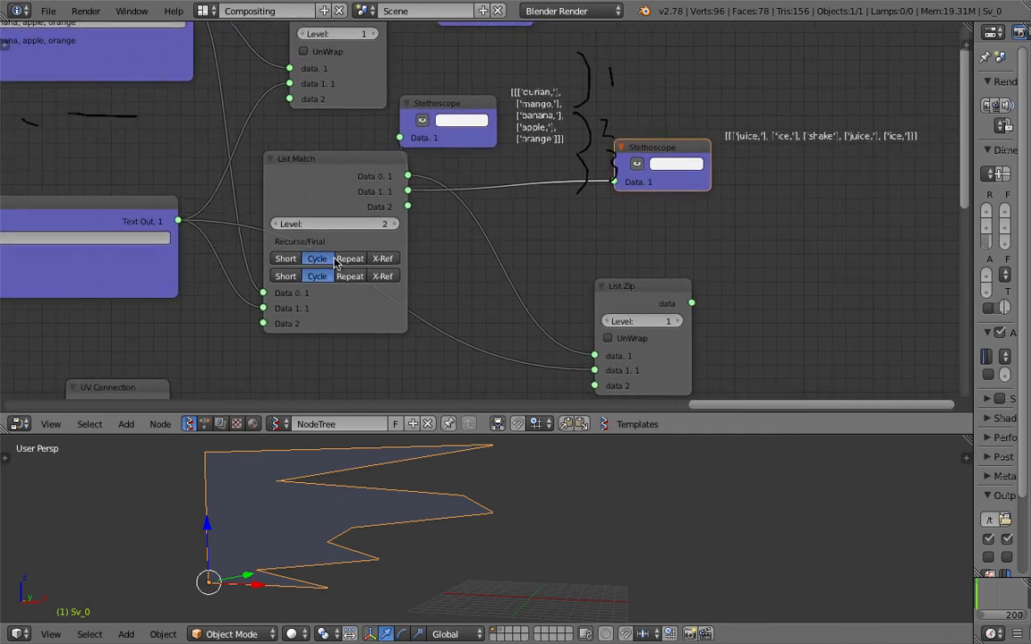
{"action": "left_click", "coordinate": [286, 259]}
{"action": "left_click", "coordinate": [347, 277]}
{"action": "left_click", "coordinate": [348, 260]}
{"action": "left_click", "coordinate": [288, 277]}
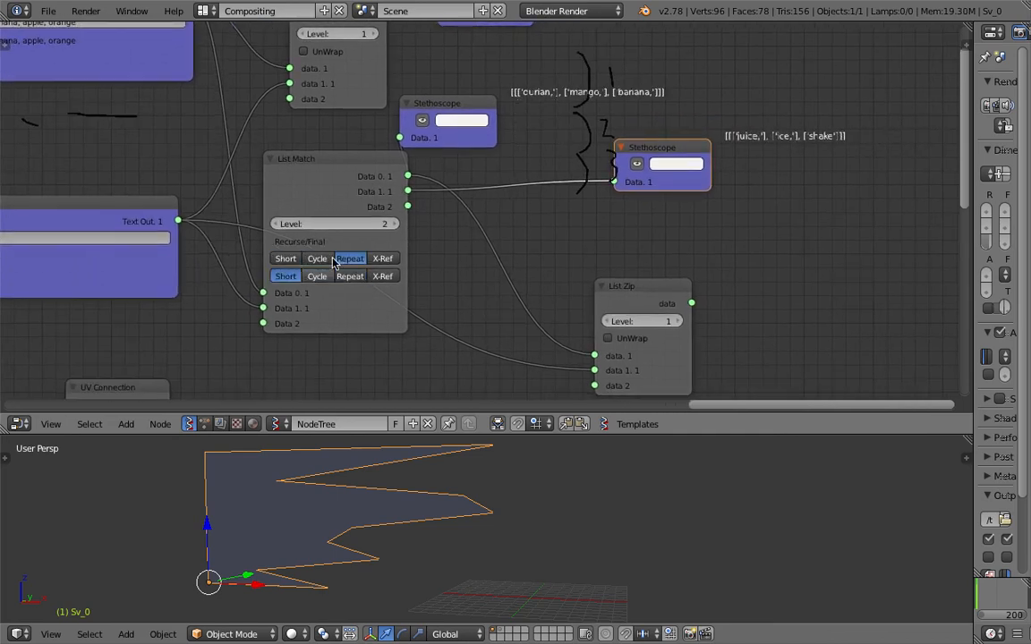
Step: Set both the Recurse and Final modes of List Match to X-Ref after trying the Cycle and Repeat combinations
{"action": "left_click_drag", "start_coordinate": [406, 262], "coordinate": [404, 263]}
{"action": "left_click", "coordinate": [382, 260]}
{"action": "left_click", "coordinate": [383, 277]}
{"action": "left_click", "coordinate": [318, 260]}
{"action": "left_click", "coordinate": [353, 277]}
{"action": "left_click", "coordinate": [349, 260]}
{"action": "left_click", "coordinate": [379, 261]}
{"action": "left_click", "coordinate": [380, 276]}
Step: Spread the Data 0 and Data 1 Stethoscopes apart so their long lists stay readable, and save over random_matching_003.blend
{"action": "left_click_drag", "start_coordinate": [624, 149], "coordinate": [631, 164]}
{"action": "left_click_drag", "start_coordinate": [460, 110], "coordinate": [656, 98]}
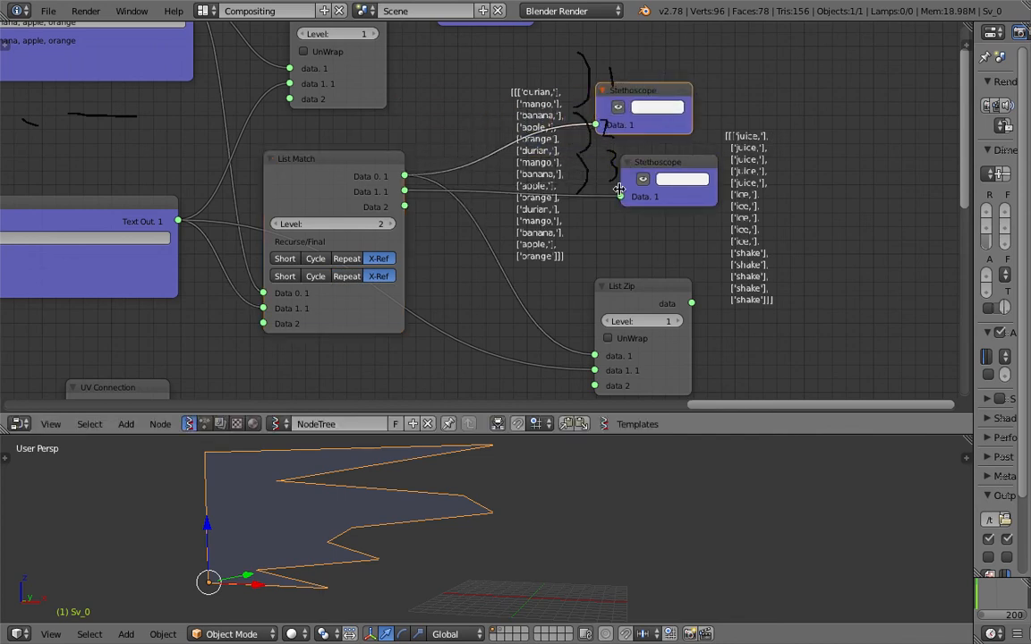
{"action": "left_click_drag", "start_coordinate": [648, 170], "coordinate": [613, 193]}
{"action": "left_click", "coordinate": [386, 259]}
{"action": "left_click", "coordinate": [381, 286]}
{"action": "left_click_drag", "start_coordinate": [669, 184], "coordinate": [830, 219]}
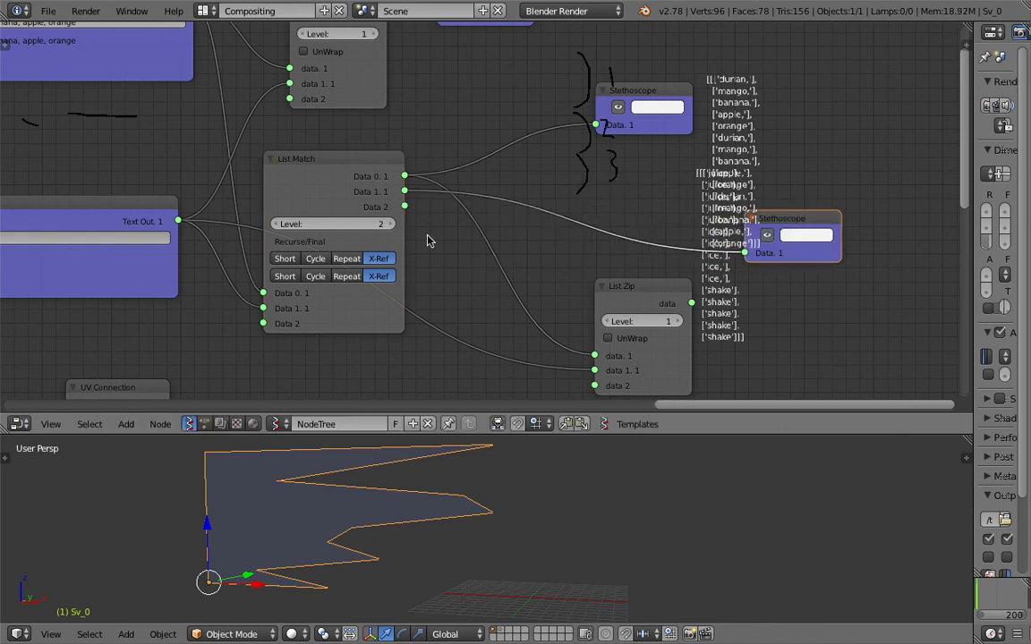
{"action": "middle_click_drag", "start_coordinate": [832, 169], "coordinate": [714, 168]}
{"action": "left_click_drag", "start_coordinate": [687, 216], "coordinate": [691, 249]}
{"action": "key", "text": "ctrl+s"}
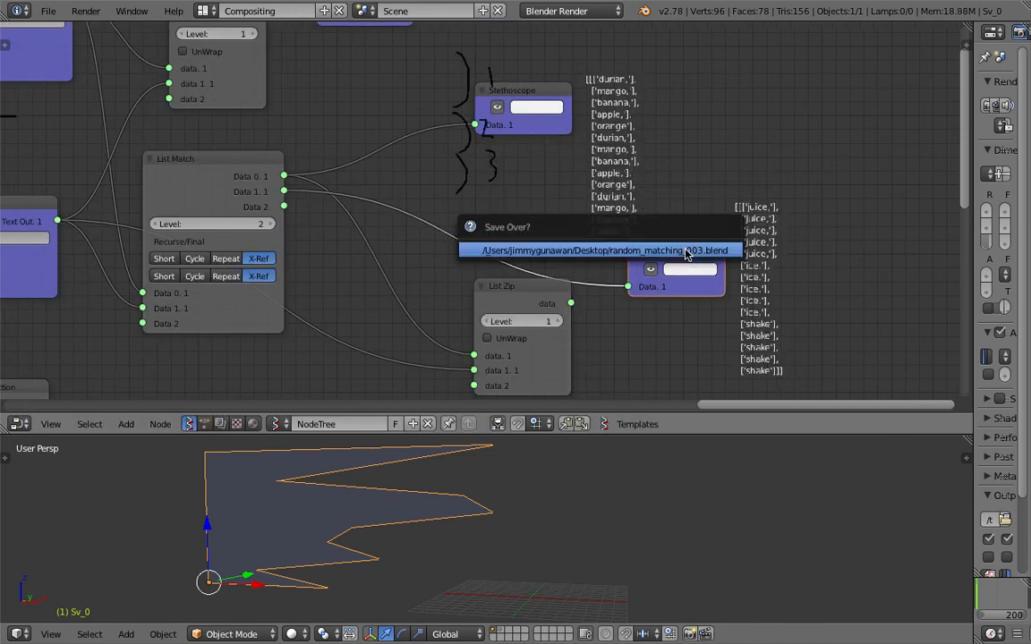
{"action": "left_click", "coordinate": [690, 251]}
{"action": "middle_click_drag", "start_coordinate": [801, 143], "coordinate": [738, 105]}
{"action": "key", "text": "shift+a"}
{"action": "left_click", "coordinate": [741, 103]}
{"action": "type", "text": "list"}
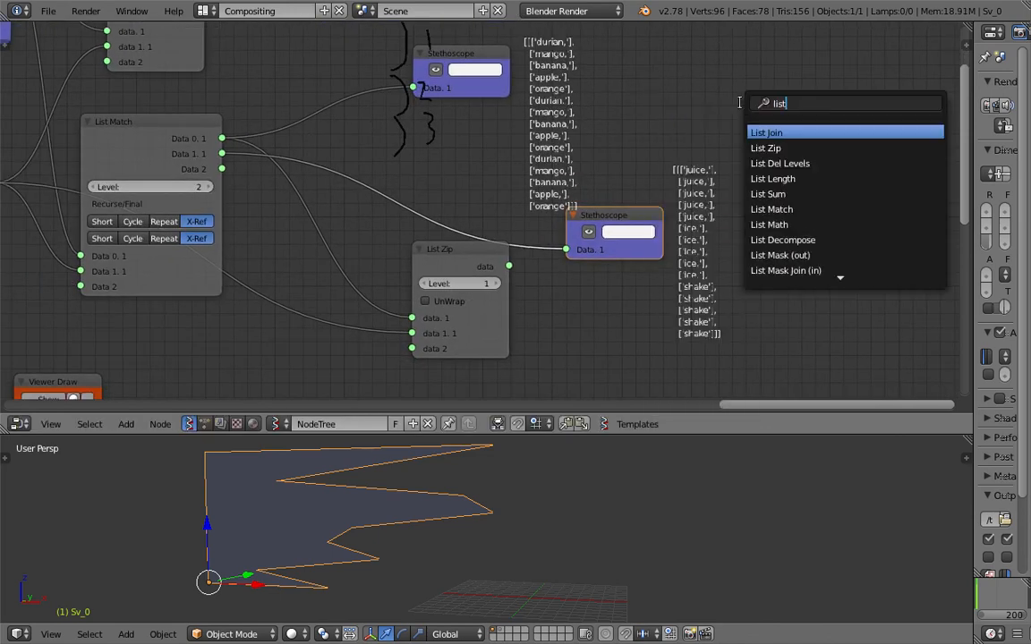
Step: Feed List Match's Data 1 output into the lower List Zip and attach a duplicated Stethoscope to its output, saving the file
{"action": "left_click_drag", "start_coordinate": [221, 153], "coordinate": [412, 348]}
{"action": "left_click_drag", "start_coordinate": [468, 258], "coordinate": [773, 259]}
{"action": "left_click", "coordinate": [621, 216]}
{"action": "key", "text": "shift+d"}
{"action": "left_click", "coordinate": [827, 225]}
{"action": "middle_click_drag", "start_coordinate": [773, 258], "coordinate": [694, 242]}
{"action": "key", "text": "ctrl+s"}
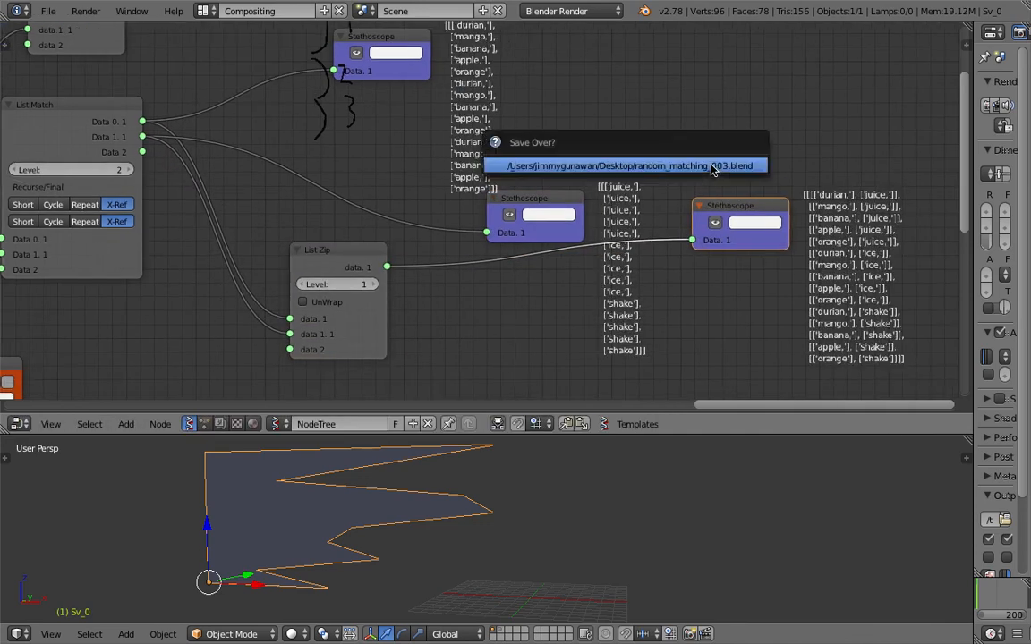
Step: Examine how the zipped Stethoscope list pairs each Data 0 fruit with each Data 1 word
{"action": "middle_click_drag", "start_coordinate": [653, 211], "coordinate": [568, 179]}
{"action": "scroll", "coordinate": [647, 161], "scroll_direction": "up", "scroll_amount": 3}
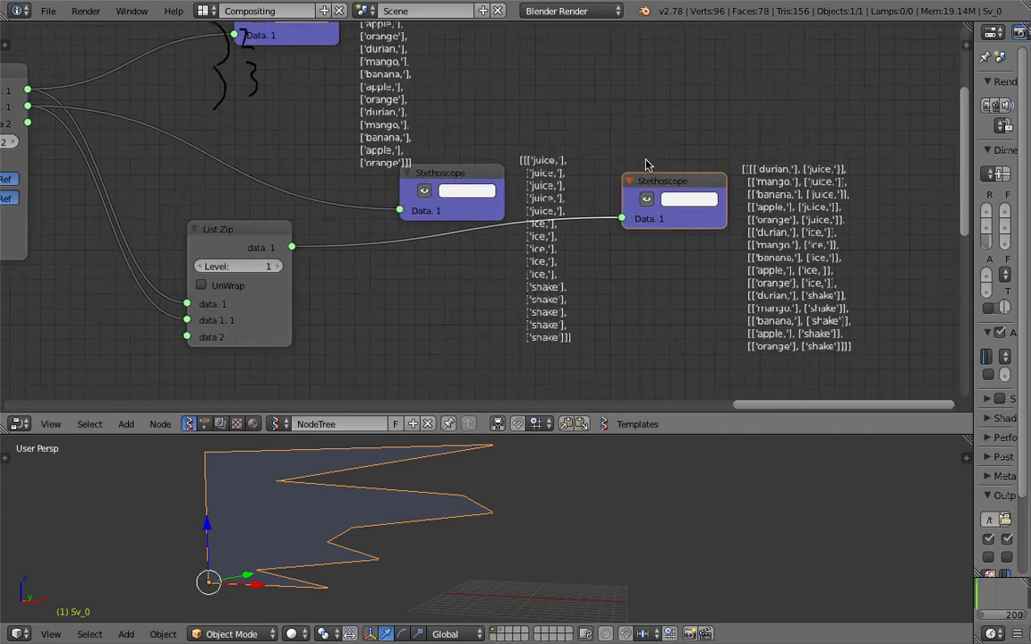
{"action": "middle_click_drag", "start_coordinate": [633, 160], "coordinate": [520, 147]}
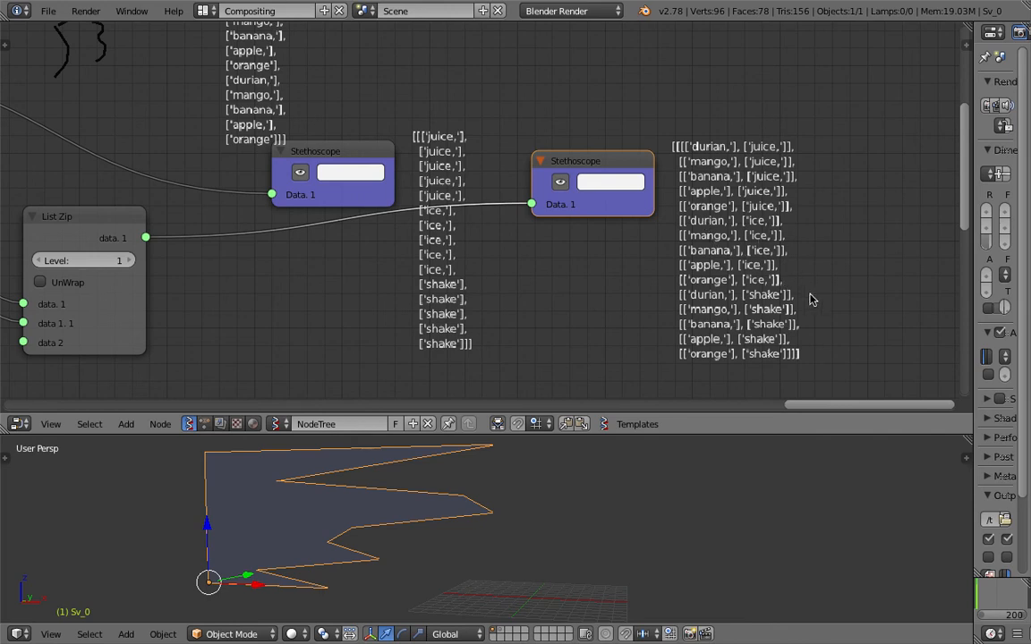
{"action": "scroll", "coordinate": [716, 353], "scroll_direction": "down", "scroll_amount": 2}
{"action": "middle_click_drag", "start_coordinate": [671, 346], "coordinate": [677, 342]}
{"action": "mouse_move", "coordinate": [483, 231]}
{"action": "middle_mouse_down"}
{"action": "mouse_move", "coordinate": [552, 238]}
{"action": "mouse_move", "coordinate": [535, 237]}
{"action": "middle_mouse_up"}
{"action": "scroll", "coordinate": [551, 238], "scroll_direction": "down", "scroll_amount": 2}
{"action": "middle_click_drag", "start_coordinate": [446, 221], "coordinate": [616, 198]}
{"action": "middle_click_drag", "start_coordinate": [276, 166], "coordinate": [232, 165]}
{"action": "middle_click_drag", "start_coordinate": [433, 198], "coordinate": [258, 191]}
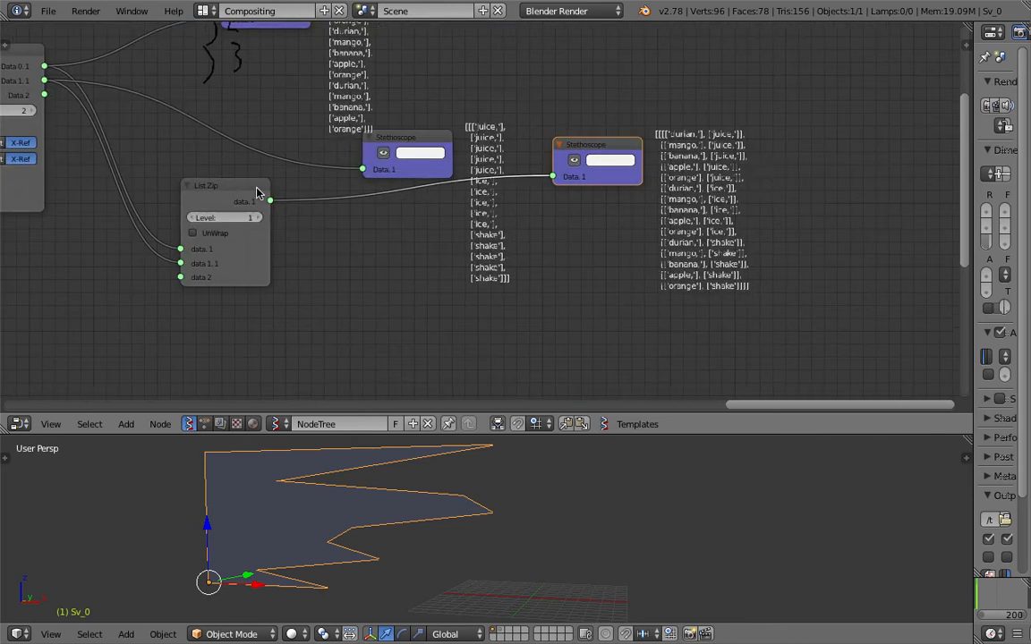
Step: Enlarge the node editor slightly and make room in the empty area below the lower List Zip
{"action": "scroll", "coordinate": [458, 315], "scroll_direction": "up", "scroll_amount": 1}
{"action": "left_click_drag", "start_coordinate": [504, 436], "coordinate": [503, 488]}
{"action": "middle_click_drag", "start_coordinate": [607, 267], "coordinate": [585, 230]}
{"action": "scroll", "coordinate": [532, 274], "scroll_direction": "down", "scroll_amount": 2}
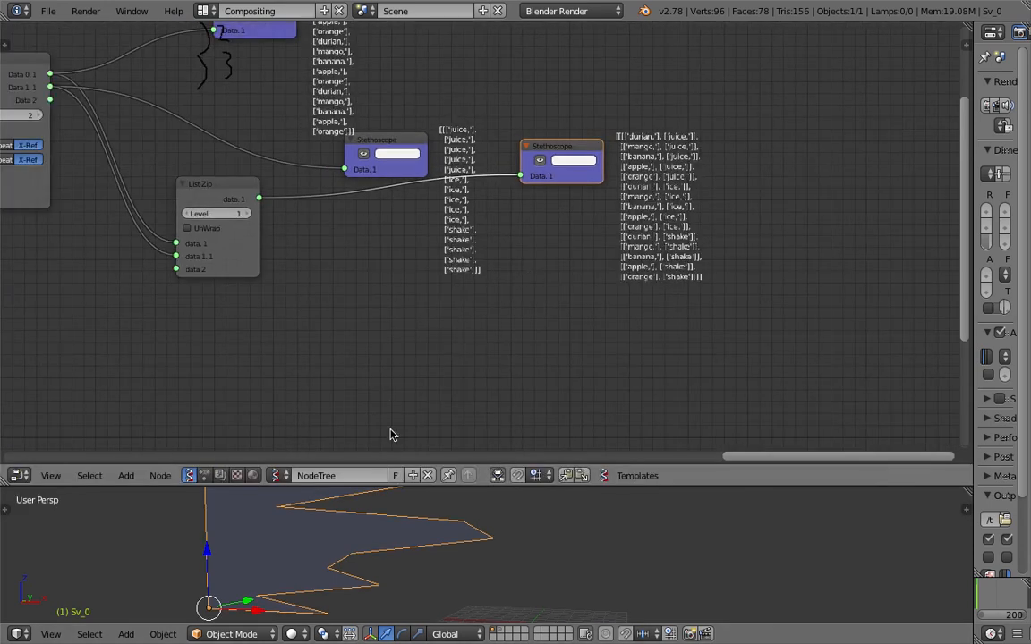
{"action": "middle_click_drag", "start_coordinate": [391, 435], "coordinate": [407, 361]}
{"action": "left_click_drag", "start_coordinate": [486, 486], "coordinate": [488, 449]}
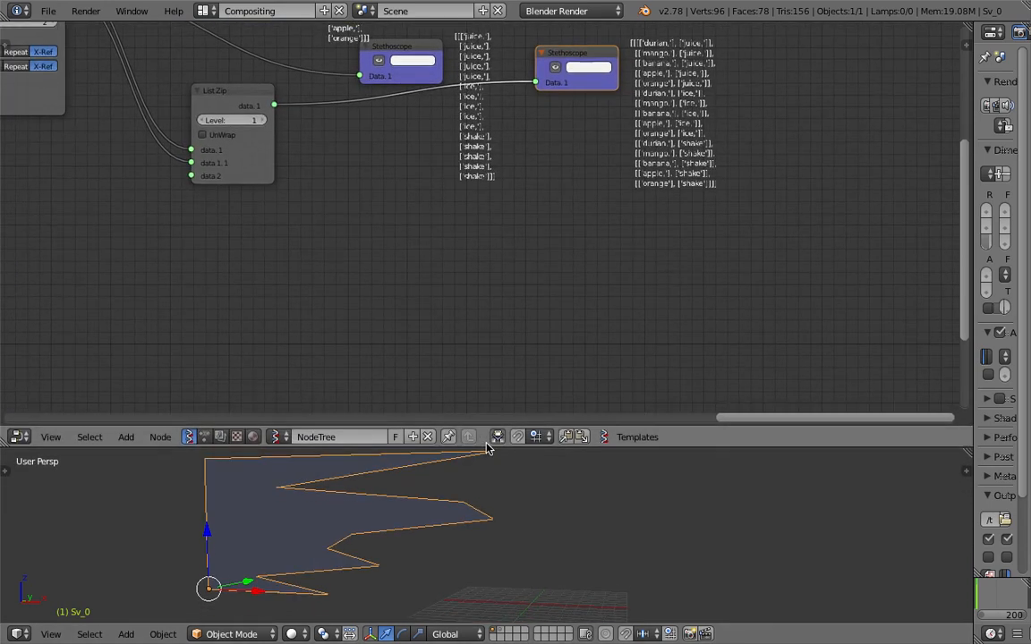
Step: Add a Text out node below the Stethoscope that shows the zipped list
{"action": "middle_click_drag", "start_coordinate": [552, 234], "coordinate": [542, 270]}
{"action": "key", "text": "shift+a"}
{"action": "left_click", "coordinate": [541, 274]}
{"action": "type", "text": "text"}
{"action": "key", "text": "Down"}
{"action": "key", "text": "Down"}
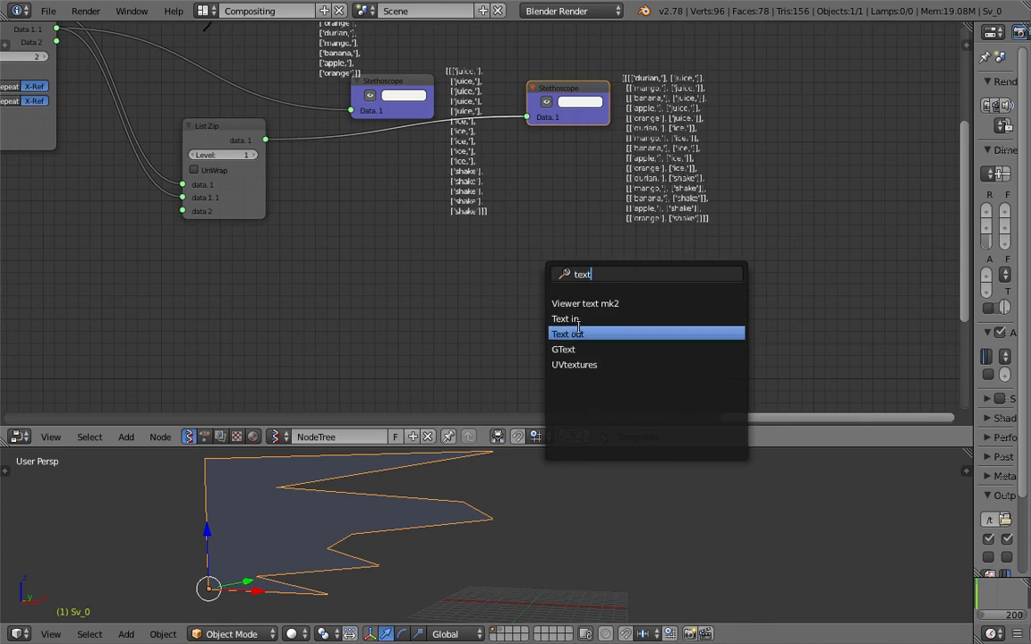
{"action": "key", "text": "Return"}
{"action": "left_click", "coordinate": [528, 257]}
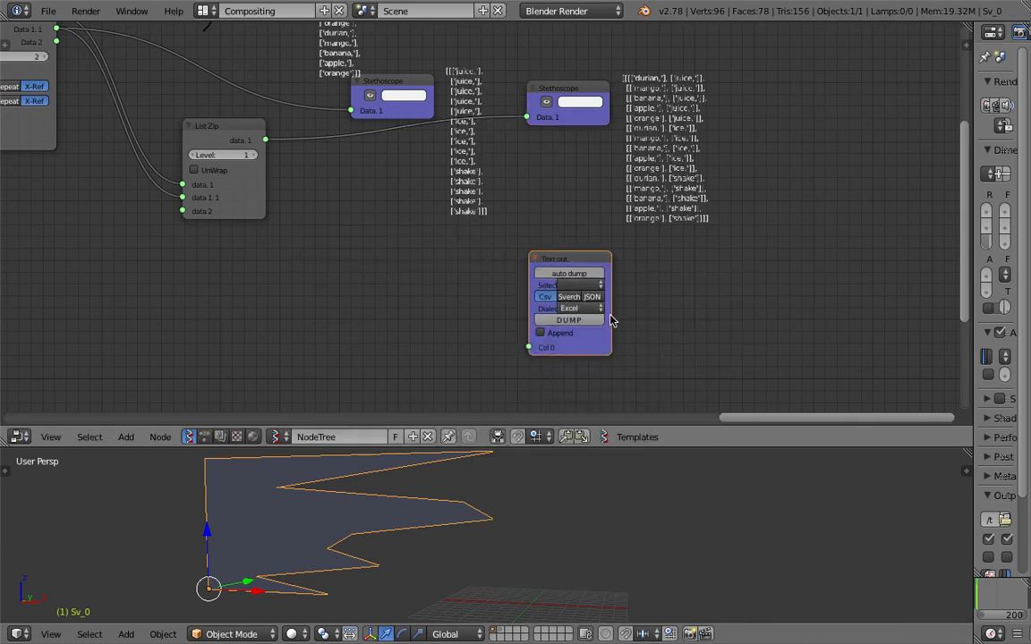
Step: Widen the Text out node and connect List Zip's data output to its Col 0 input
{"action": "left_click_drag", "start_coordinate": [610, 314], "coordinate": [652, 313]}
{"action": "left_click", "coordinate": [625, 307]}
{"action": "left_click", "coordinate": [595, 294]}
{"action": "left_click_drag", "start_coordinate": [266, 141], "coordinate": [529, 347]}
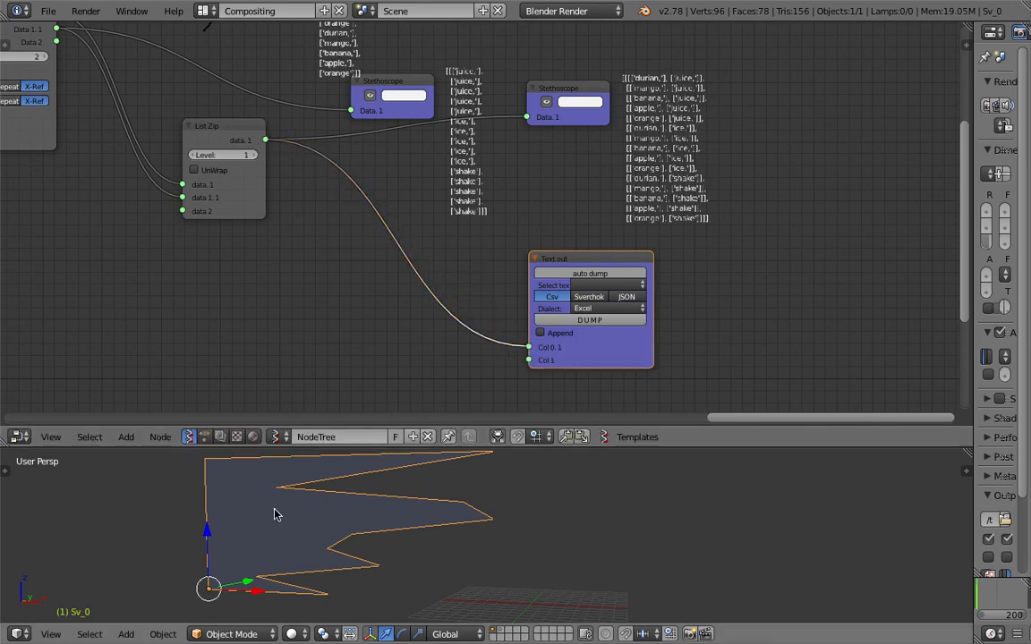
Step: Switch the 3D view area to a Text Editor and create a new text block
{"action": "left_click", "coordinate": [17, 634]}
{"action": "left_click", "coordinate": [41, 417]}
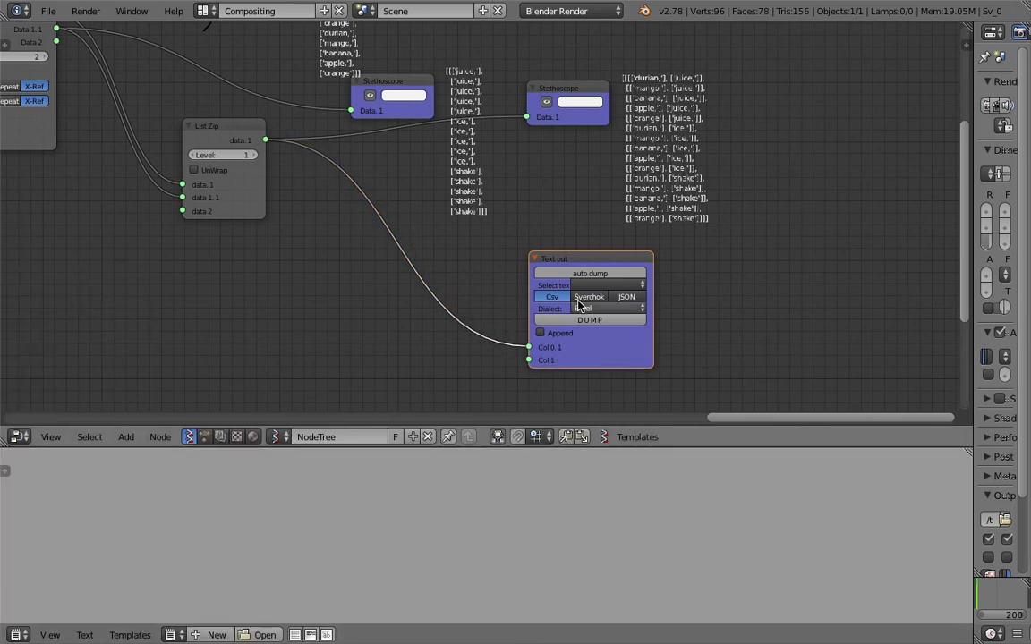
{"action": "left_click", "coordinate": [217, 635]}
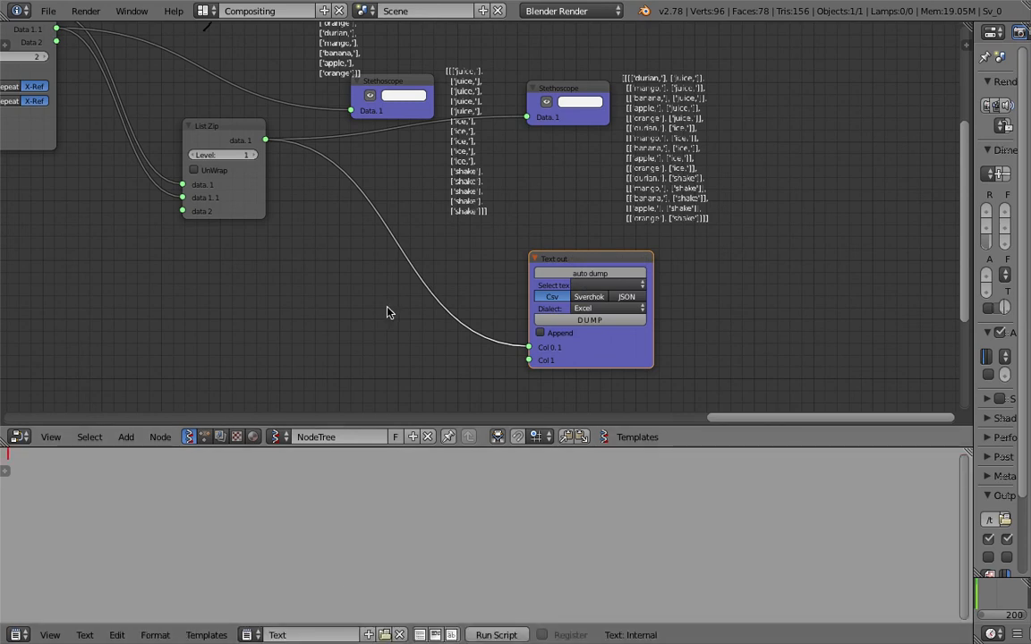
Step: Dump the Text out node's CSV data into the Text block and enlarge the Text Editor, saving the file
{"action": "left_click", "coordinate": [606, 285]}
{"action": "left_click", "coordinate": [591, 288]}
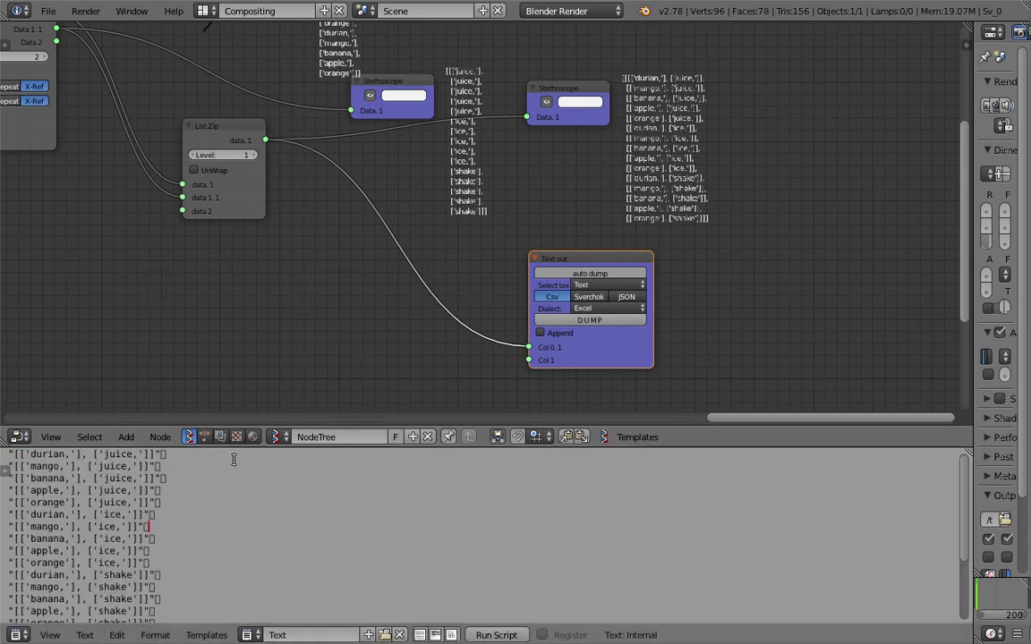
{"action": "left_click_drag", "start_coordinate": [214, 447], "coordinate": [215, 295]}
{"action": "key", "text": "ctrl+s"}
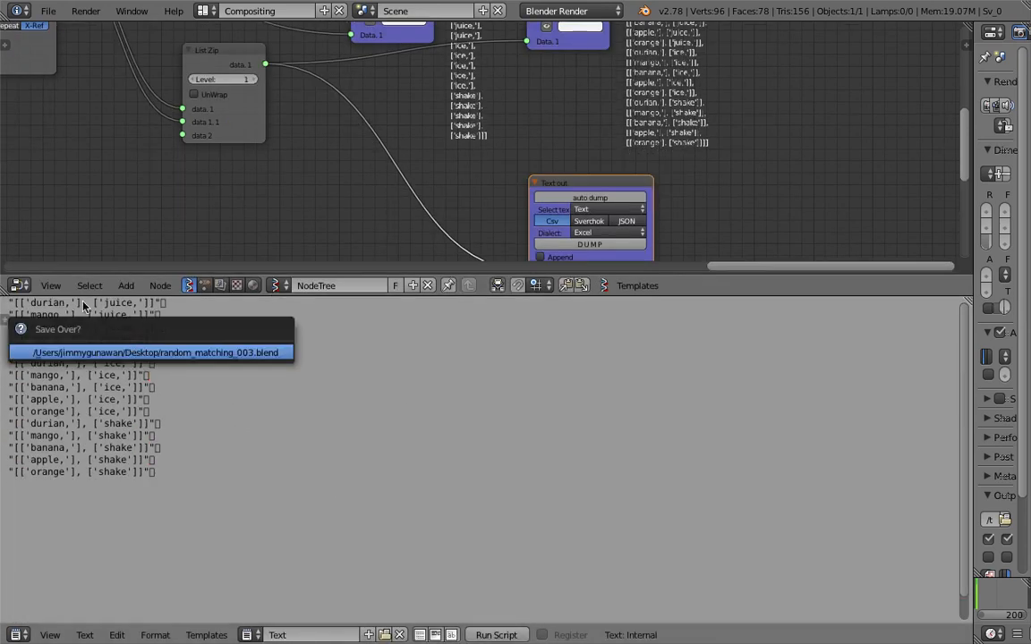
{"action": "key", "text": "Return"}
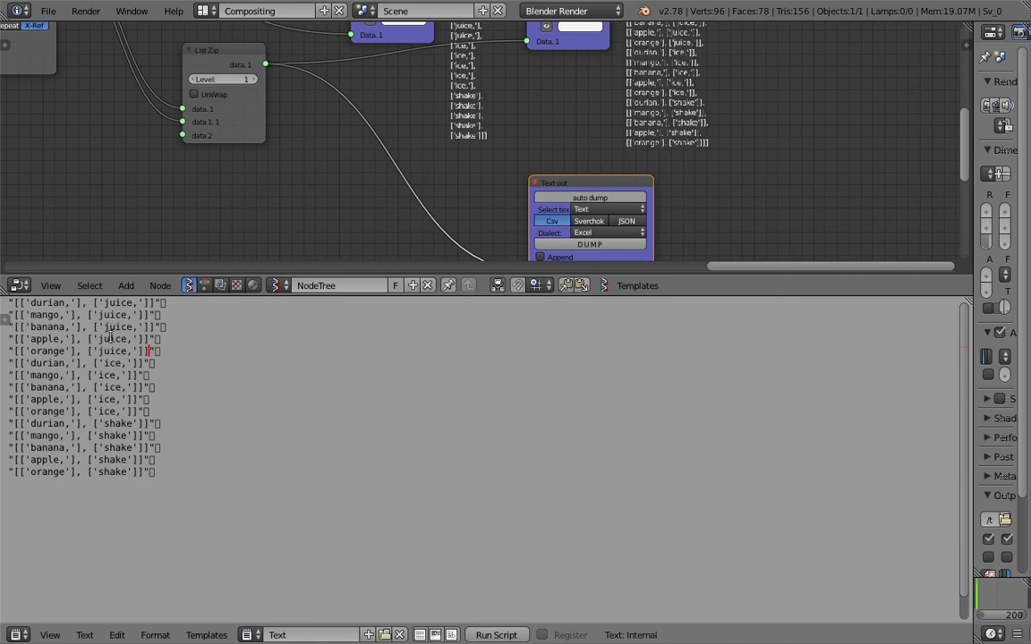
Step: Select all the dumped lines in the Text Editor and save over random_matching_003.blend
{"action": "left_click_drag", "start_coordinate": [175, 482], "coordinate": [206, 273]}
{"action": "middle_click_drag", "start_coordinate": [231, 204], "coordinate": [479, 249]}
{"action": "key", "text": "ctrl+s"}
{"action": "key", "text": "Return"}
Step: Enlarge the node editor so both Notes and List Match can be viewed above the dumped text
{"action": "scroll", "coordinate": [280, 164], "scroll_direction": "down", "scroll_amount": 2}
{"action": "middle_click_drag", "start_coordinate": [280, 164], "coordinate": [550, 215]}
{"action": "scroll", "coordinate": [430, 140], "scroll_direction": "down", "scroll_amount": 1}
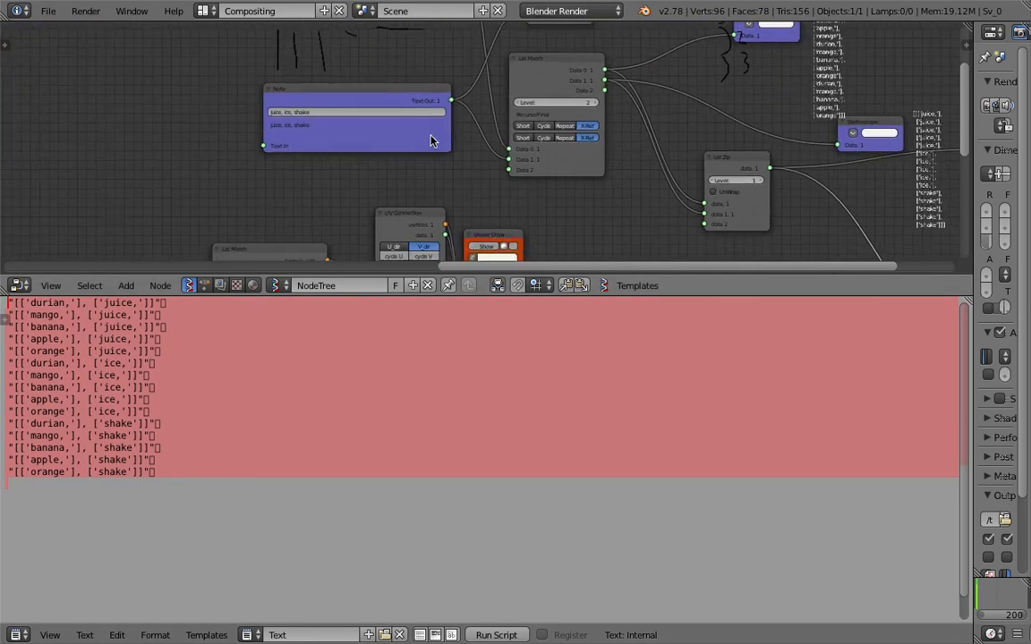
{"action": "middle_click_drag", "start_coordinate": [431, 141], "coordinate": [438, 88]}
{"action": "left_click_drag", "start_coordinate": [495, 296], "coordinate": [494, 380]}
{"action": "scroll", "coordinate": [381, 260], "scroll_direction": "up", "scroll_amount": 2}
{"action": "middle_click_drag", "start_coordinate": [368, 201], "coordinate": [238, 253]}
{"action": "scroll", "coordinate": [291, 202], "scroll_direction": "down", "scroll_amount": 2}
{"action": "middle_click_drag", "start_coordinate": [288, 202], "coordinate": [359, 269]}
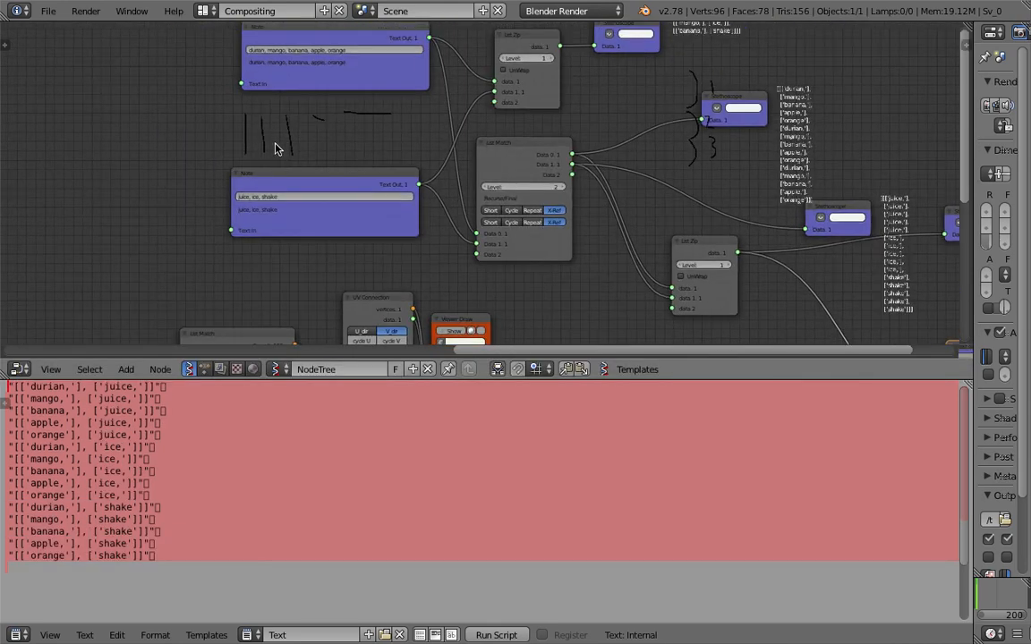
Step: Shift the "juice, ice, shake" Note slightly toward List Match and reselect the dumped lines for comparison with the Notes
{"action": "scroll", "coordinate": [276, 143], "scroll_direction": "up", "scroll_amount": 3}
{"action": "middle_click_drag", "start_coordinate": [275, 143], "coordinate": [231, 196]}
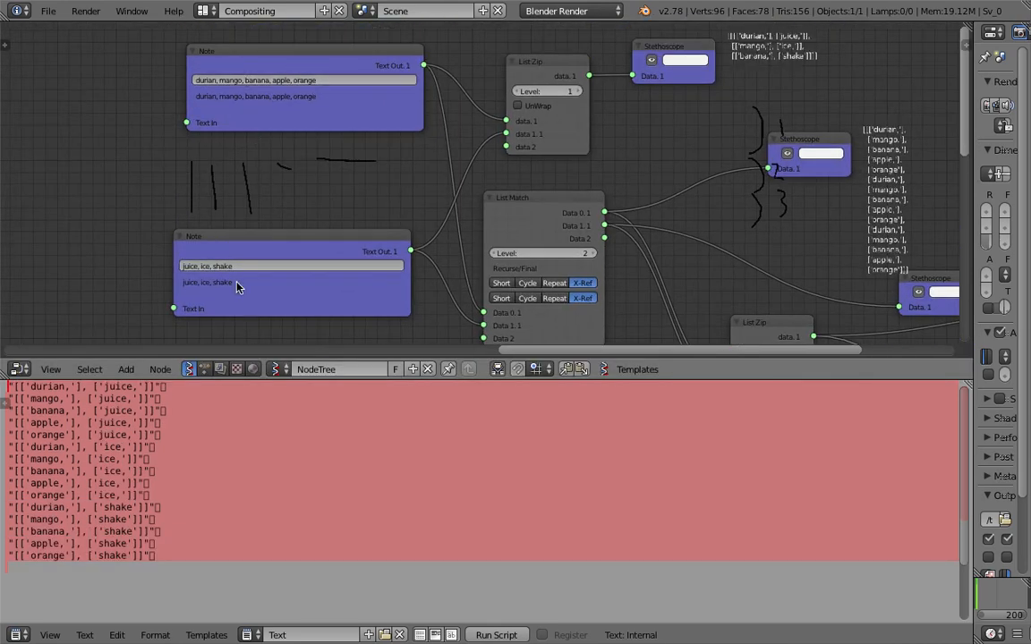
{"action": "scroll", "coordinate": [215, 285], "scroll_direction": "up", "scroll_amount": 2}
{"action": "middle_click_drag", "start_coordinate": [170, 249], "coordinate": [163, 232]}
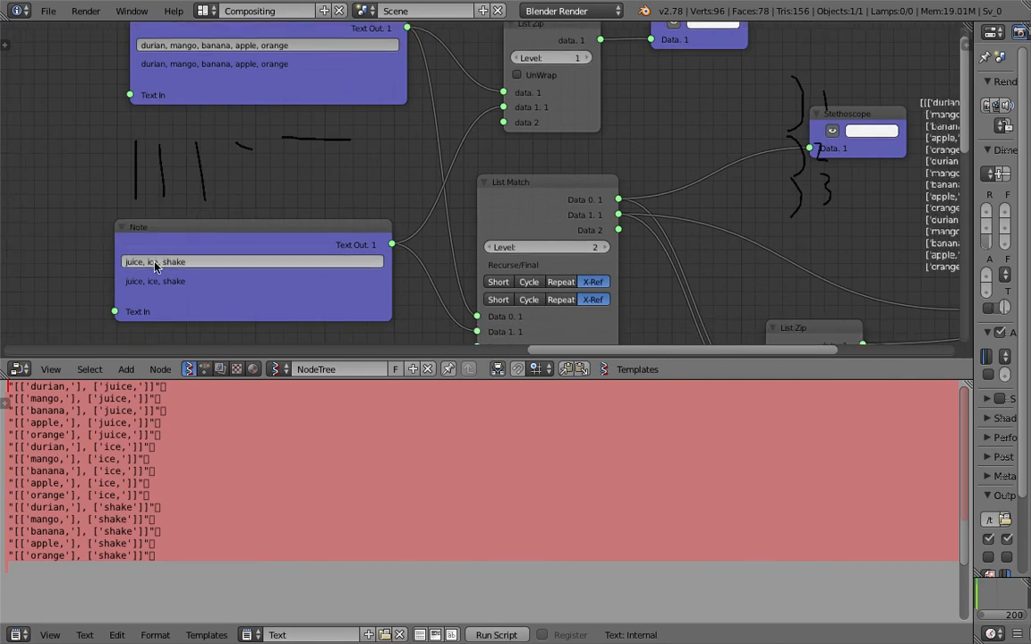
{"action": "left_click_drag", "start_coordinate": [193, 235], "coordinate": [222, 240]}
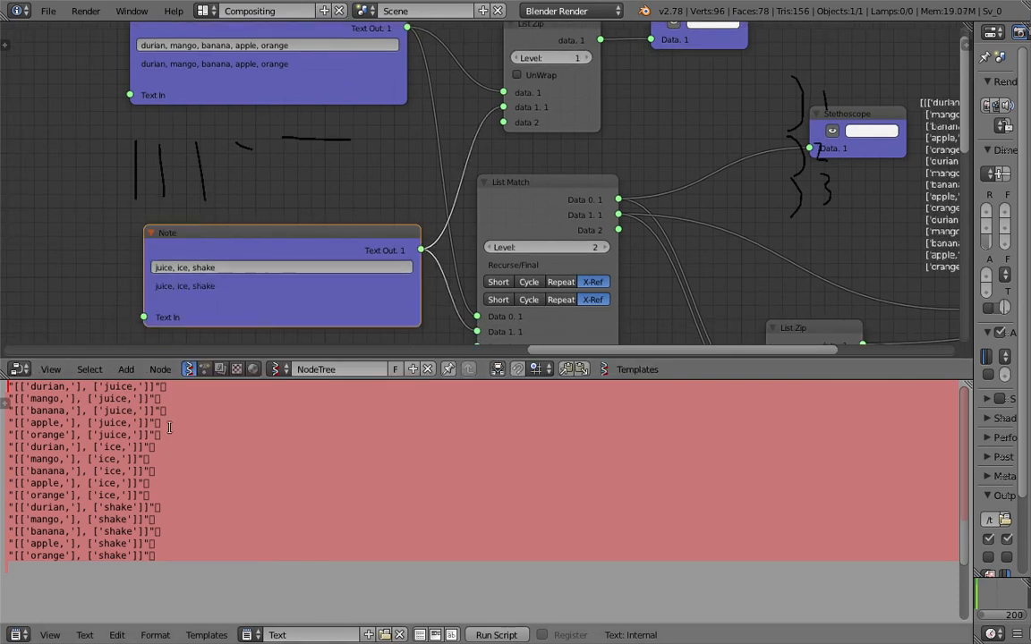
{"action": "left_click_drag", "start_coordinate": [209, 555], "coordinate": [31, 224]}
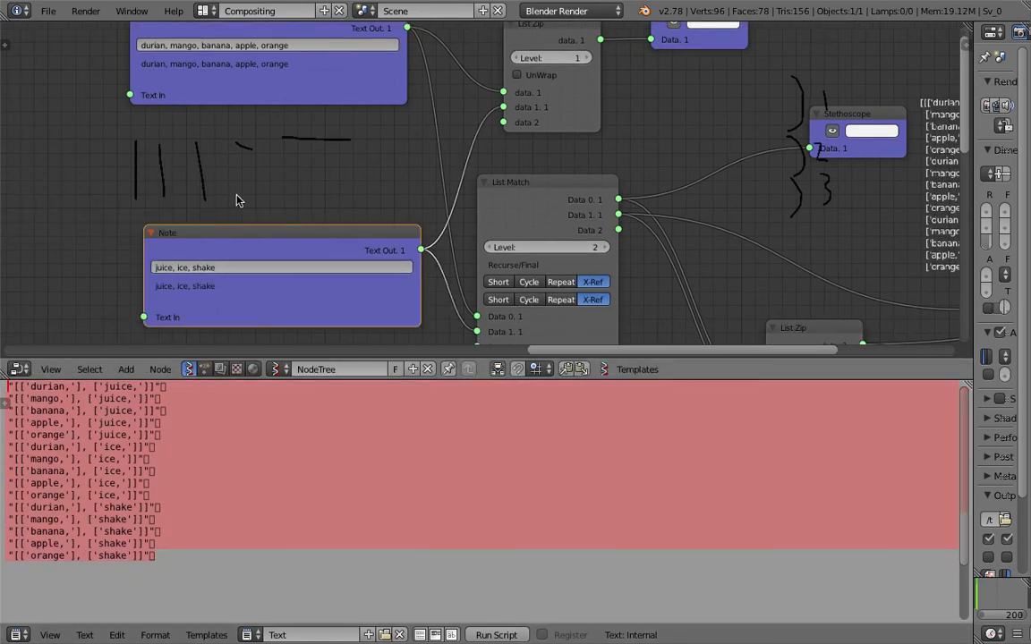
Step: Set List Match's Final mode to Repeat and examine the zipped list in its Stethoscope
{"action": "middle_click_drag", "start_coordinate": [238, 200], "coordinate": [194, 184]}
{"action": "left_click", "coordinate": [519, 283]}
{"action": "middle_click_drag", "start_coordinate": [617, 269], "coordinate": [210, 222]}
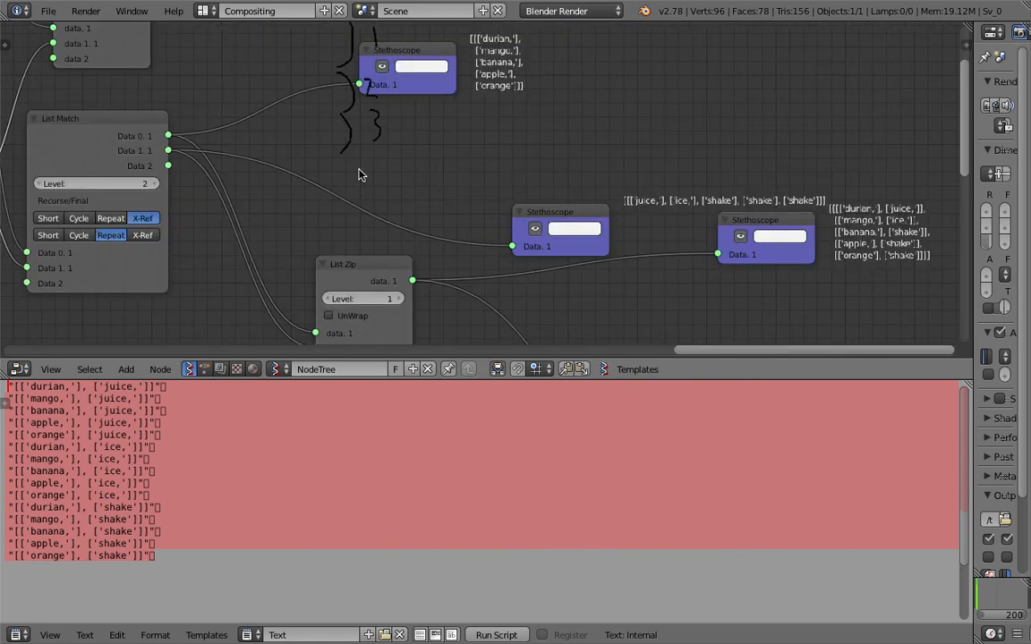
Step: Move List Match's second-output Stethoscope and List Zip's Stethoscope closer to their source nodes and save over the current file
{"action": "middle_click_drag", "start_coordinate": [587, 191], "coordinate": [446, 171]}
{"action": "left_click_drag", "start_coordinate": [423, 193], "coordinate": [379, 132]}
{"action": "left_click_drag", "start_coordinate": [594, 200], "coordinate": [460, 209]}
{"action": "mouse_move", "coordinate": [554, 191]}
{"action": "middle_mouse_down"}
{"action": "mouse_move", "coordinate": [529, 174]}
{"action": "mouse_move", "coordinate": [539, 175]}
{"action": "middle_mouse_up"}
{"action": "key", "text": "ctrl+s"}
{"action": "left_click", "coordinate": [548, 176]}
Step: Examine how Repeat mode pairs the fruits with juice, ice and shake in List Zip's Stethoscope output
{"action": "scroll", "coordinate": [662, 168], "scroll_direction": "up", "scroll_amount": 6}
{"action": "middle_click_drag", "start_coordinate": [718, 206], "coordinate": [486, 215]}
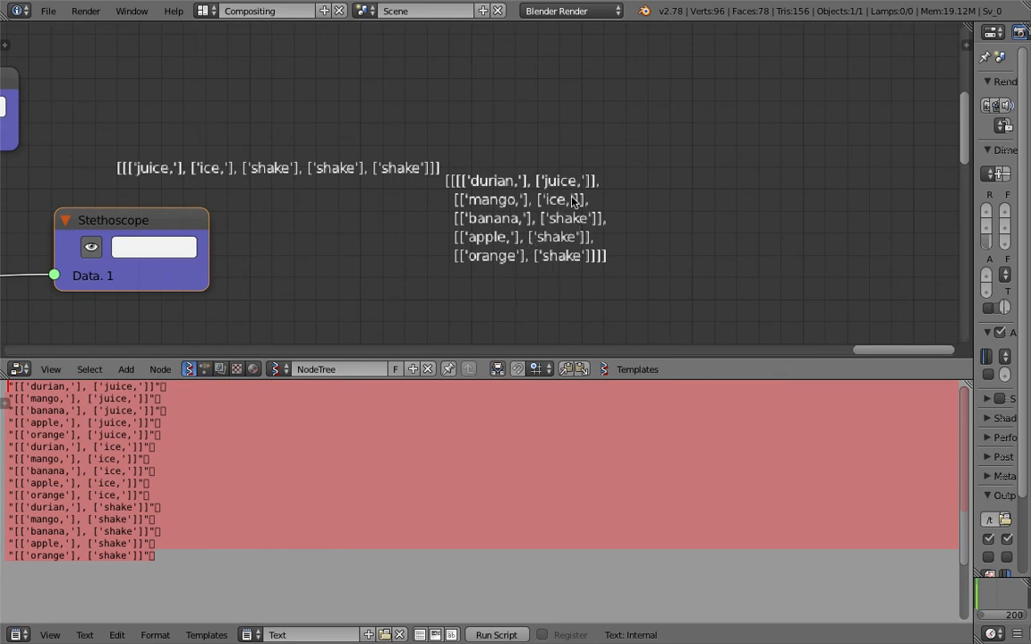
{"action": "scroll", "coordinate": [573, 243], "scroll_direction": "down", "scroll_amount": 1}
{"action": "middle_click_drag", "start_coordinate": [302, 215], "coordinate": [621, 156]}
{"action": "scroll", "coordinate": [625, 170], "scroll_direction": "down", "scroll_amount": 2}
{"action": "scroll", "coordinate": [621, 158], "scroll_direction": "down", "scroll_amount": 2}
{"action": "middle_click_drag", "start_coordinate": [787, 88], "coordinate": [382, 255]}
{"action": "middle_click_drag", "start_coordinate": [454, 253], "coordinate": [454, 173]}
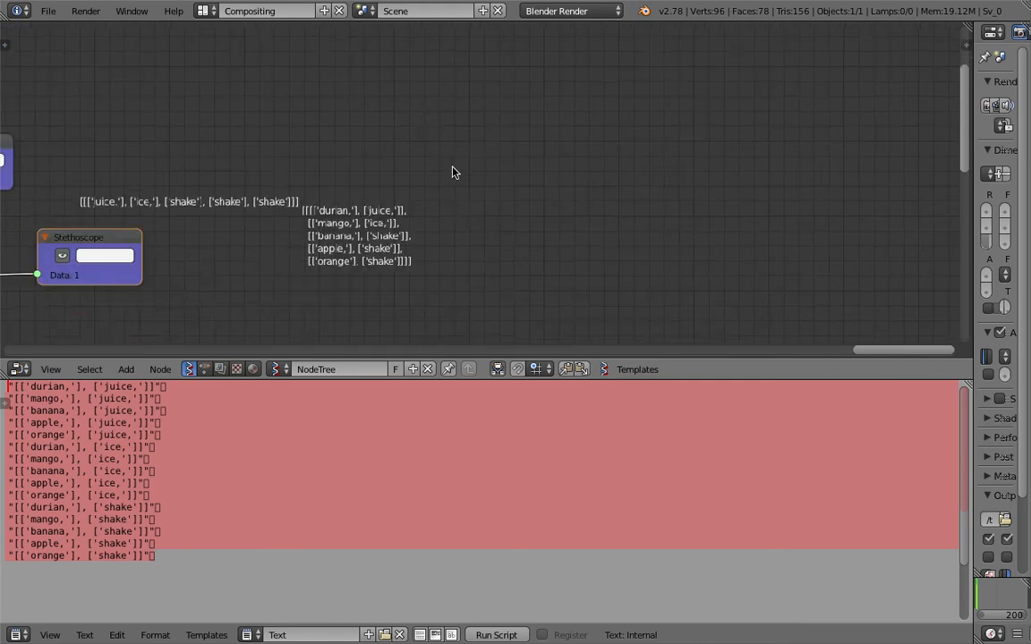
{"action": "scroll", "coordinate": [454, 172], "scroll_direction": "up", "scroll_amount": 1}
{"action": "middle_click_drag", "start_coordinate": [555, 155], "coordinate": [658, 144]}
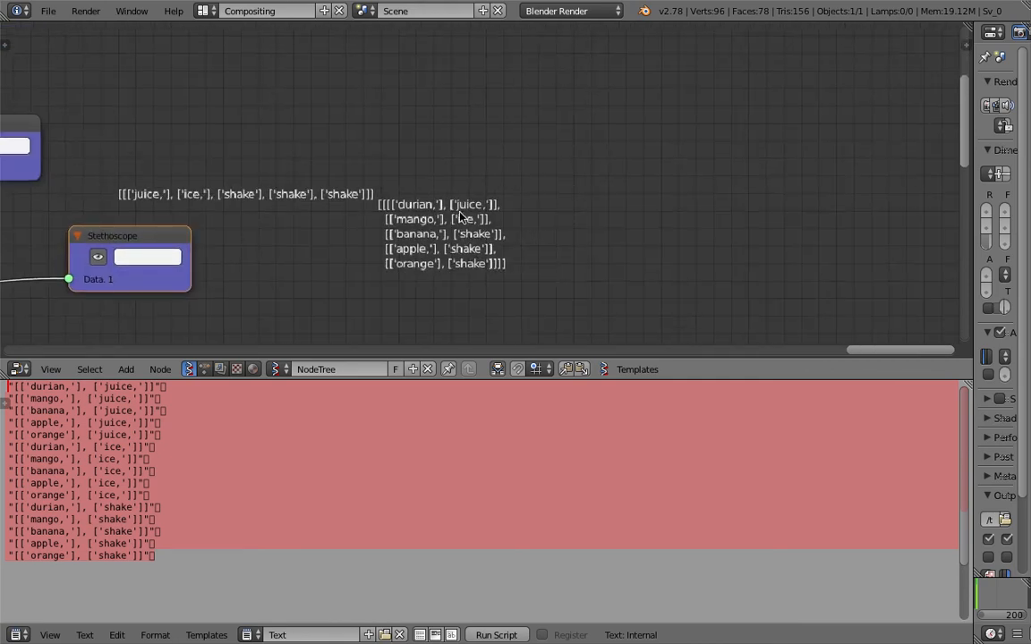
{"action": "scroll", "coordinate": [456, 247], "scroll_direction": "up", "scroll_amount": 3}
{"action": "scroll", "coordinate": [463, 237], "scroll_direction": "down", "scroll_amount": 3}
Step: Set List Match's Final mode to Cycle and save over the current file
{"action": "middle_click_drag", "start_coordinate": [181, 189], "coordinate": [459, 144]}
{"action": "middle_click_drag", "start_coordinate": [221, 175], "coordinate": [600, 100]}
{"action": "scroll", "coordinate": [269, 156], "scroll_direction": "down", "scroll_amount": 1}
{"action": "middle_click_drag", "start_coordinate": [84, 119], "coordinate": [273, 170]}
{"action": "middle_click_drag", "start_coordinate": [958, 136], "coordinate": [379, 153]}
{"action": "scroll", "coordinate": [525, 194], "scroll_direction": "up", "scroll_amount": 1}
{"action": "key", "text": "ctrl+s"}
{"action": "left_click", "coordinate": [525, 197]}
Step: Read through the Cycle-matched pairs in List Zip's Stethoscope output
{"action": "middle_click_drag", "start_coordinate": [633, 131], "coordinate": [422, 188]}
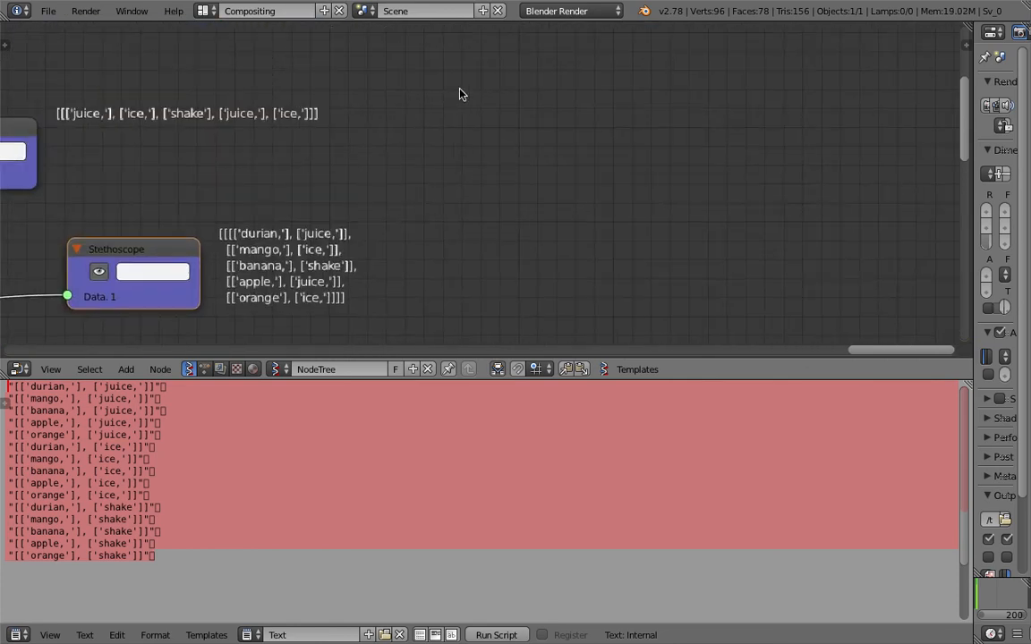
{"action": "scroll", "coordinate": [350, 244], "scroll_direction": "up", "scroll_amount": 2}
{"action": "middle_click_drag", "start_coordinate": [377, 223], "coordinate": [404, 145]}
{"action": "left_click_drag", "start_coordinate": [335, 138], "coordinate": [354, 168]}
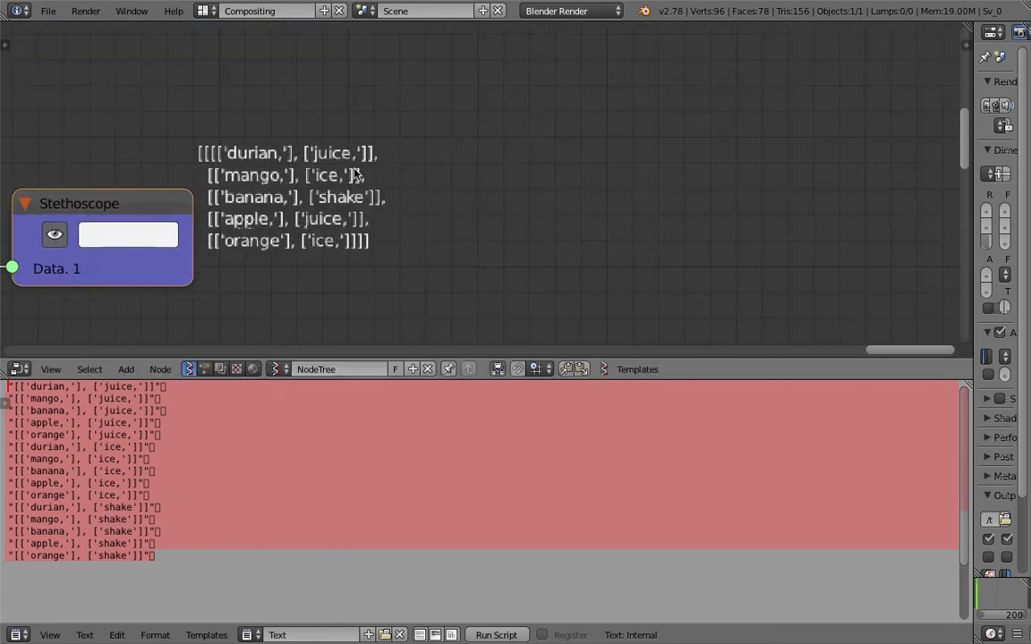
{"action": "scroll", "coordinate": [337, 250], "scroll_direction": "down", "scroll_amount": 2}
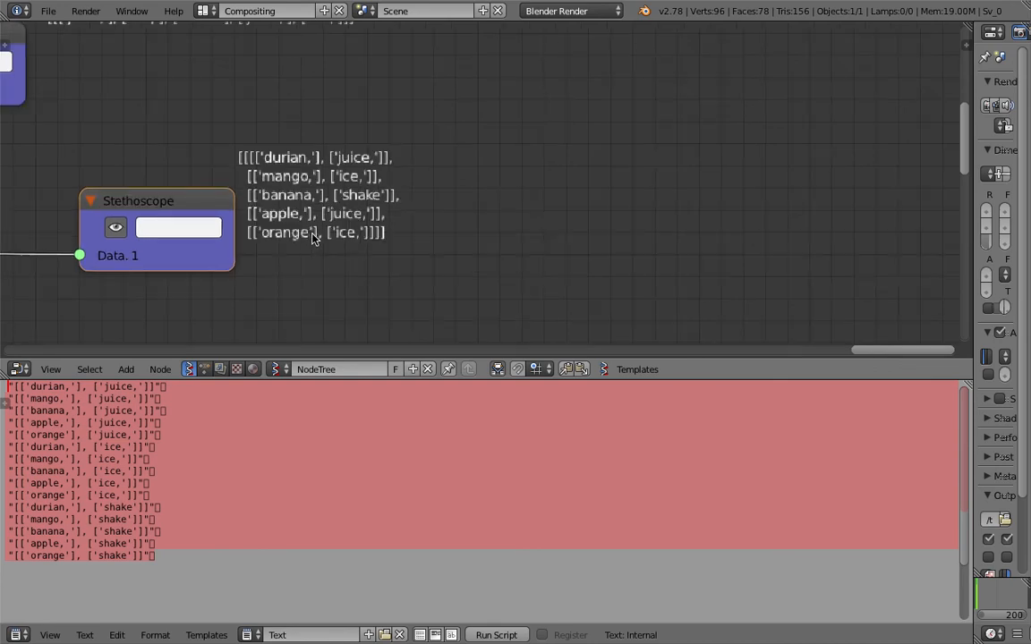
Step: Extend the fruit Note to read "durian, mango, banana, apple, orange, jambo, pineapple"
{"action": "middle_click_drag", "start_coordinate": [215, 134], "coordinate": [468, 169]}
{"action": "middle_click_drag", "start_coordinate": [170, 117], "coordinate": [501, 125]}
{"action": "mouse_move", "coordinate": [148, 120]}
{"action": "middle_mouse_down"}
{"action": "mouse_move", "coordinate": [484, 115]}
{"action": "mouse_move", "coordinate": [617, 148]}
{"action": "middle_mouse_up"}
{"action": "middle_click_drag", "start_coordinate": [342, 157], "coordinate": [430, 176]}
{"action": "middle_click_drag", "start_coordinate": [157, 118], "coordinate": [525, 233]}
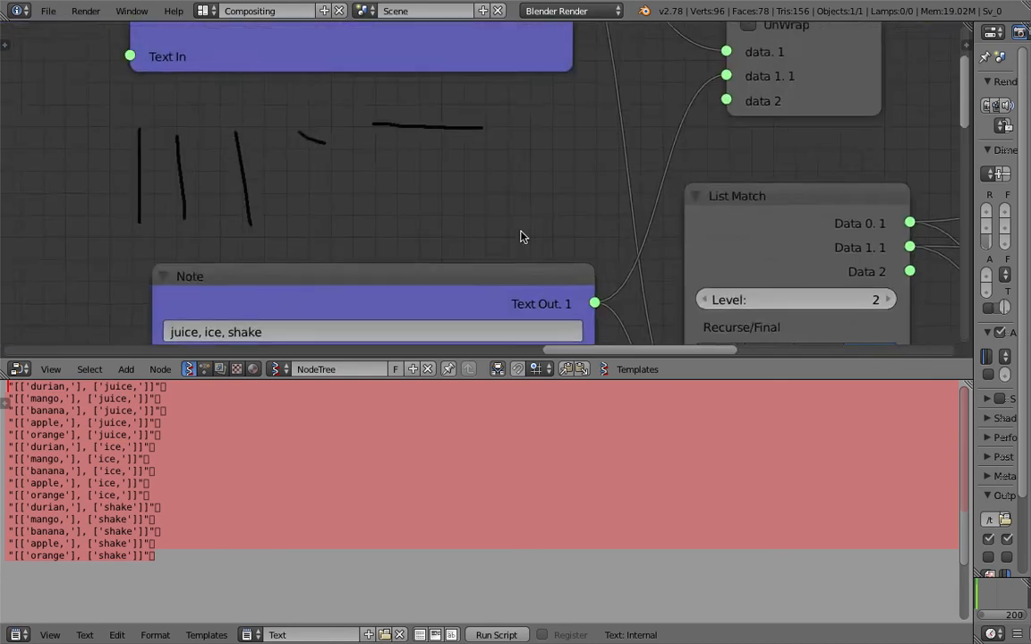
{"action": "middle_click_drag", "start_coordinate": [368, 95], "coordinate": [467, 209]}
{"action": "middle_click_drag", "start_coordinate": [485, 125], "coordinate": [513, 182]}
{"action": "left_click", "coordinate": [540, 141]}
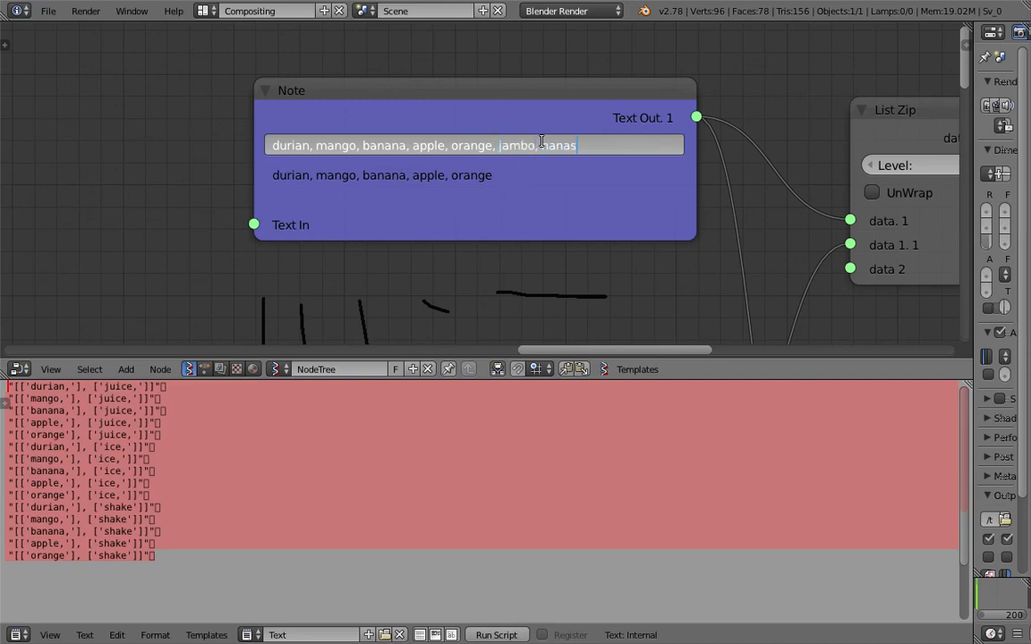
{"action": "type", "text": ", jambo, pineapple"}
{"action": "key", "text": "Return"}
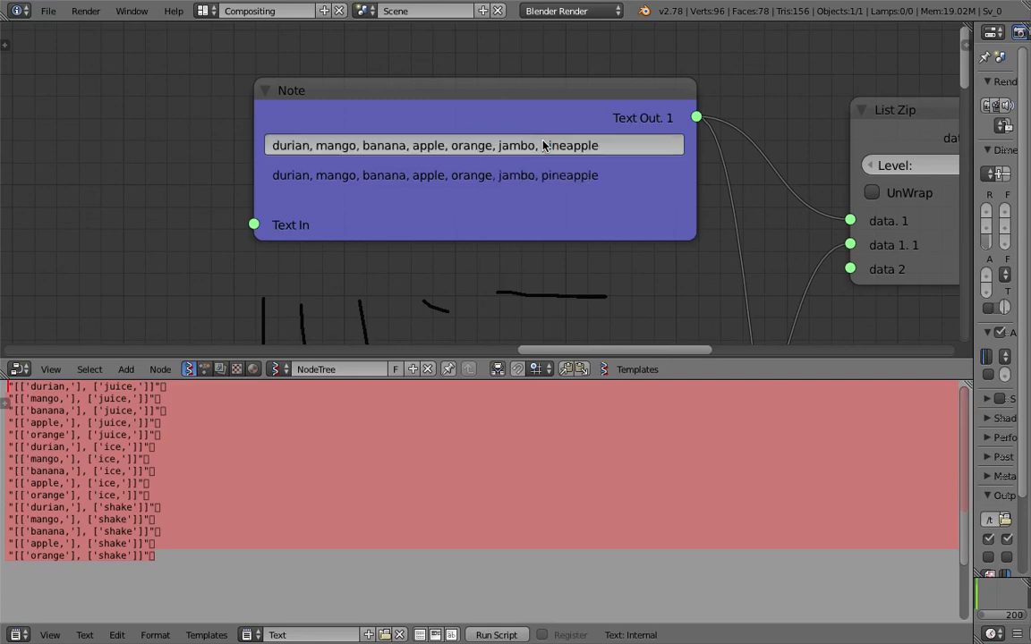
Step: Check the Cycle-matched pairs for the extended fruit list in List Zip's Stethoscope and save over the current file
{"action": "middle_click_drag", "start_coordinate": [560, 157], "coordinate": [371, 128]}
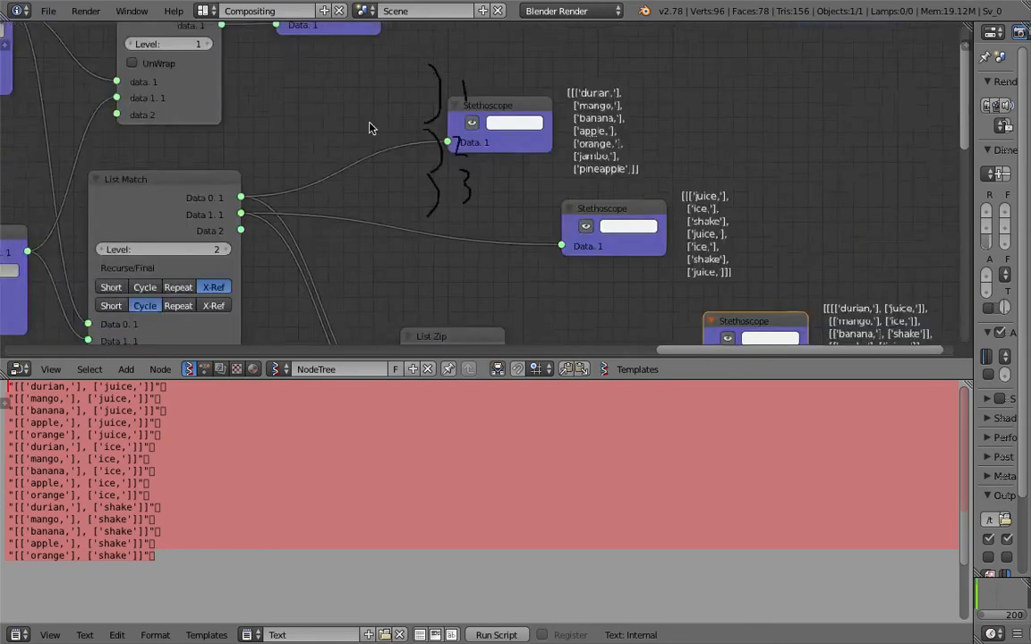
{"action": "middle_click_drag", "start_coordinate": [724, 150], "coordinate": [501, 42]}
{"action": "middle_click_drag", "start_coordinate": [649, 215], "coordinate": [560, 155]}
{"action": "scroll", "coordinate": [618, 170], "scroll_direction": "up", "scroll_amount": 6}
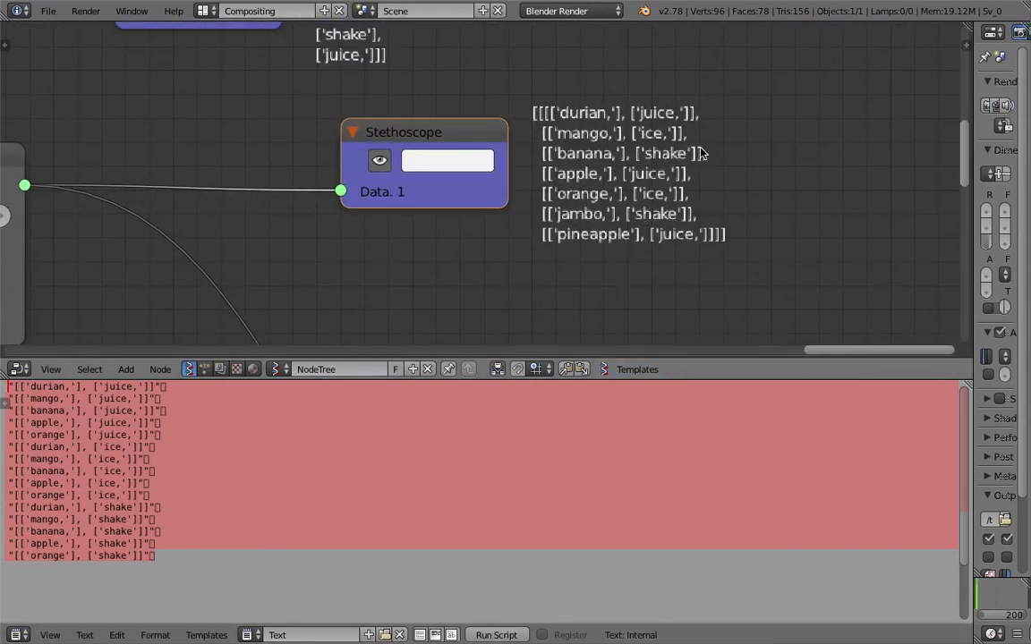
{"action": "middle_click_drag", "start_coordinate": [631, 134], "coordinate": [607, 143]}
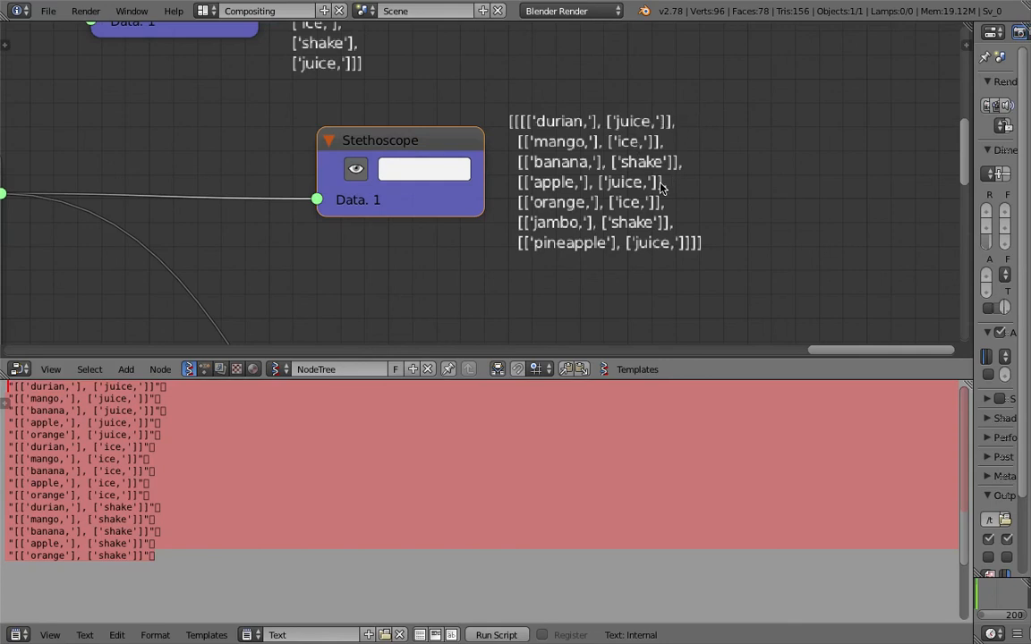
{"action": "key", "text": "ctrl+s"}
{"action": "left_click", "coordinate": [681, 258]}
{"action": "scroll", "coordinate": [681, 258], "scroll_direction": "down", "scroll_amount": 3}
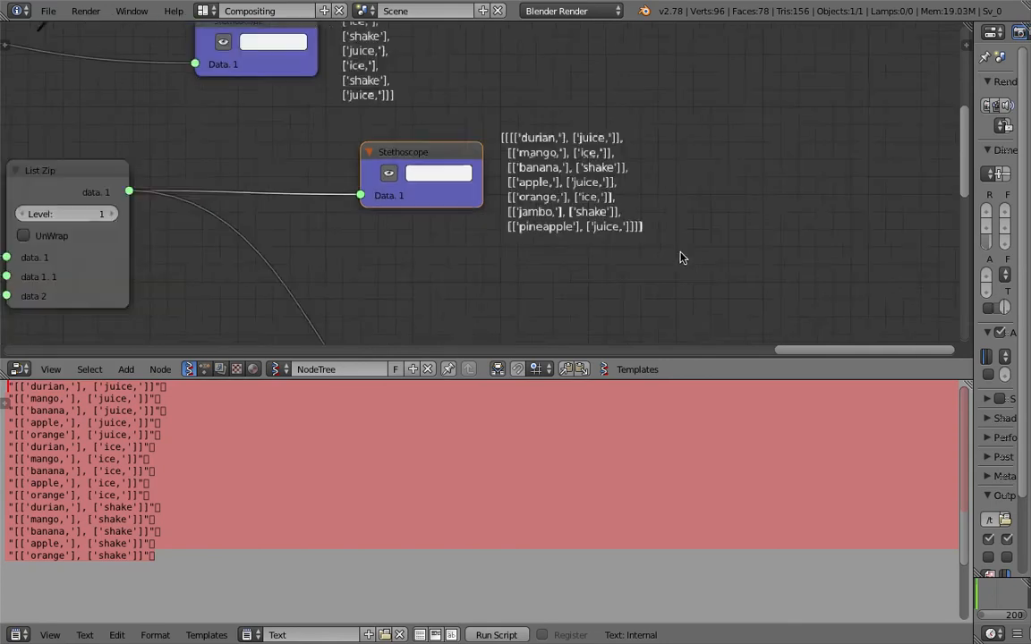
{"action": "key", "text": "ctrl+s"}
{"action": "left_click", "coordinate": [661, 254]}
Step: Save over the current file, and save it as a new version with an incremented file name
{"action": "middle_click_drag", "start_coordinate": [661, 206], "coordinate": [404, 202]}
{"action": "scroll", "coordinate": [434, 193], "scroll_direction": "down", "scroll_amount": 1}
{"action": "scroll", "coordinate": [433, 193], "scroll_direction": "down", "scroll_amount": 4}
{"action": "middle_click_drag", "start_coordinate": [214, 231], "coordinate": [541, 181]}
{"action": "scroll", "coordinate": [541, 181], "scroll_direction": "up", "scroll_amount": 3}
{"action": "key", "text": "ctrl+s"}
{"action": "left_click", "coordinate": [548, 175]}
{"action": "middle_click_drag", "start_coordinate": [827, 120], "coordinate": [676, 235]}
{"action": "middle_click_drag", "start_coordinate": [164, 140], "coordinate": [836, 203]}
{"action": "left_click", "coordinate": [48, 11]}
{"action": "left_click", "coordinate": [79, 151]}
{"action": "key", "text": "KP_Add"}
{"action": "key", "text": "Return"}
Step: Save over the new version and set List Match's Recurse mode to Short with Final mode on Cycle
{"action": "middle_click_drag", "start_coordinate": [435, 139], "coordinate": [352, 182]}
{"action": "scroll", "coordinate": [352, 175], "scroll_direction": "up", "scroll_amount": 3}
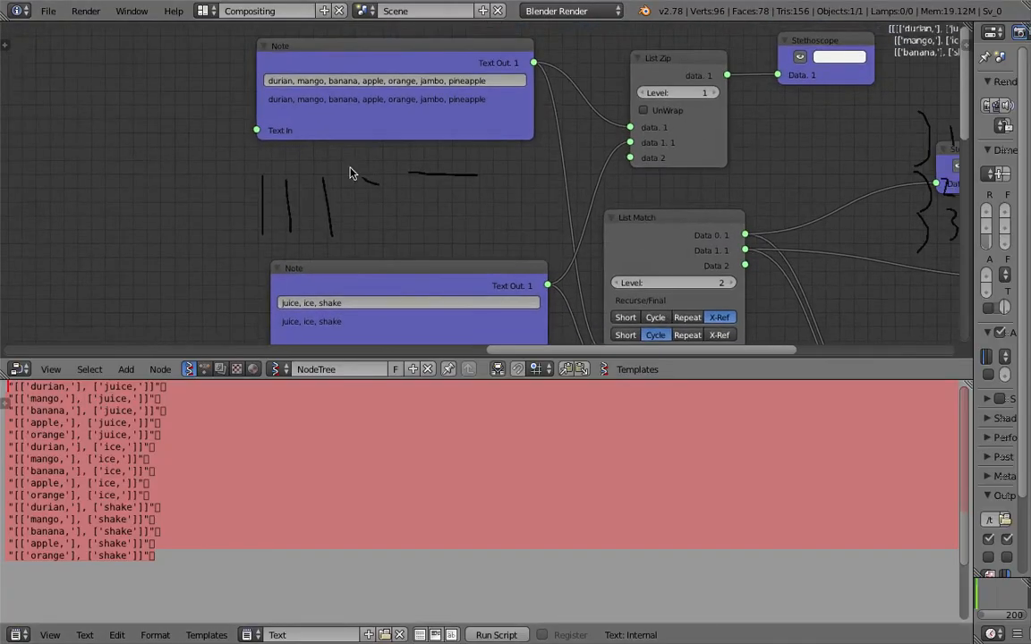
{"action": "middle_click_drag", "start_coordinate": [421, 241], "coordinate": [386, 168]}
{"action": "key", "text": "ctrl+s"}
{"action": "left_click", "coordinate": [386, 168]}
{"action": "middle_click_drag", "start_coordinate": [552, 303], "coordinate": [271, 226]}
{"action": "scroll", "coordinate": [271, 225], "scroll_direction": "down", "scroll_amount": 3}
{"action": "middle_click_drag", "start_coordinate": [99, 143], "coordinate": [147, 161]}
{"action": "scroll", "coordinate": [174, 94], "scroll_direction": "up", "scroll_amount": 3}
{"action": "left_click", "coordinate": [379, 231]}
{"action": "left_click", "coordinate": [411, 250]}
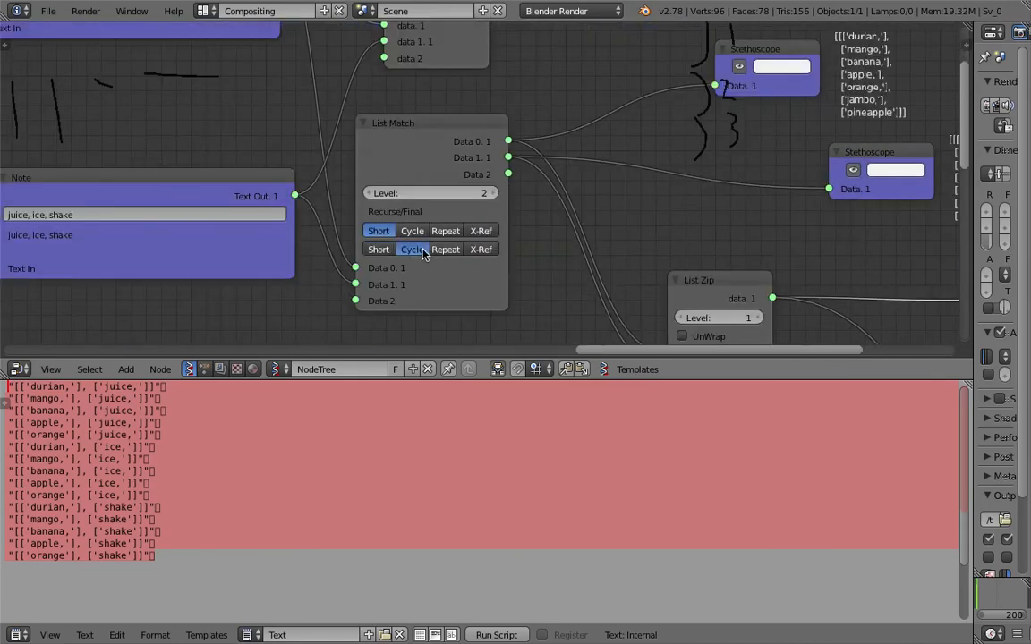
Step: Set List Match's Recurse mode to Cycle and its Final mode to X-Ref, and save over the current file
{"action": "middle_click_drag", "start_coordinate": [566, 201], "coordinate": [278, 177]}
{"action": "scroll", "coordinate": [314, 204], "scroll_direction": "down", "scroll_amount": 2}
{"action": "key", "text": "ctrl+s"}
{"action": "left_click", "coordinate": [286, 187]}
{"action": "scroll", "coordinate": [299, 223], "scroll_direction": "down", "scroll_amount": 3}
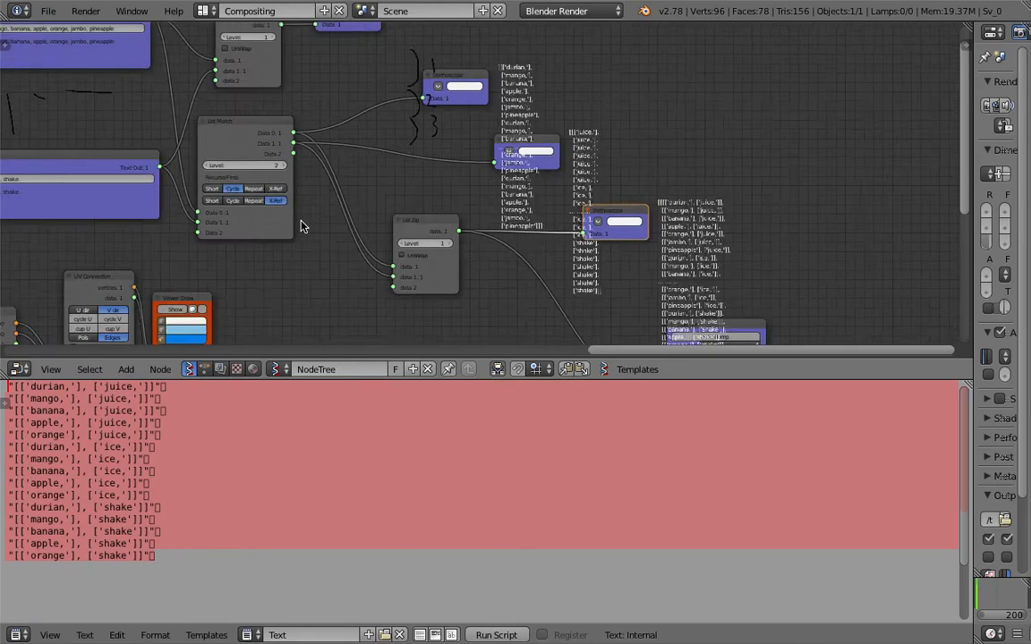
Step: Select the Notes, List Match, List Zip and connected output nodes and move them up and right, clear of the main node network
{"action": "scroll", "coordinate": [277, 121], "scroll_direction": "down", "scroll_amount": 3}
{"action": "left_click", "coordinate": [605, 264]}
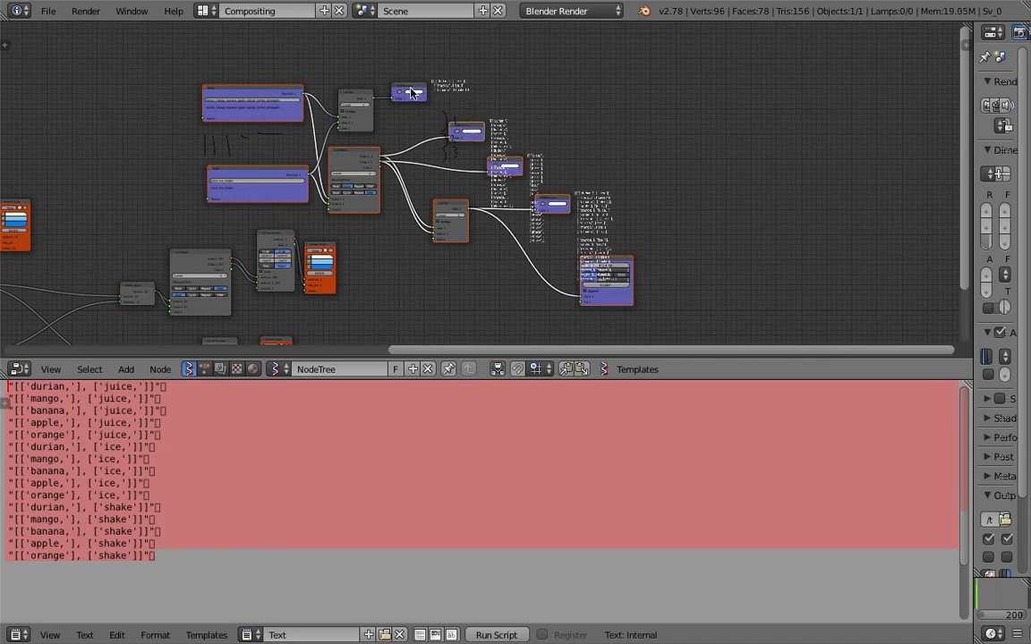
{"action": "key", "text": "g"}
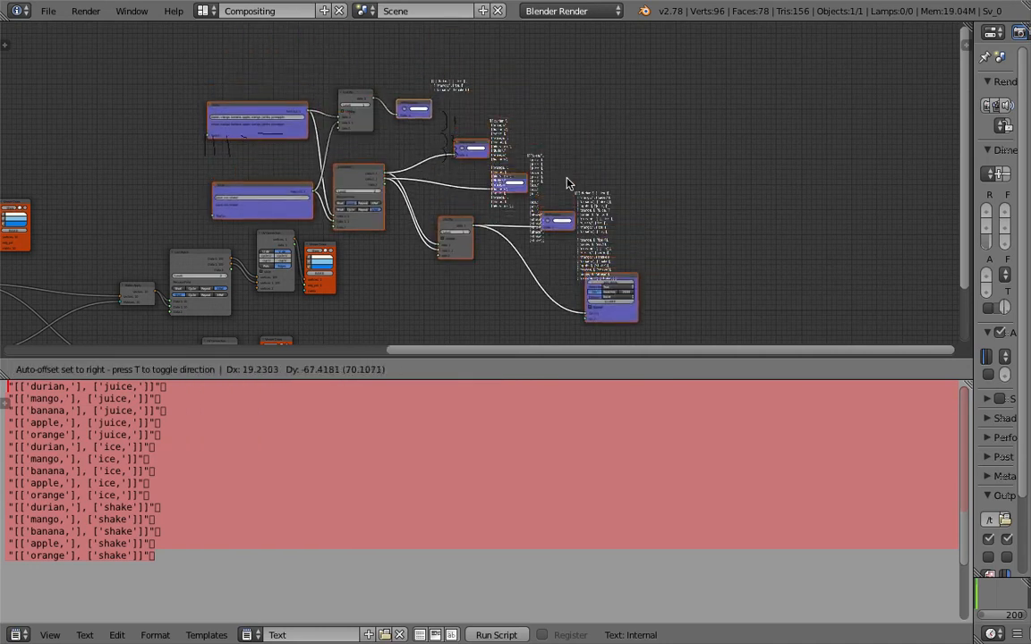
{"action": "left_click", "coordinate": [508, 161]}
{"action": "key", "text": "g"}
{"action": "left_click", "coordinate": [594, 70]}
{"action": "scroll", "coordinate": [547, 171], "scroll_direction": "down", "scroll_amount": 5}
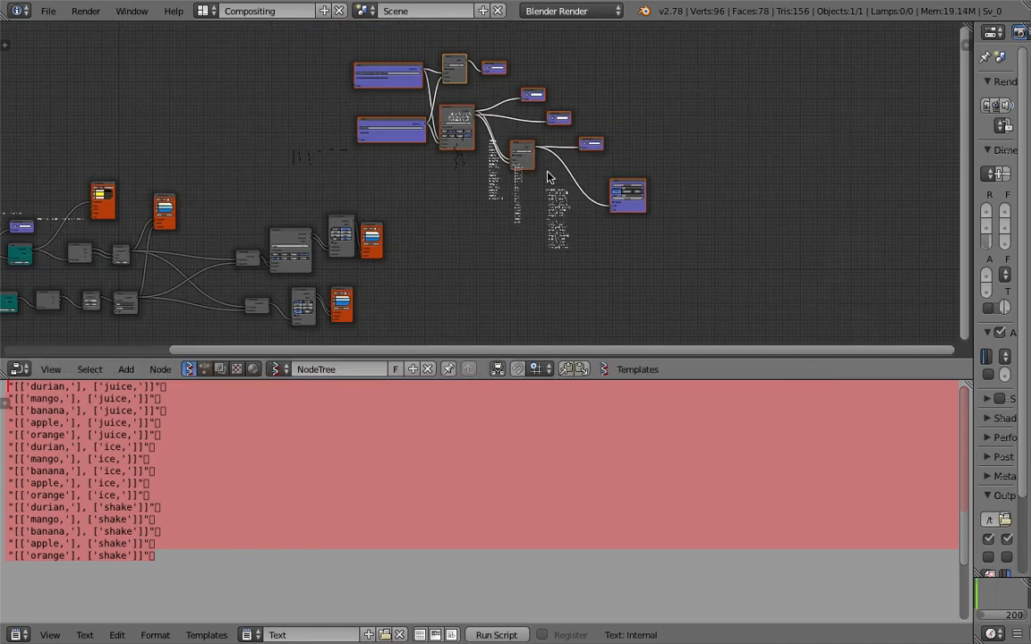
Step: Look over the main geometry node network and select the dumped lines from durian-ice through banana-shake in the Text Editor
{"action": "scroll", "coordinate": [394, 175], "scroll_direction": "down", "scroll_amount": 1}
{"action": "middle_click_drag", "start_coordinate": [395, 180], "coordinate": [621, 152]}
{"action": "scroll", "coordinate": [560, 132], "scroll_direction": "up", "scroll_amount": 4}
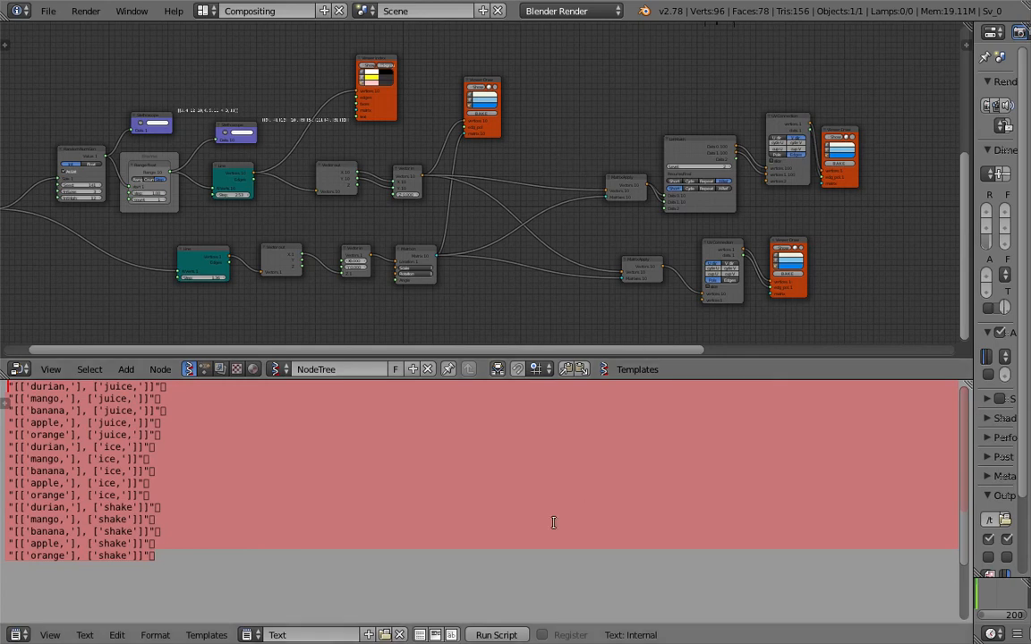
{"action": "left_click", "coordinate": [486, 489]}
{"action": "left_click_drag", "start_coordinate": [347, 532], "coordinate": [339, 435]}
{"action": "middle_click_drag", "start_coordinate": [401, 228], "coordinate": [497, 217]}
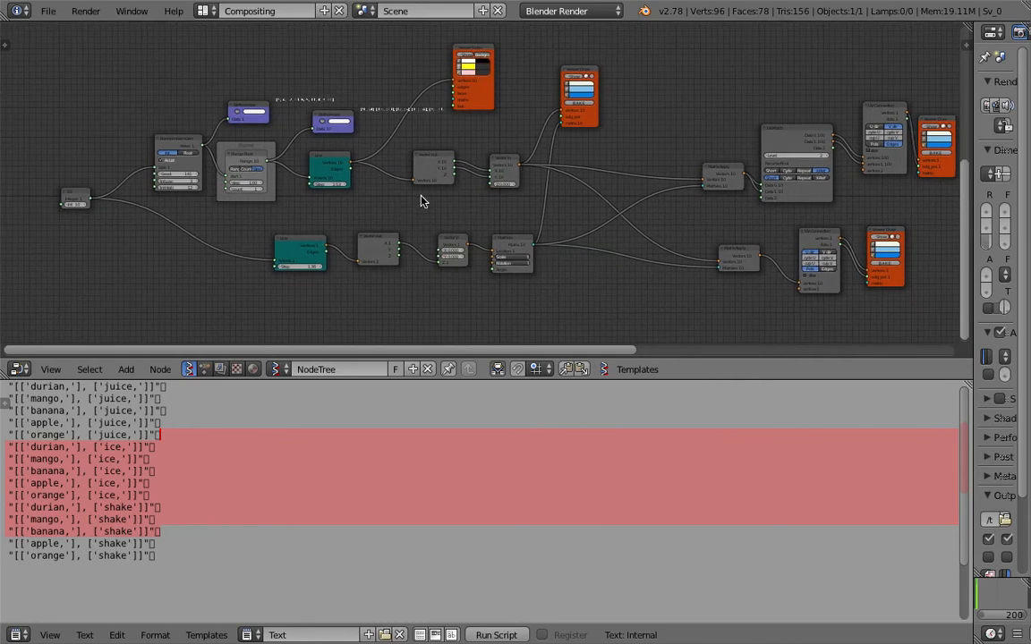